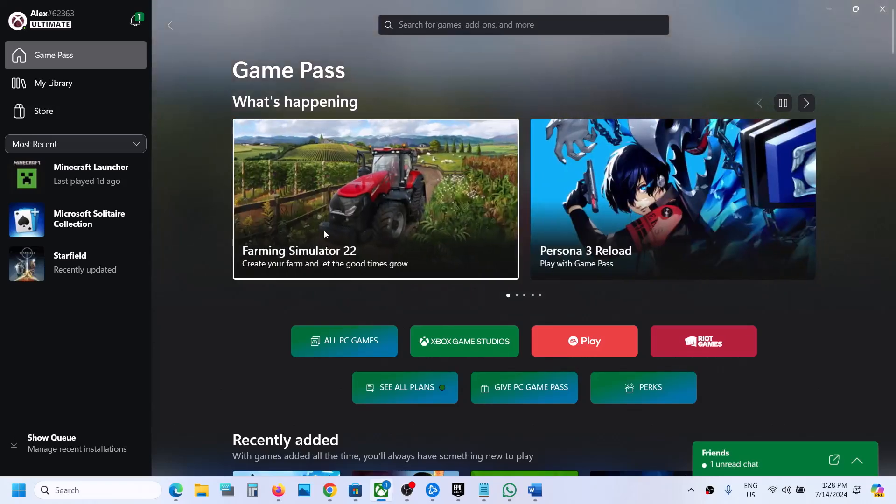
# Step: Open Xbox Support from the profile options and run the Gaming Services Repair Tool
pyautogui.click(50, 21)
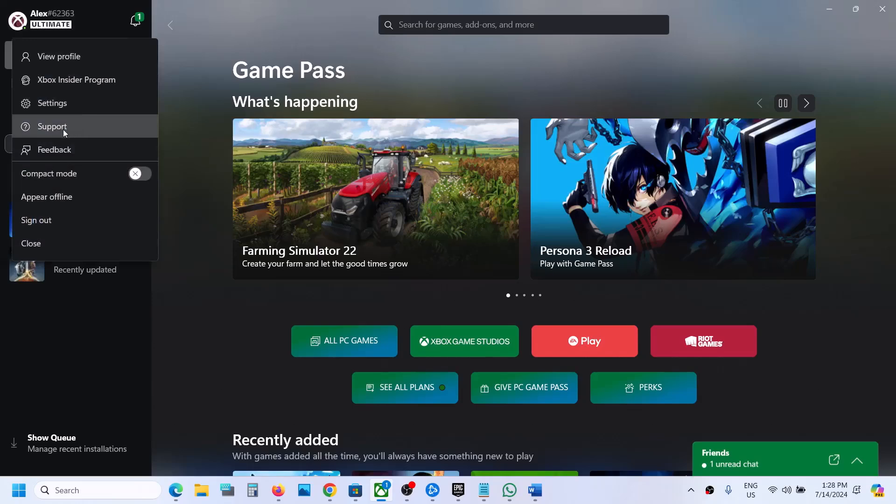
pyautogui.click(77, 126)
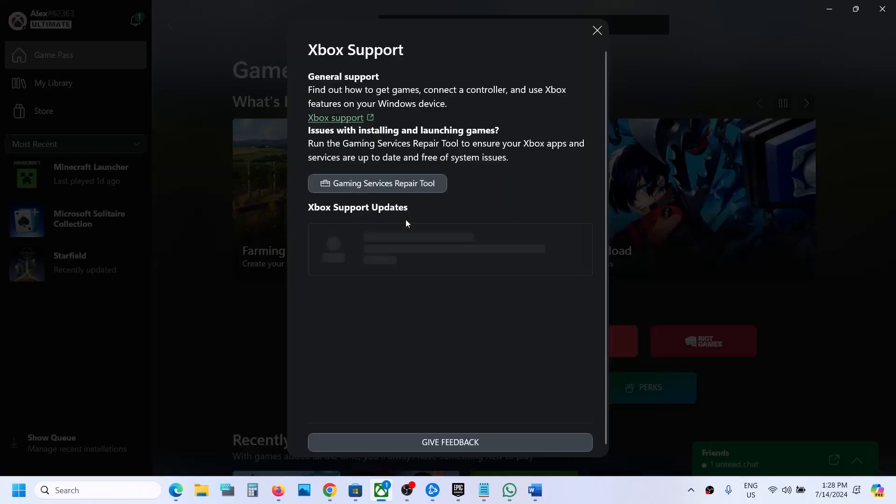
pyautogui.click(404, 180)
pyautogui.click(575, 320)
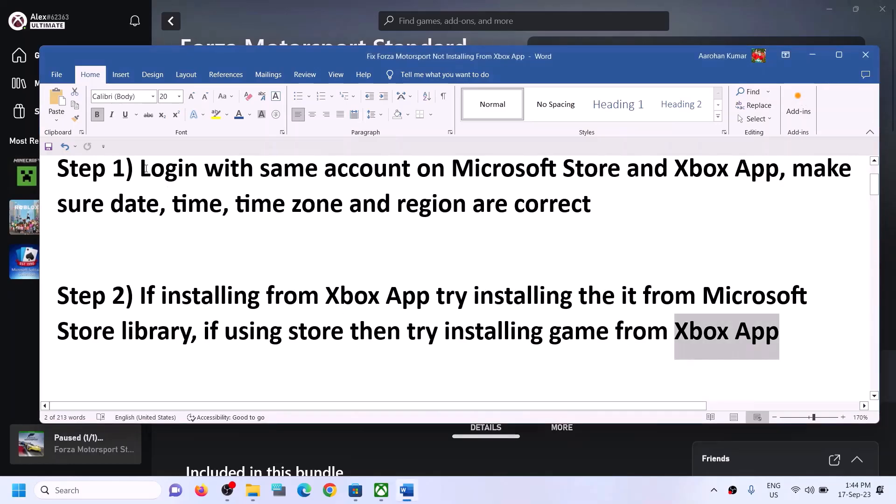
# Step: Highlight the same-account advice of Step 1 in the Word notes, and sign out of the account in Microsoft Store
pyautogui.moveTo(140, 170); pyautogui.dragTo(779, 170)
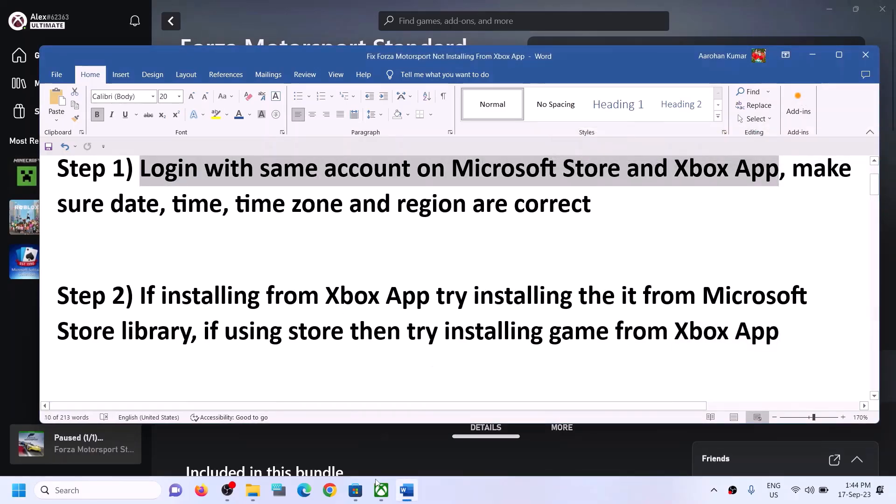
pyautogui.click(359, 493)
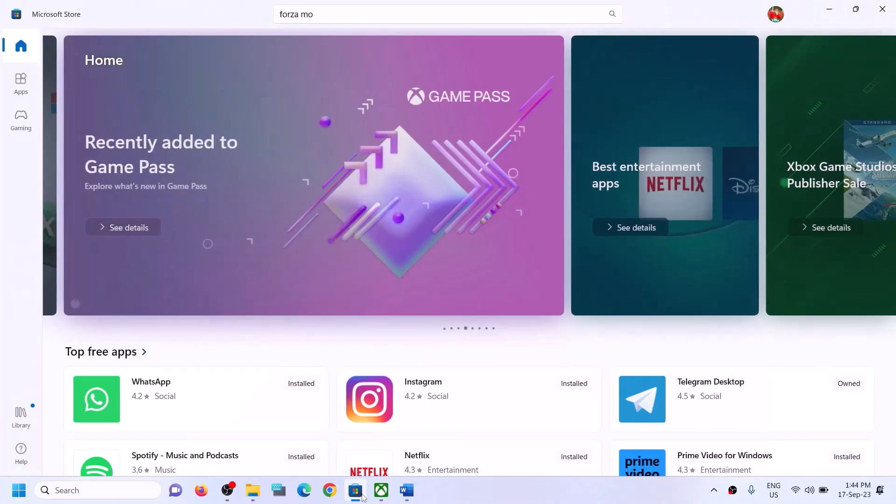
pyautogui.click(778, 17)
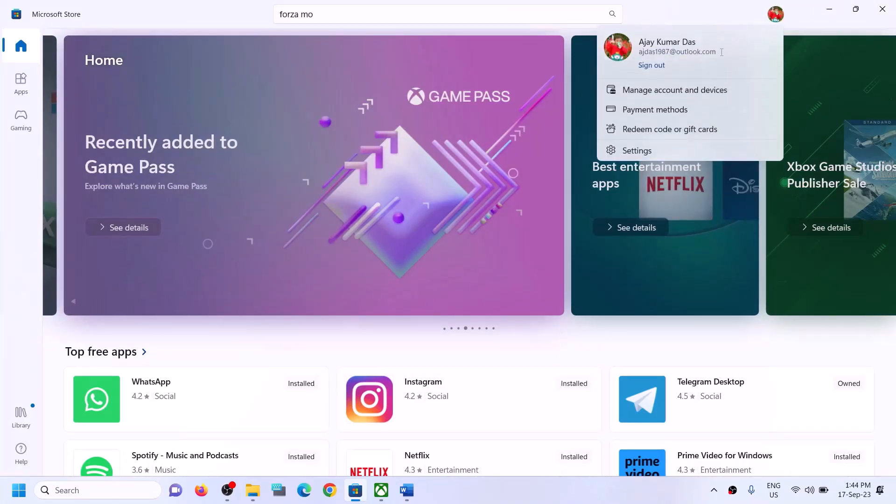
pyautogui.click(660, 68)
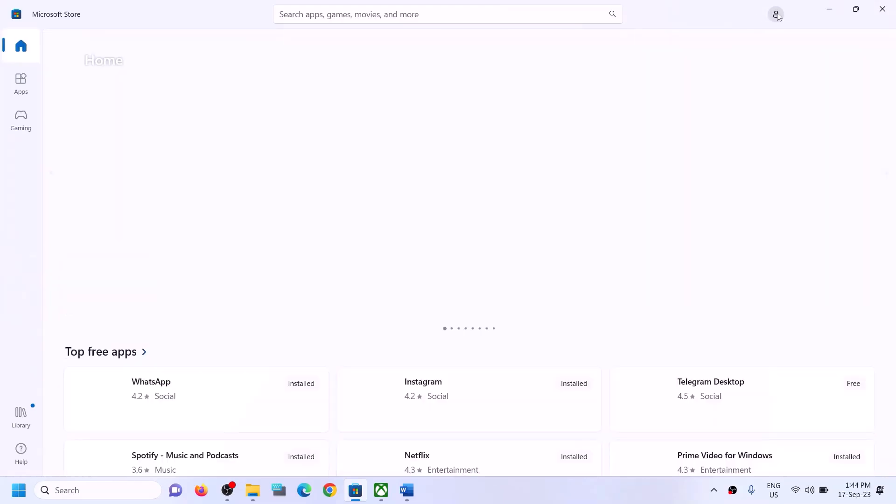
# Step: Sign back in to Microsoft Store with the saved Outlook account and enter its Windows Security PIN
pyautogui.click(777, 14)
pyautogui.click(662, 36)
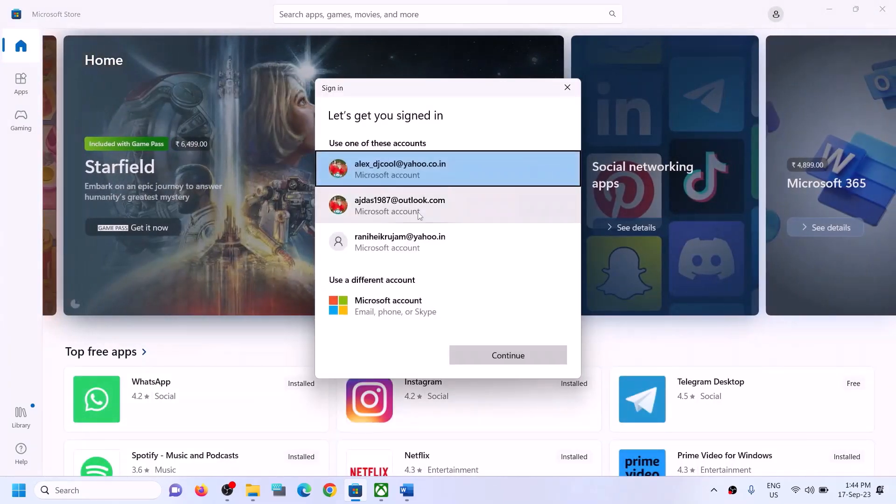
pyautogui.click(401, 217)
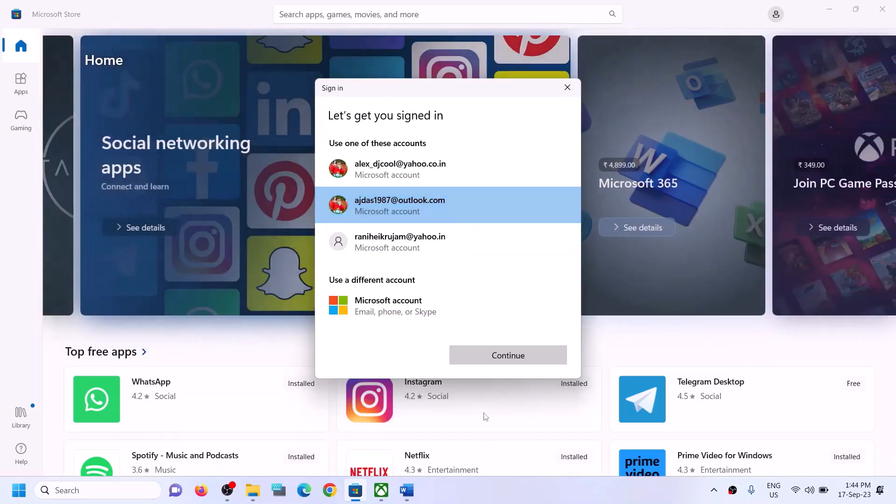
pyautogui.click(486, 361)
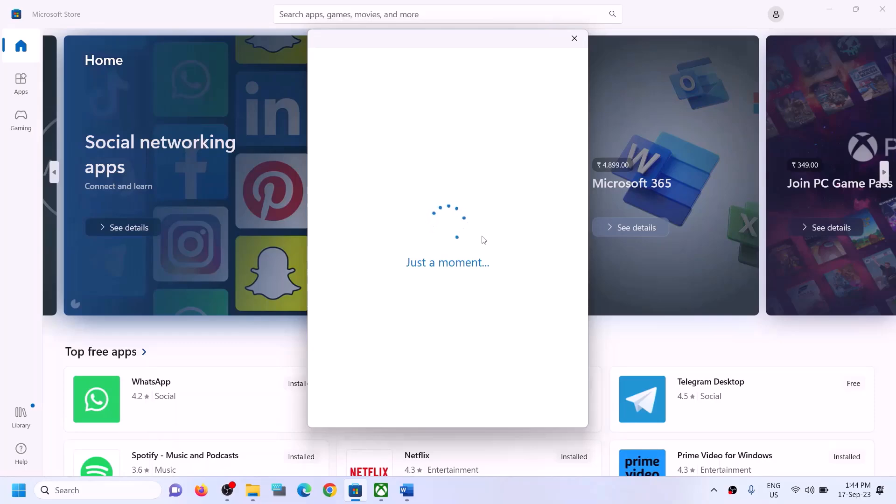
pyautogui.write('1••')
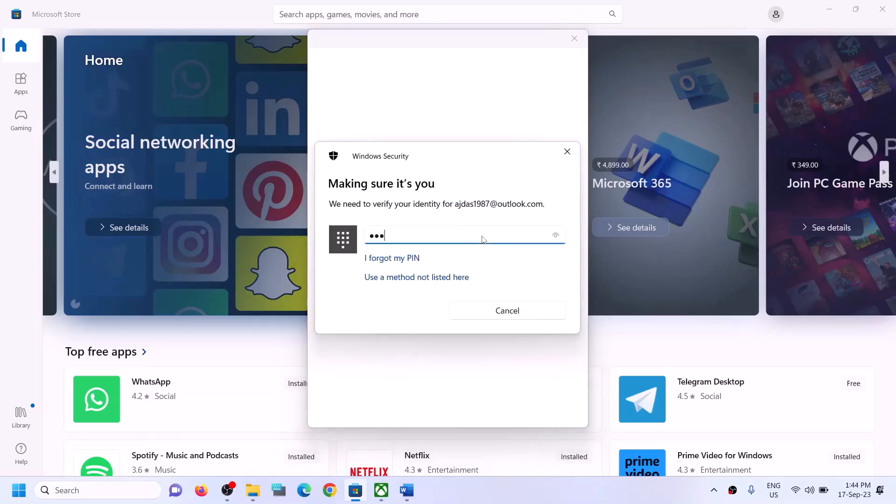
pyautogui.write('•')
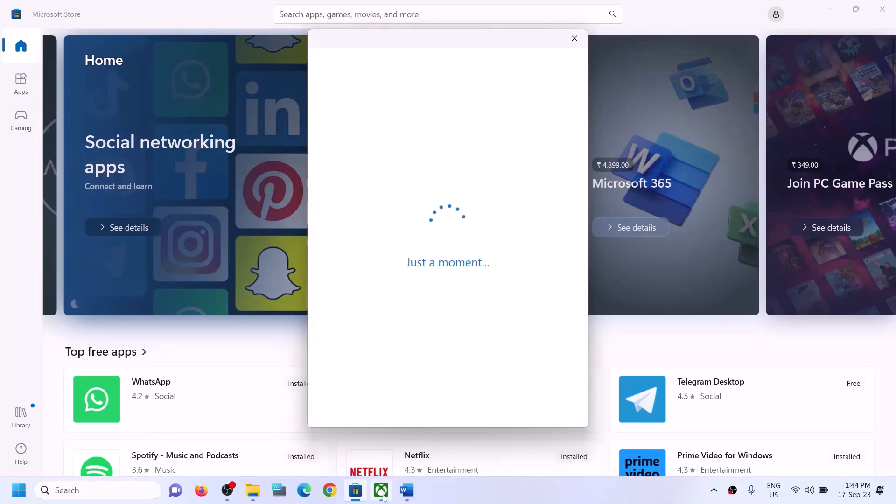
# Step: Switch to the Xbox app and sign out of the current profile
pyautogui.click(383, 496)
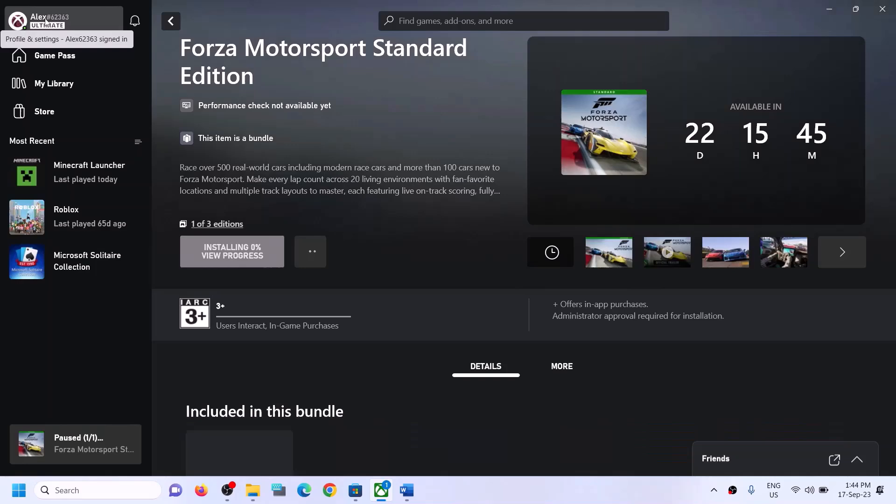
pyautogui.click(47, 21)
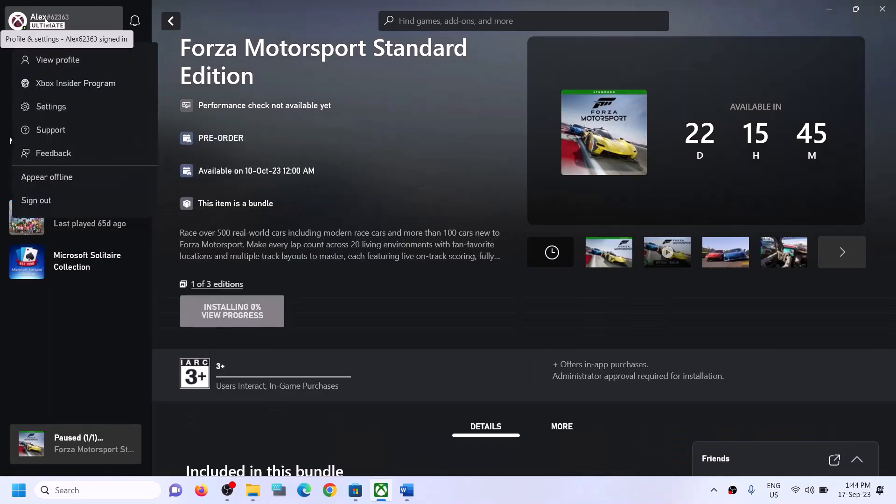
pyautogui.click(33, 203)
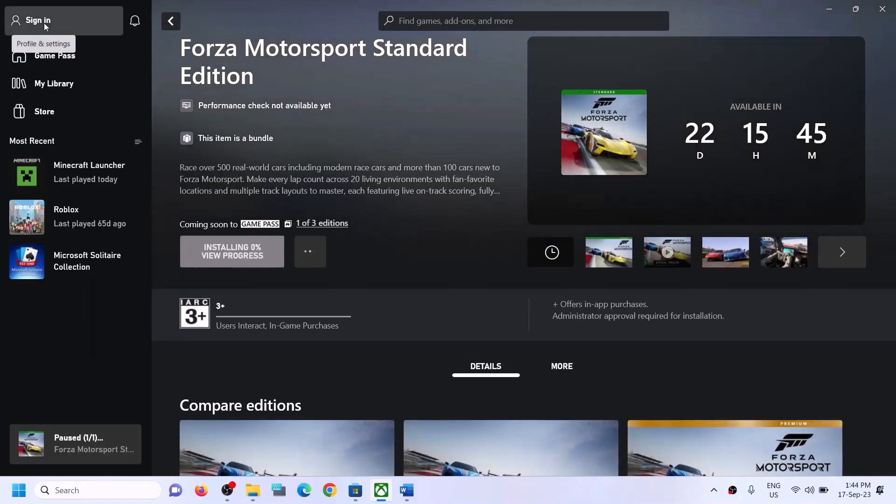
# Step: Sign in to the Xbox app, switching to the same Outlook account used in Microsoft Store, and proceed with Let's Play
pyautogui.click(43, 23)
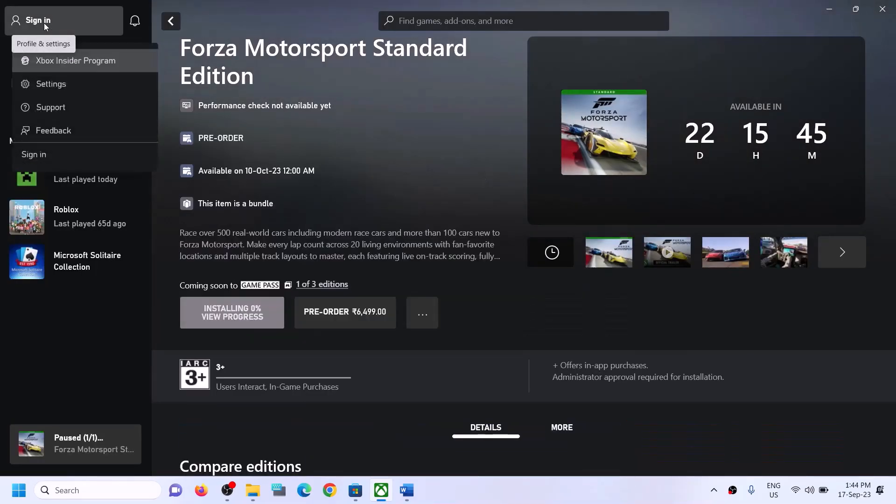
pyautogui.click(32, 156)
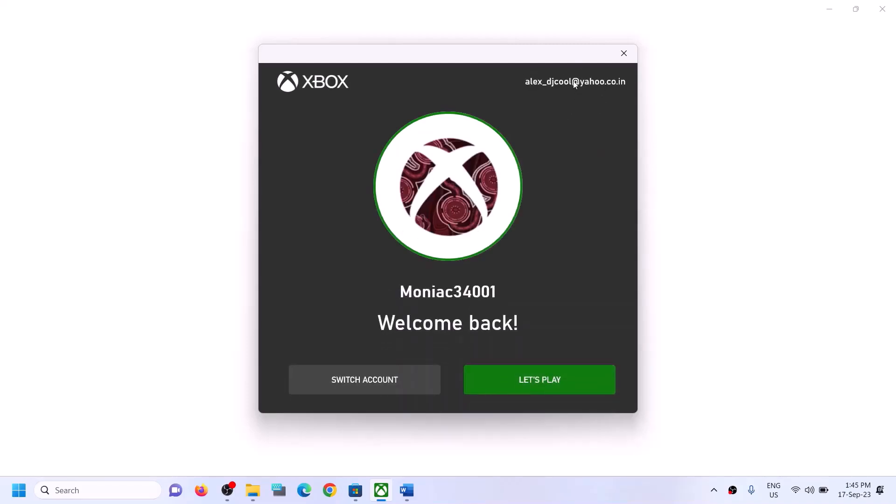
pyautogui.click(358, 379)
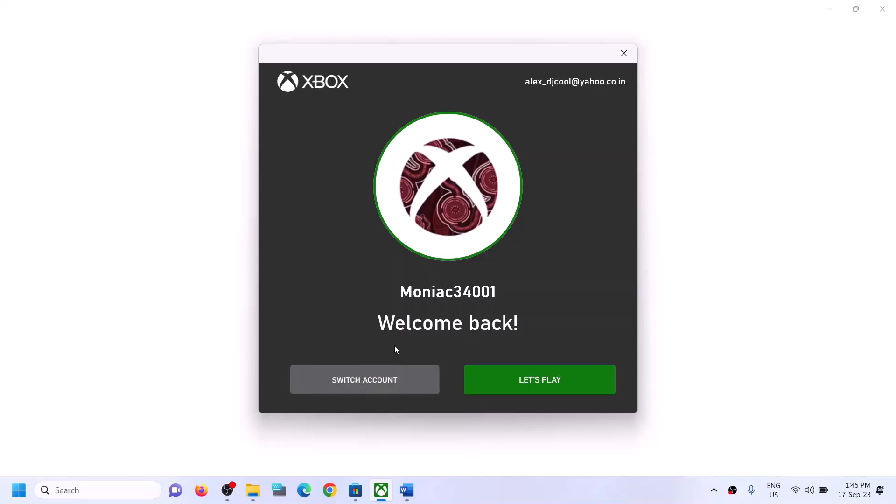
pyautogui.click(384, 205)
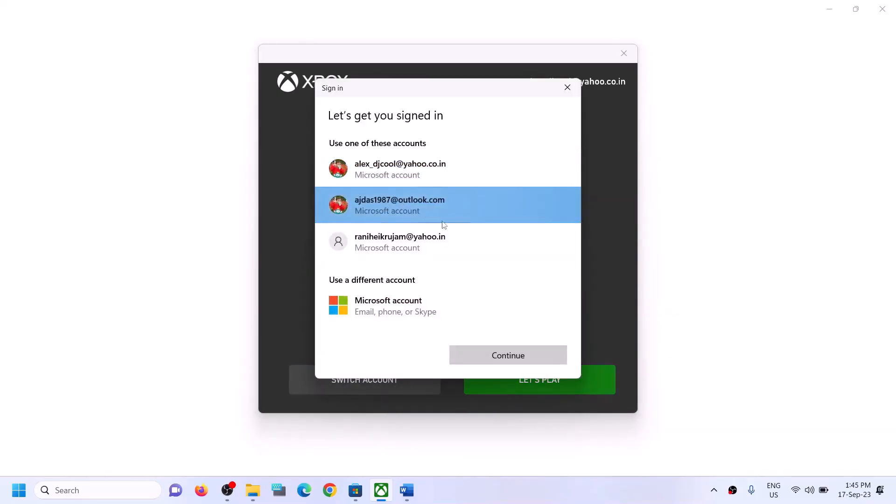
pyautogui.click(515, 360)
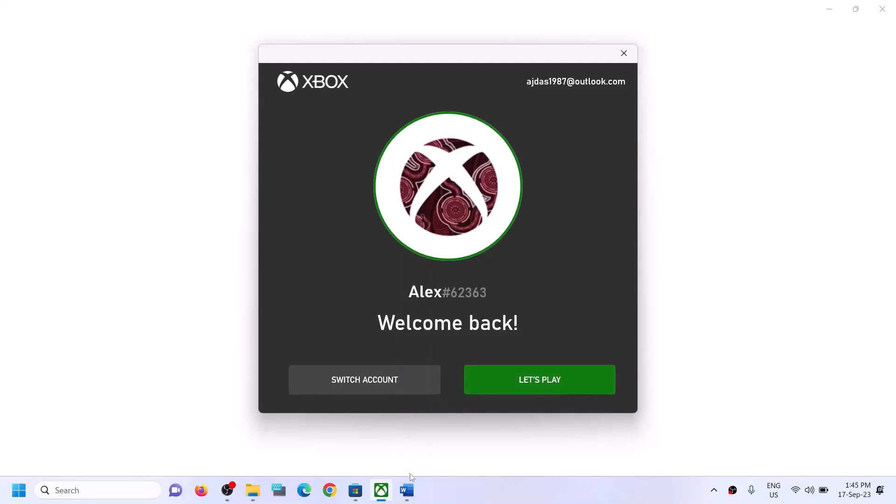
pyautogui.click(505, 382)
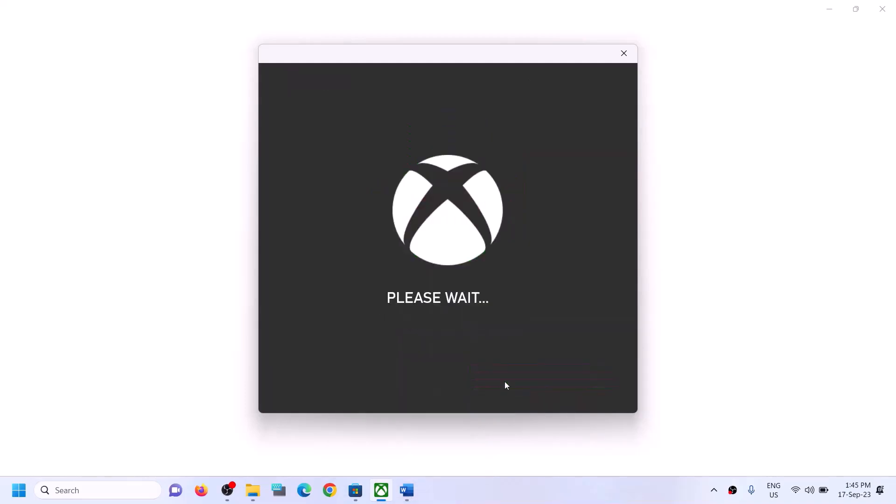
# Step: Highlight the Microsoft Store advice of Step 2 in Word, and look through the Microsoft Store library for the game to install
pyautogui.click(405, 497)
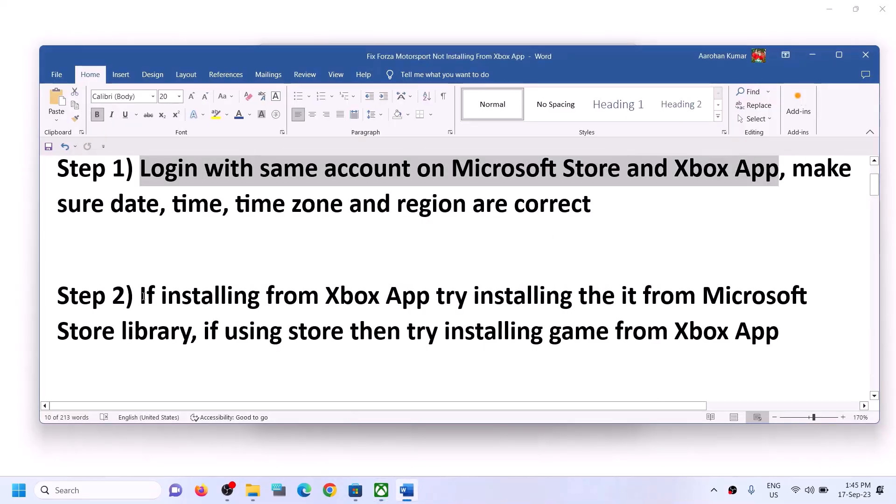
pyautogui.moveTo(142, 297); pyautogui.dragTo(191, 331)
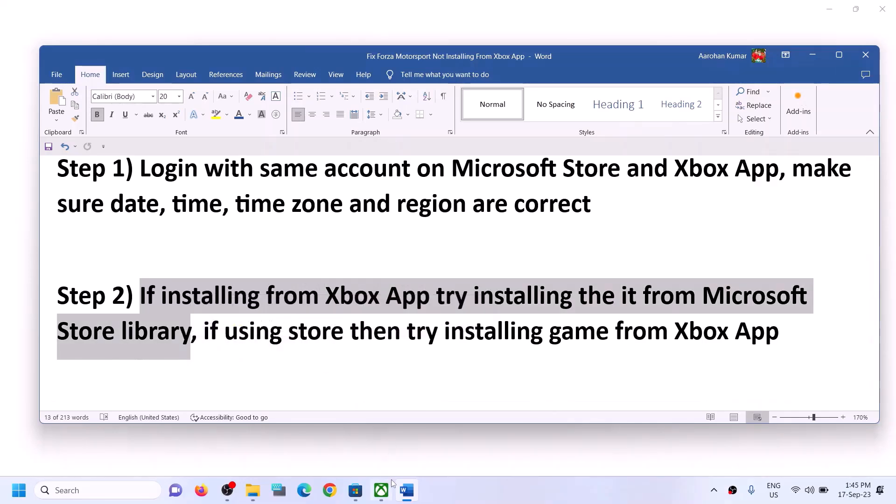
pyautogui.click(359, 495)
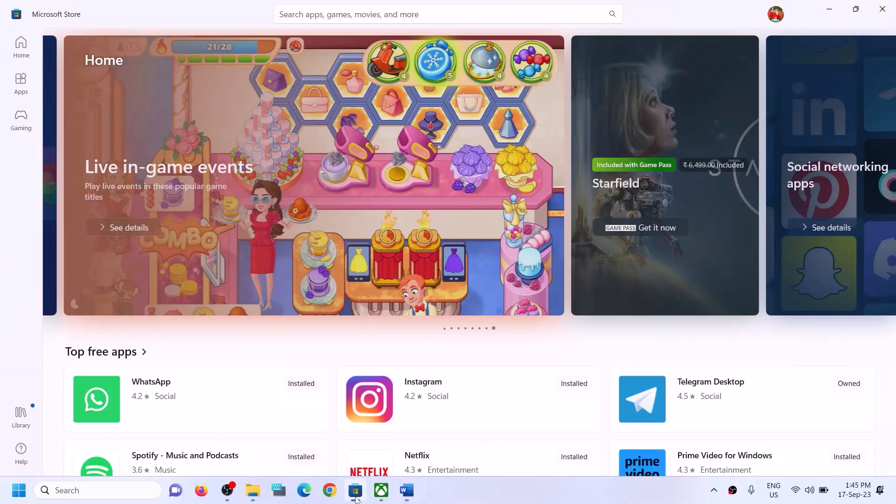
pyautogui.click(24, 422)
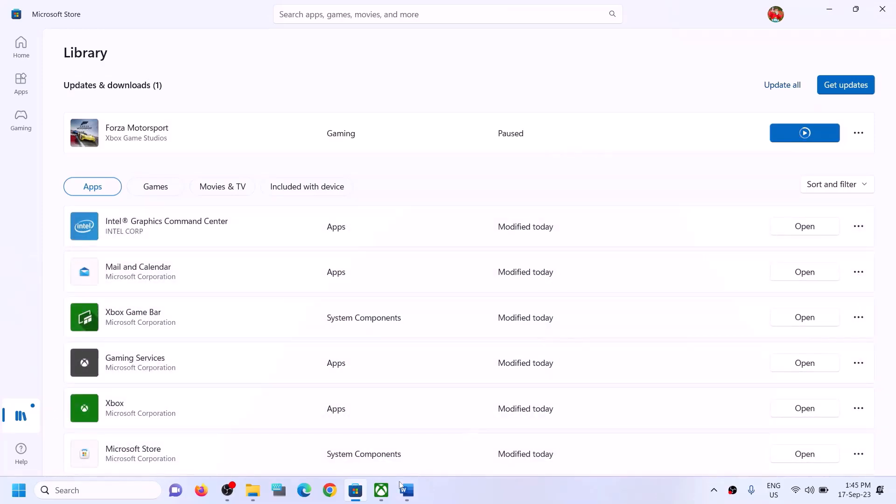
pyautogui.click(381, 490)
pyautogui.click(356, 490)
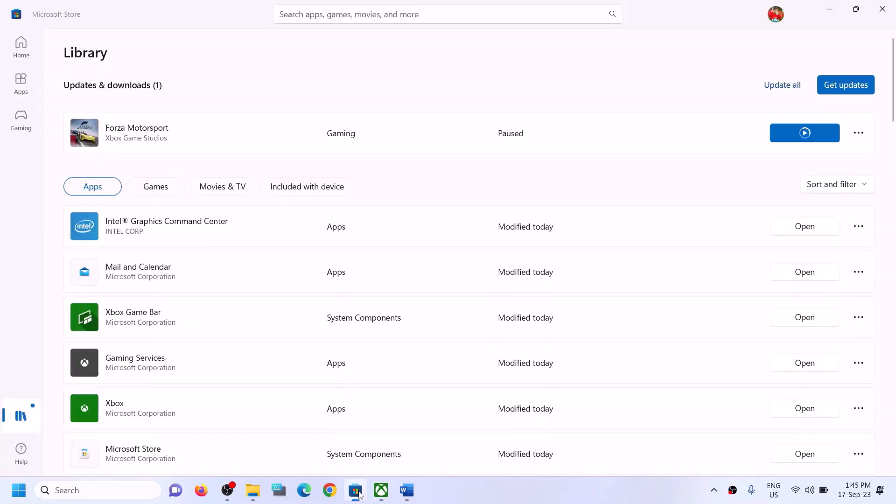
pyautogui.scroll(-1, 650, 298)
pyautogui.scroll(-10, 648, 327)
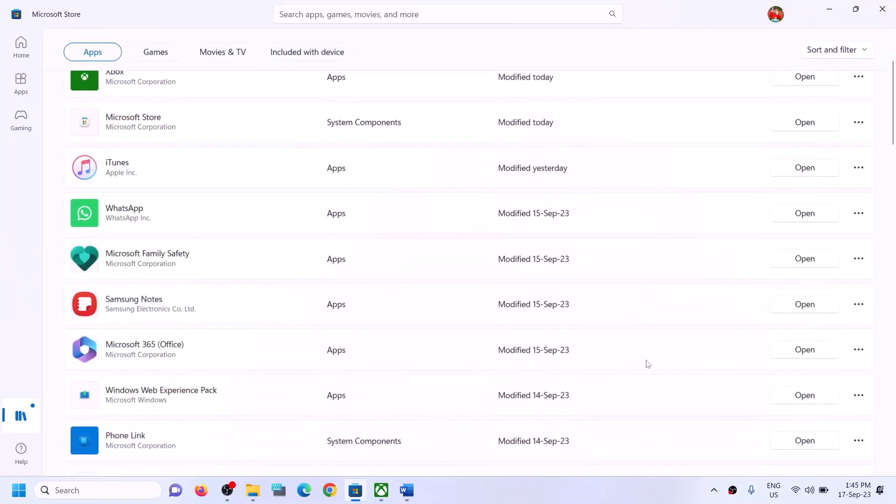
pyautogui.scroll(12, 656, 350)
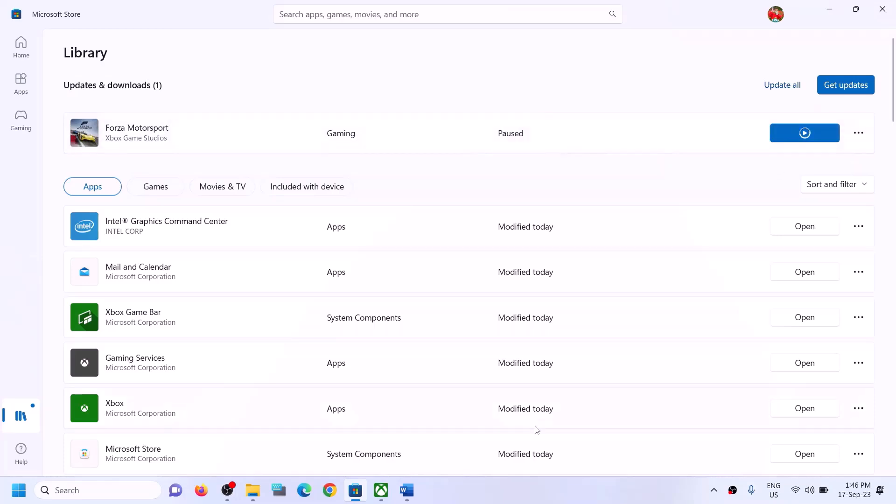
# Step: Review the second half of Step 2 in Word about installing from Xbox App instead, and return to the Microsoft Store library
pyautogui.click(407, 490)
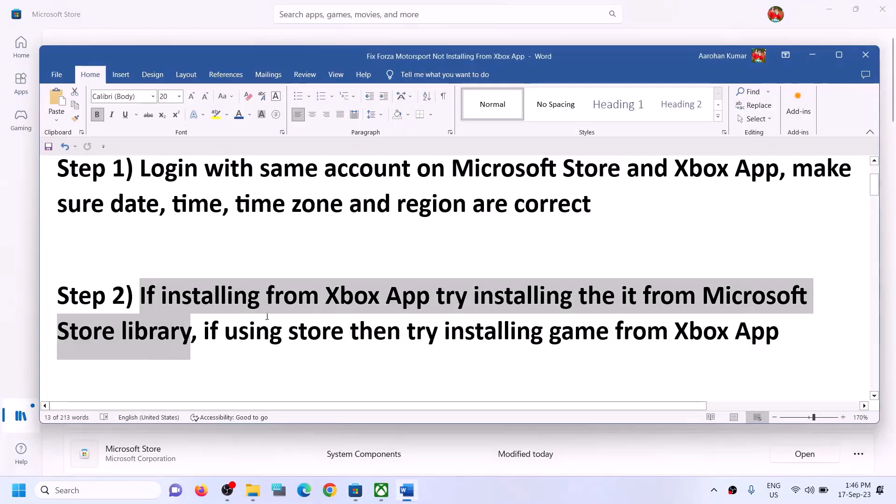
pyautogui.click(205, 329)
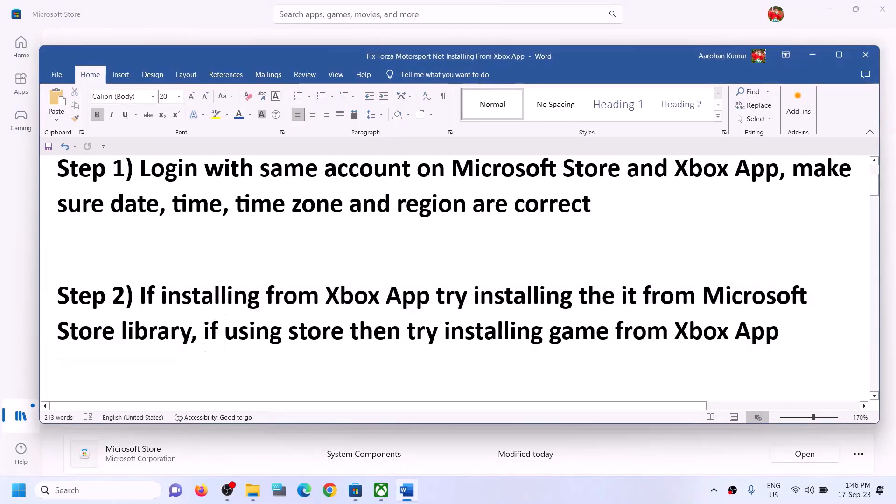
pyautogui.moveTo(205, 329); pyautogui.dragTo(615, 327)
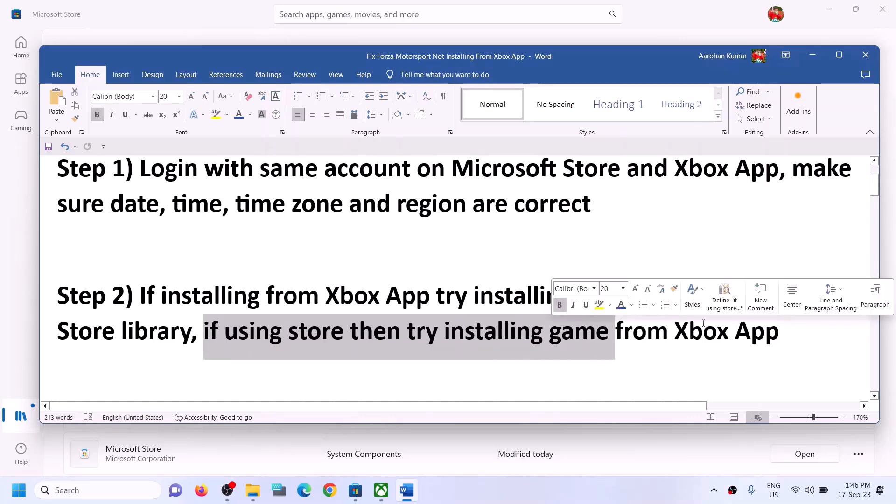
pyautogui.click(345, 329)
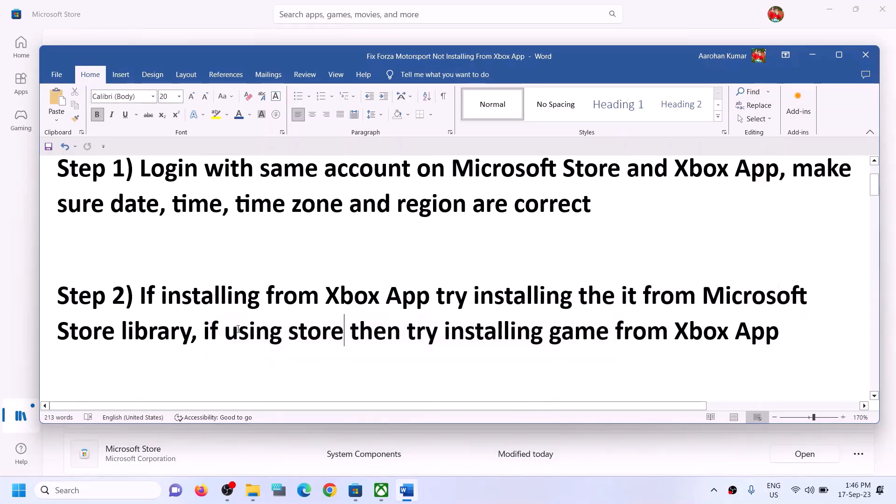
pyautogui.moveTo(205, 329); pyautogui.dragTo(350, 329)
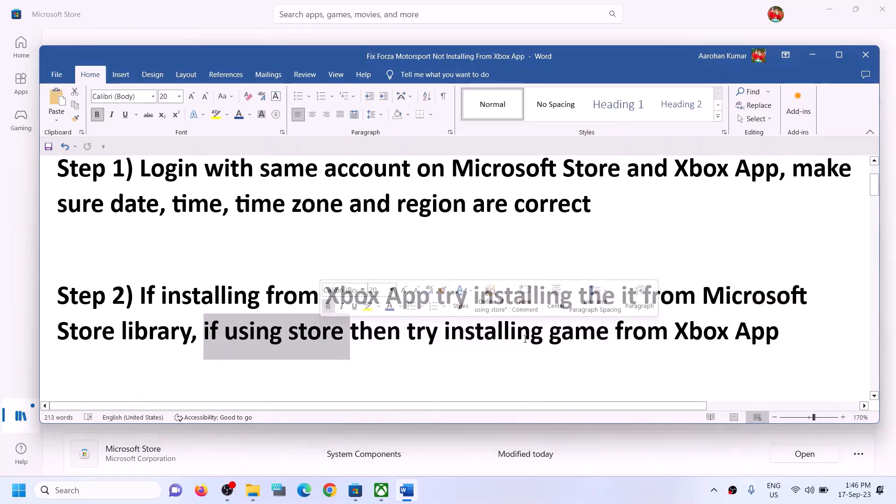
pyautogui.moveTo(444, 329); pyautogui.dragTo(775, 334)
pyautogui.click(322, 333)
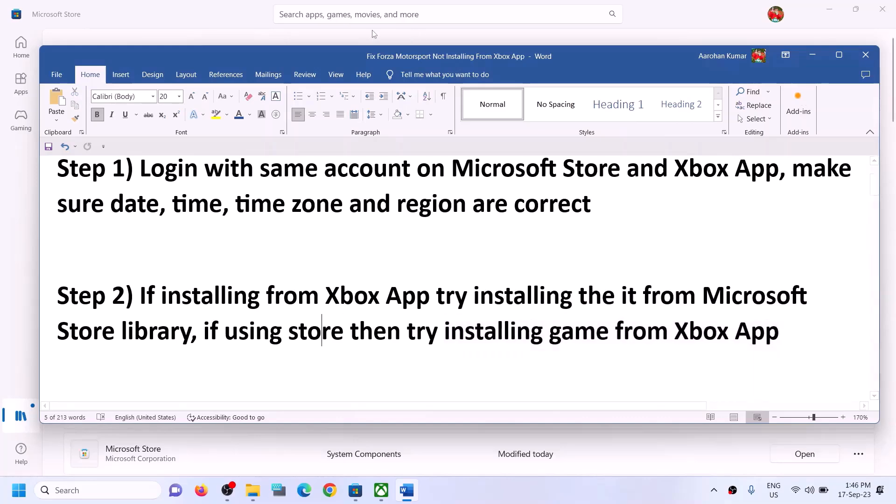
pyautogui.click(211, 14)
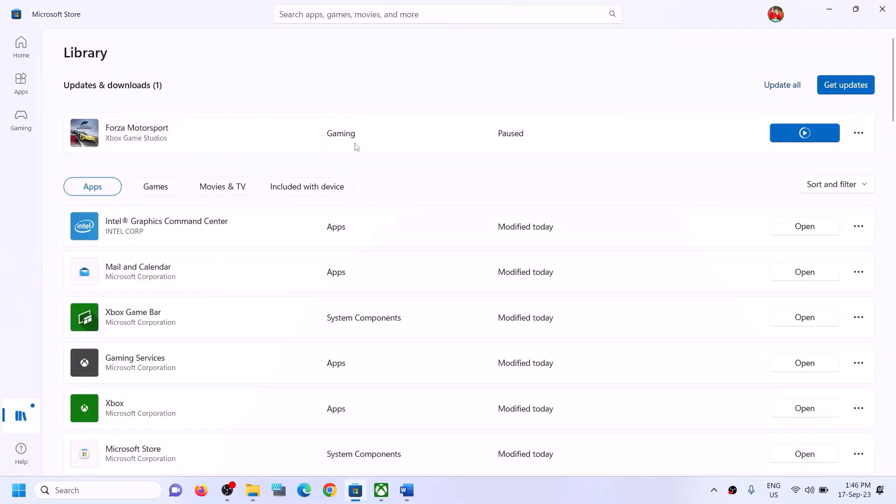
# Step: Switch to the Xbox app, search its catalogue for forza, and dismiss the suggestions
pyautogui.click(381, 490)
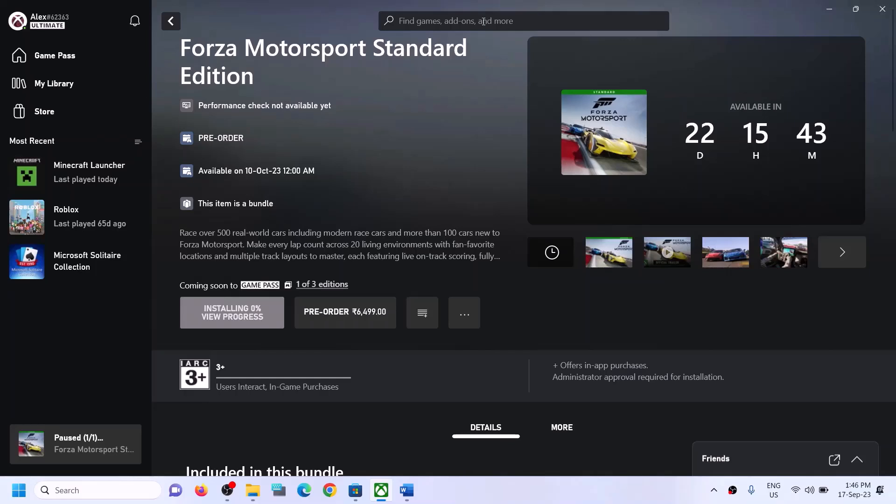
pyautogui.click(464, 20)
pyautogui.write('f')
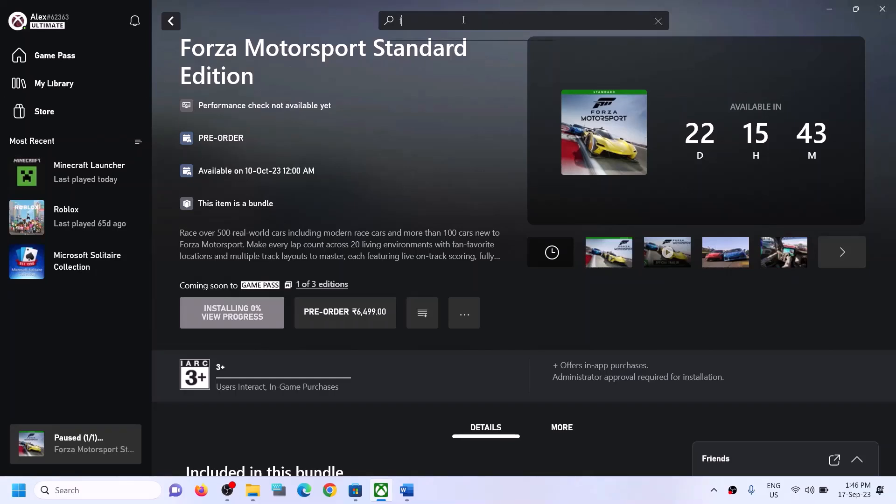
pyautogui.write('orza')
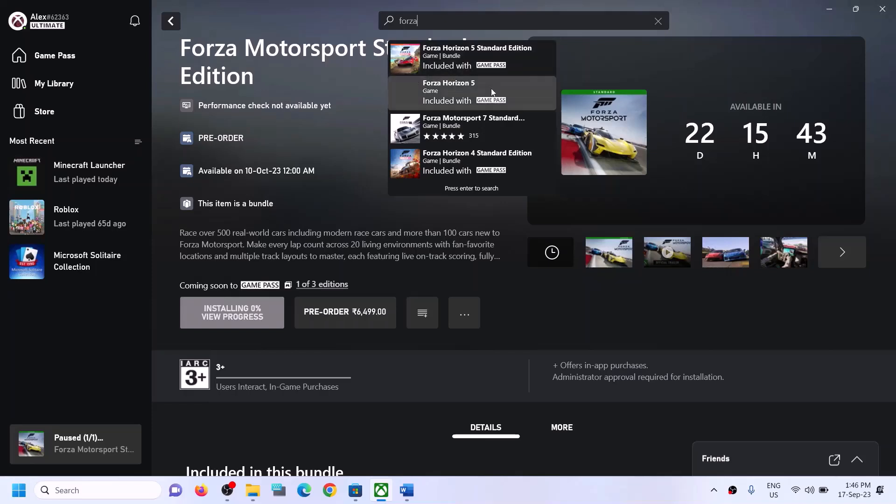
pyautogui.click(368, 203)
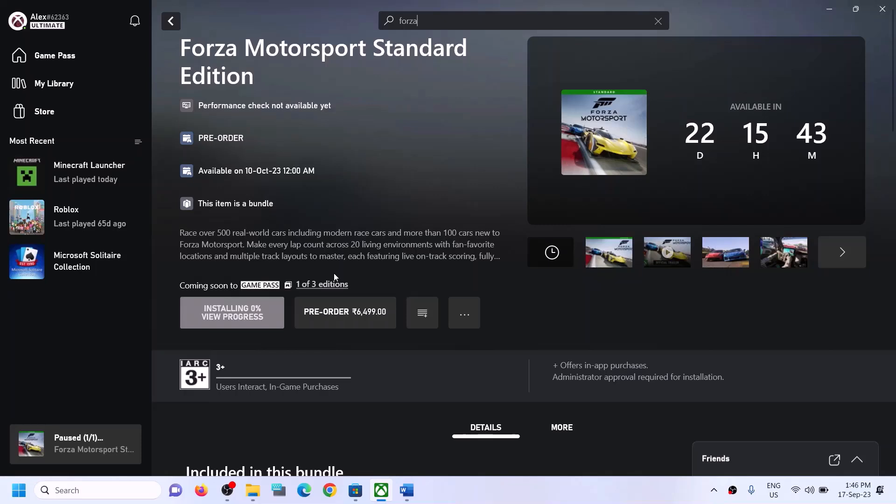
# Step: Look up xbox in Windows search, then return to the Forza Motorsport page in the Xbox app
pyautogui.click(101, 494)
pyautogui.write('xbox')
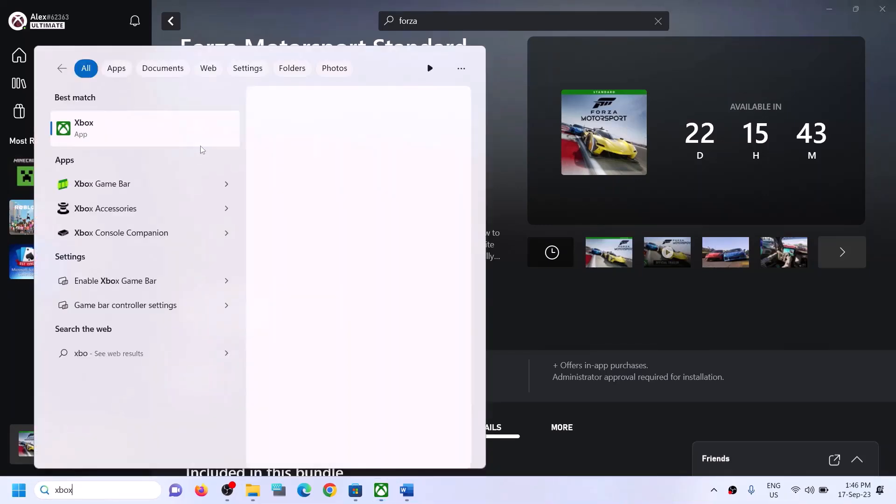
pyautogui.click(503, 119)
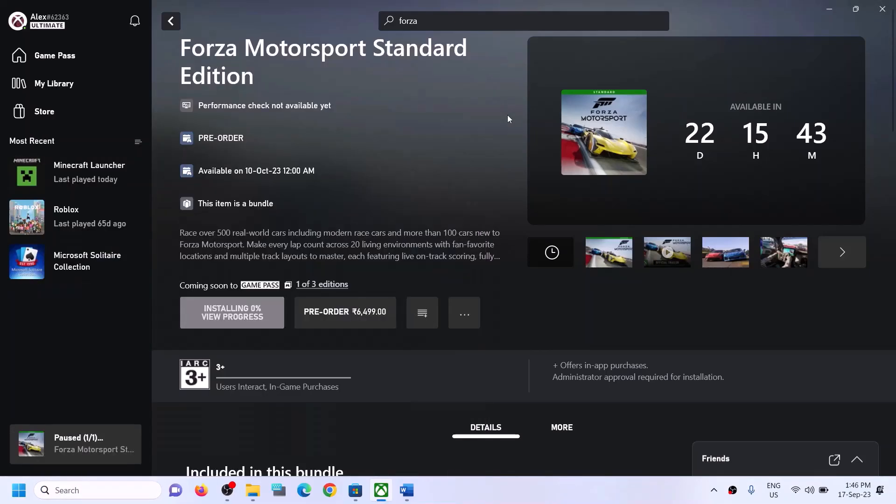
# Step: Switch to the Word document and copy the full Get-AppxPackage PowerShell command under Step 3
pyautogui.click(406, 490)
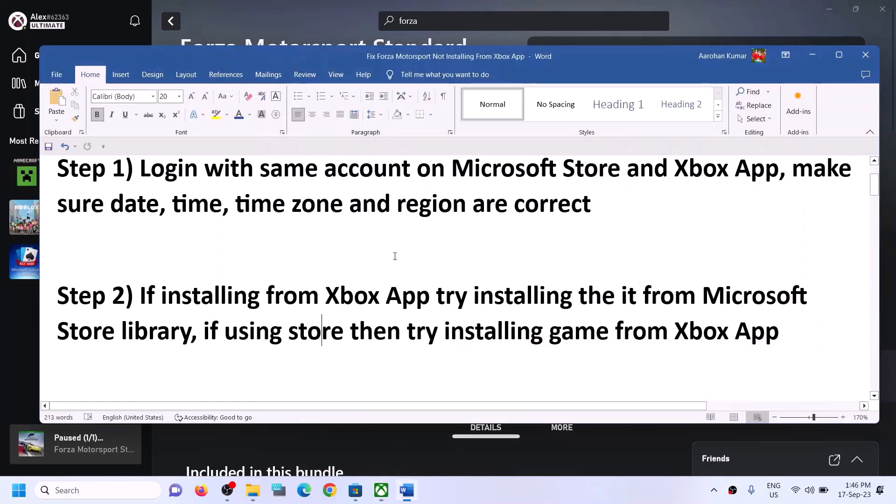
pyautogui.scroll(-3, 333, 308)
pyautogui.scroll(-3, 332, 308)
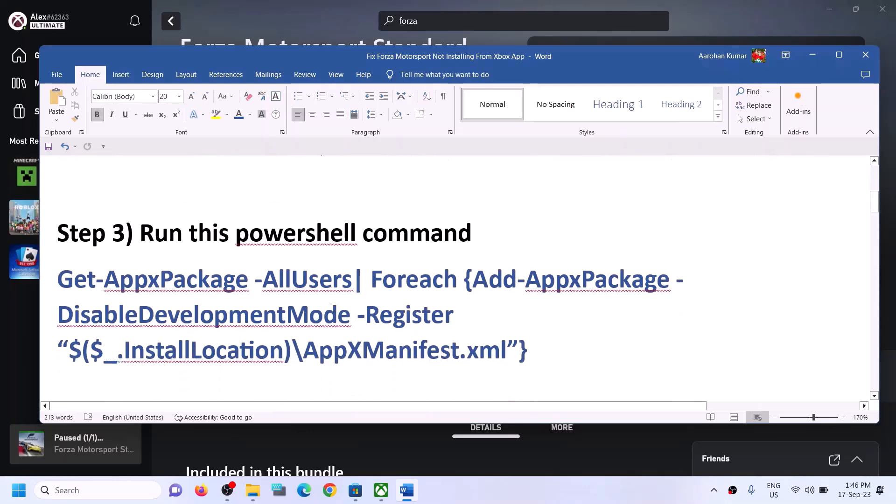
pyautogui.moveTo(535, 356); pyautogui.dragTo(60, 279)
pyautogui.rightClick(92, 298)
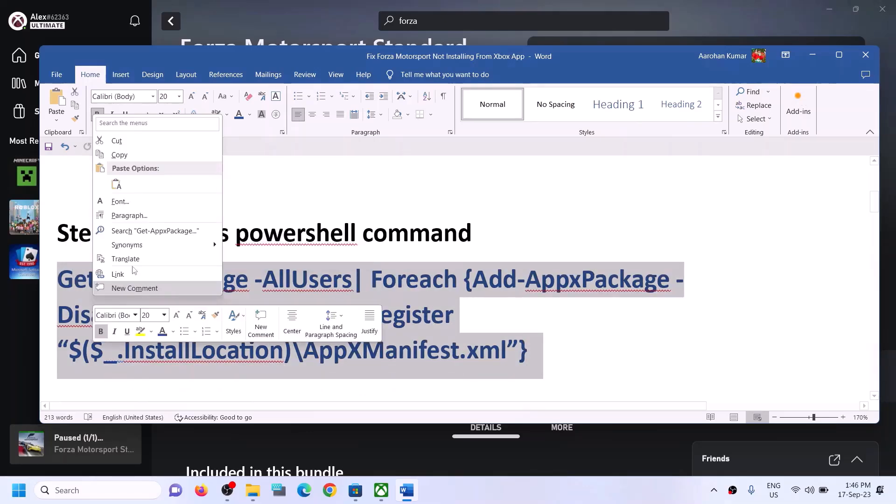
pyautogui.click(126, 155)
# Step: Launch Windows PowerShell as administrator, allowing it to make changes, and run the copied Get-AppxPackage command
pyautogui.click(90, 490)
pyautogui.write('po')
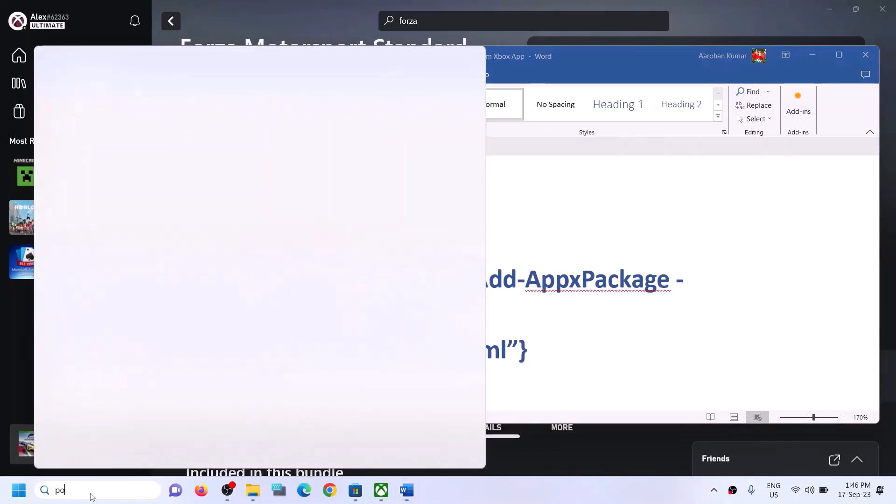
pyautogui.write('wers')
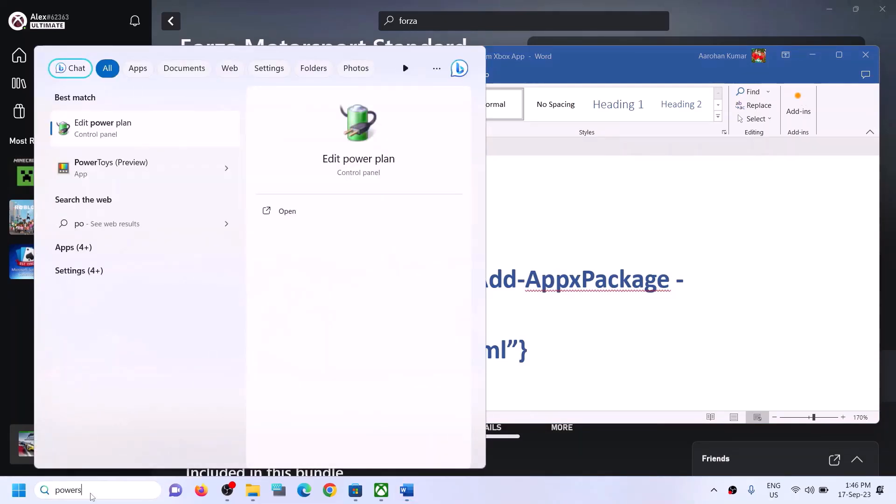
pyautogui.write('hell')
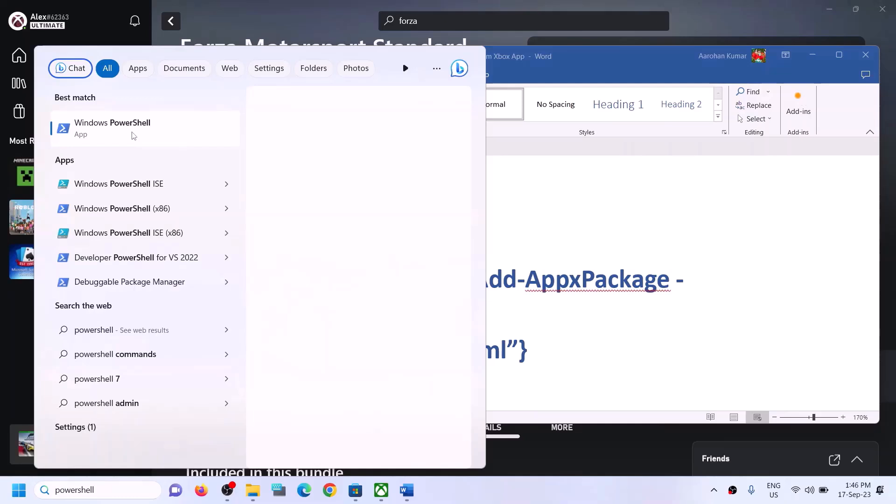
pyautogui.rightClick(200, 144)
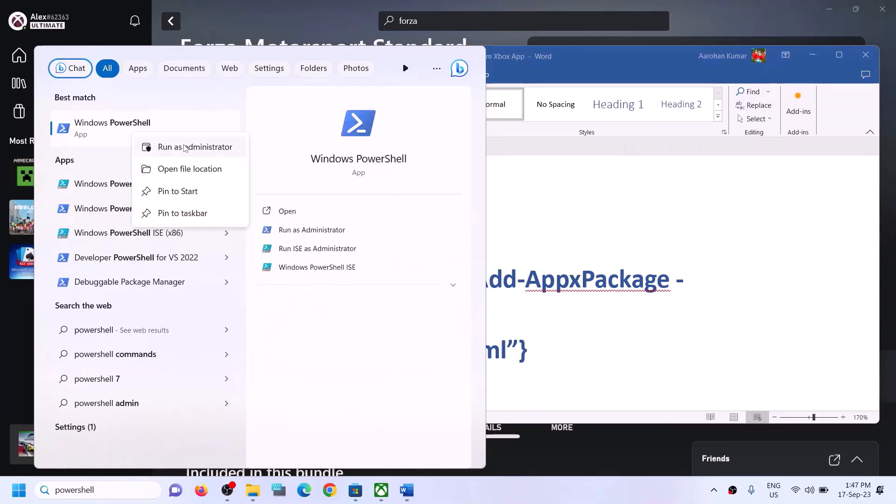
pyautogui.click(185, 149)
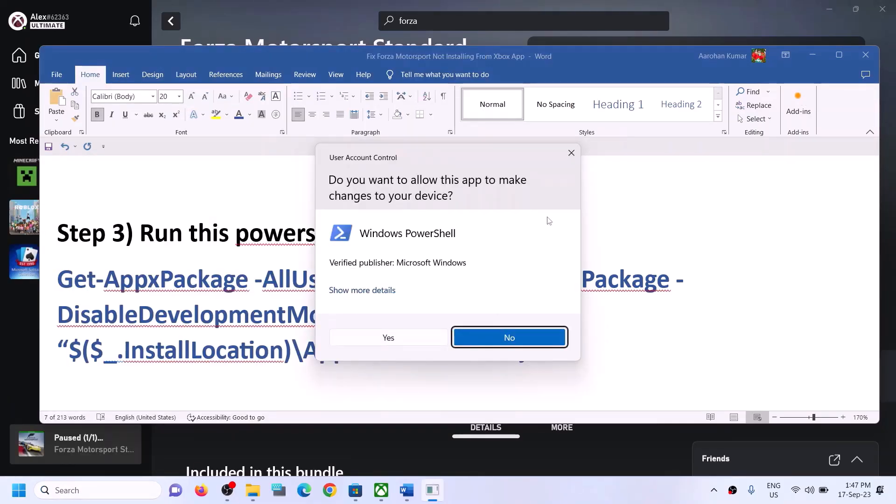
pyautogui.click(389, 338)
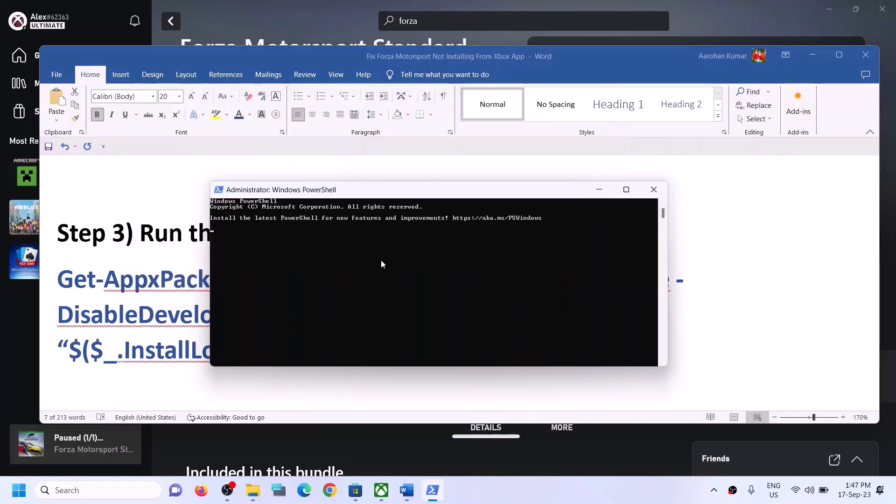
pyautogui.rightClick(377, 260)
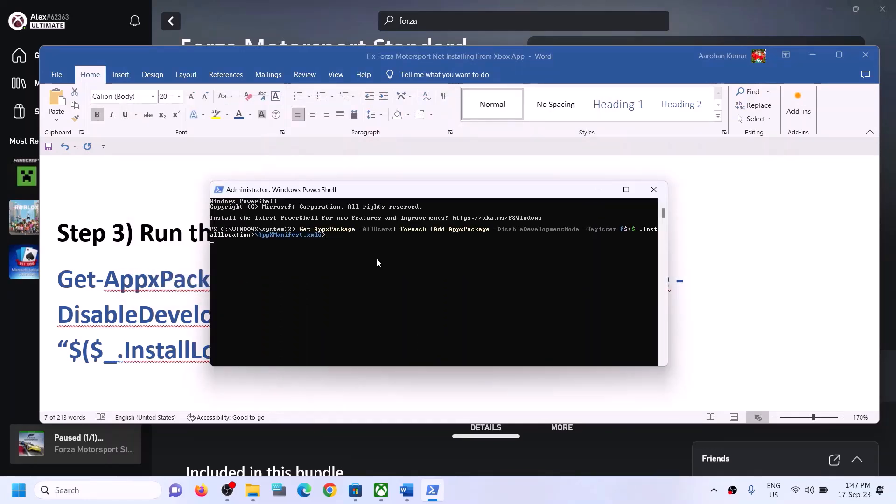
pyautogui.press('Return')
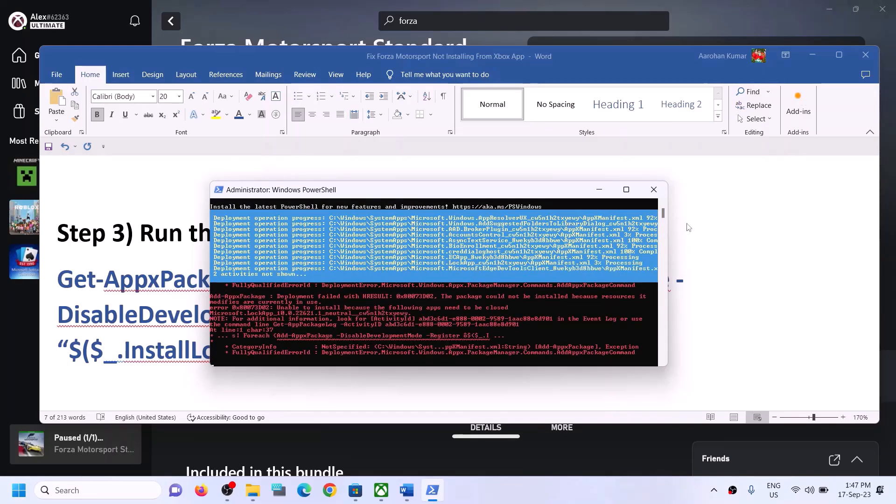
# Step: Return to the Word document and highlight the Step 4 instruction Delete Microsoft Store Local Cache Files
pyautogui.click(730, 257)
pyautogui.scroll(-1, 281, 287)
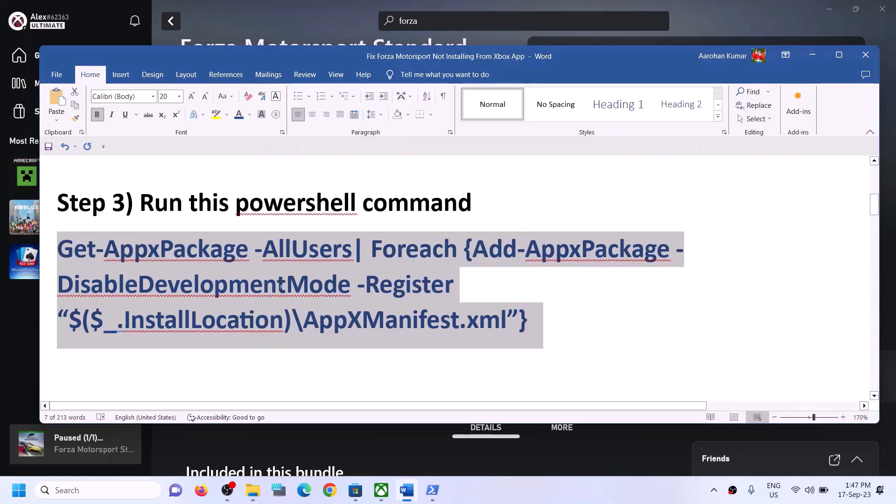
pyautogui.scroll(-3, 281, 287)
pyautogui.scroll(2, 203, 290)
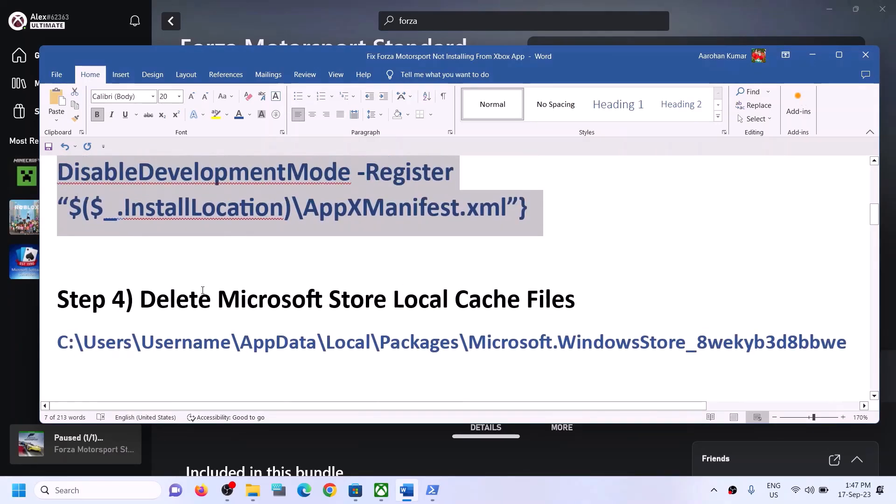
pyautogui.moveTo(202, 291); pyautogui.dragTo(576, 301)
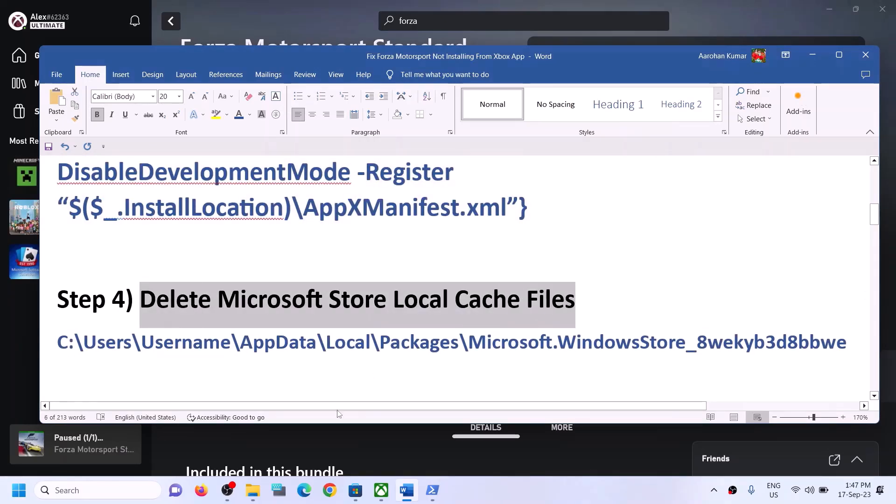
# Step: Switch to File Explorer and open the Test user folder under Users on Local Disk (C:)
pyautogui.click(262, 485)
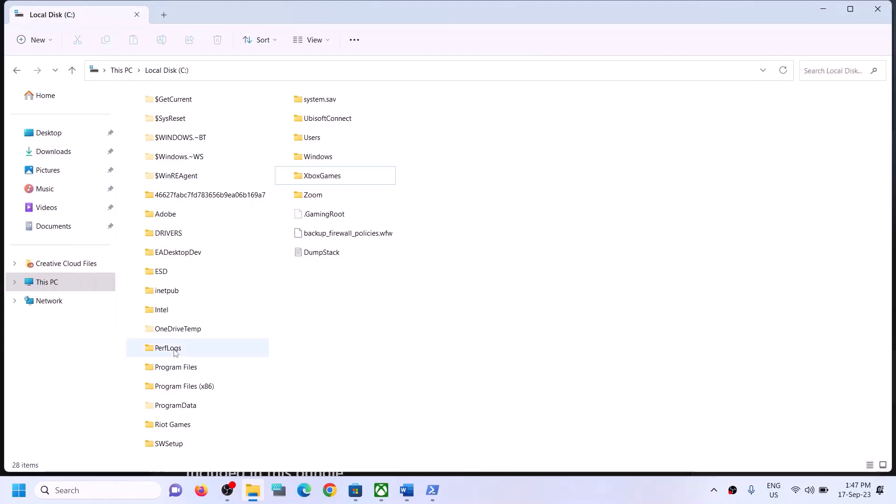
pyautogui.click(51, 282)
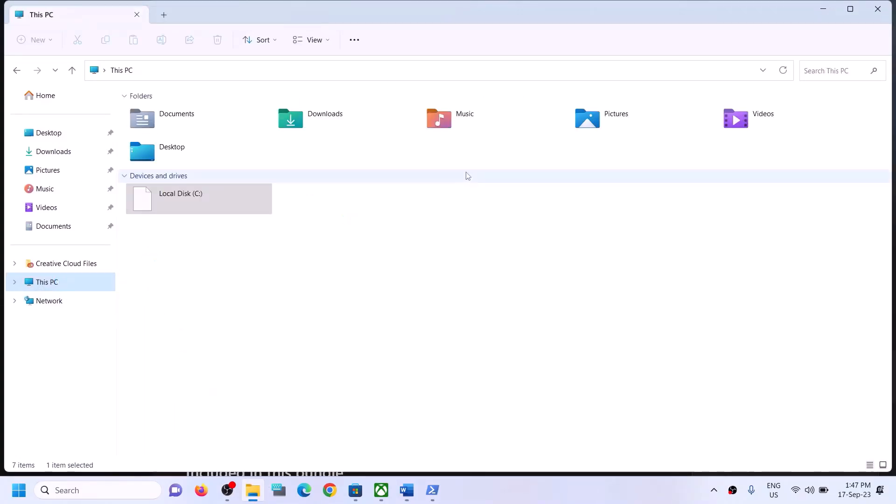
pyautogui.doubleClick(143, 210)
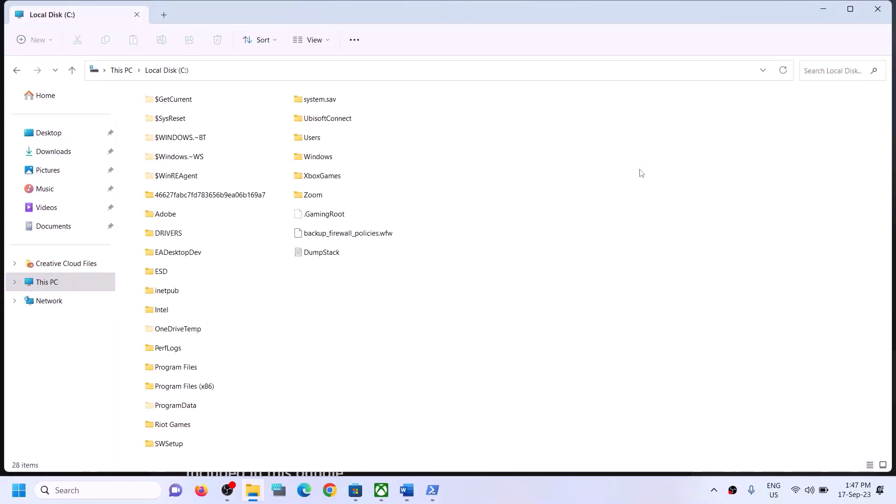
pyautogui.click(326, 140)
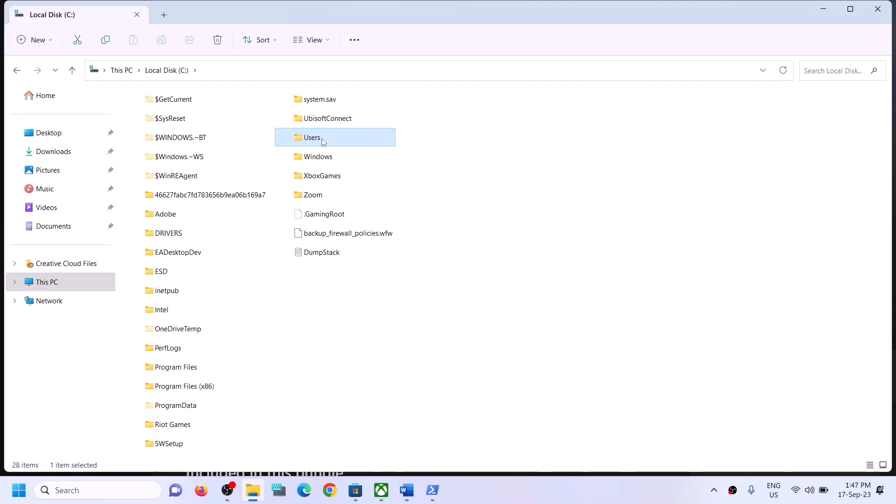
pyautogui.doubleClick(324, 140)
pyautogui.click(200, 151)
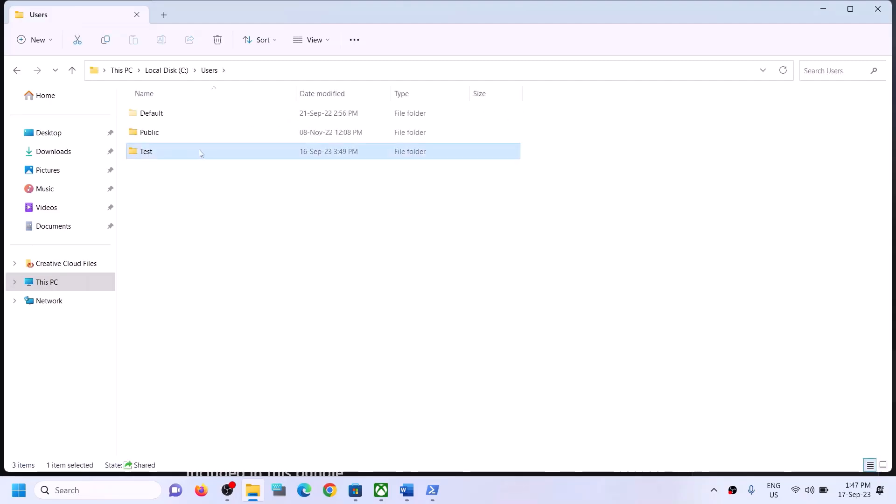
pyautogui.doubleClick(170, 151)
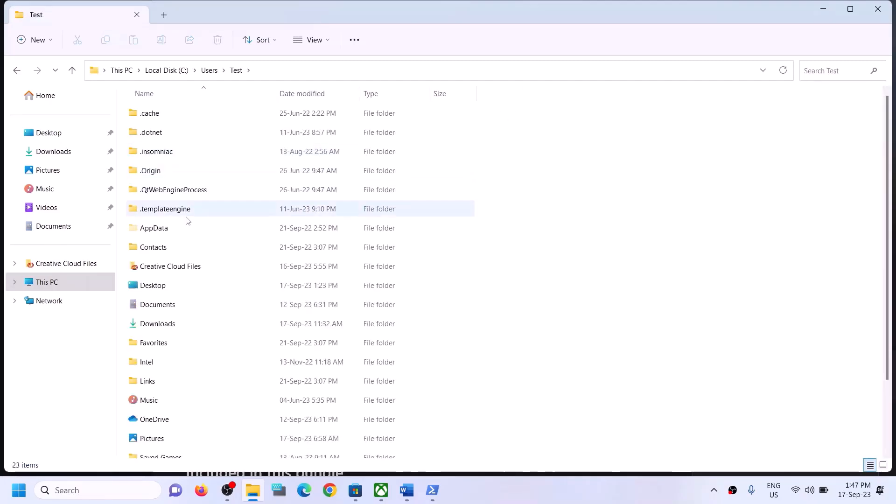
# Step: Check the Hidden items display option for the AppData folder, and reselect AppData
pyautogui.click(154, 231)
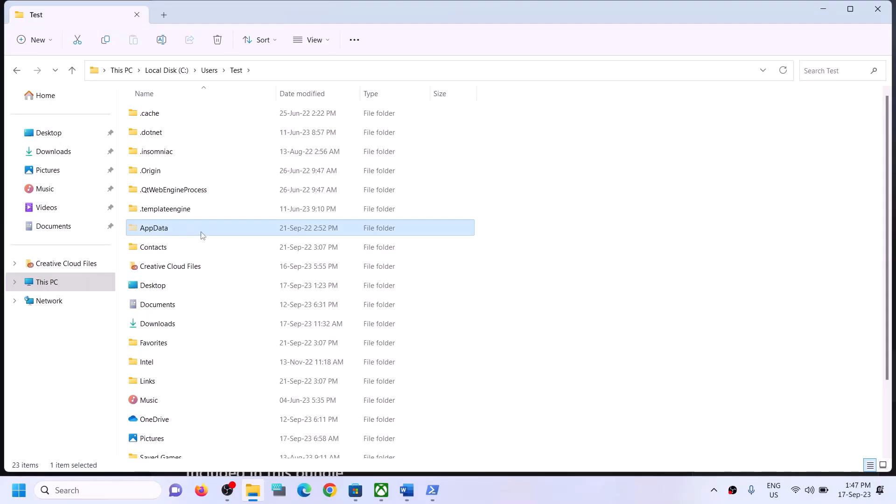
pyautogui.click(326, 38)
pyautogui.moveTo(310, 239)
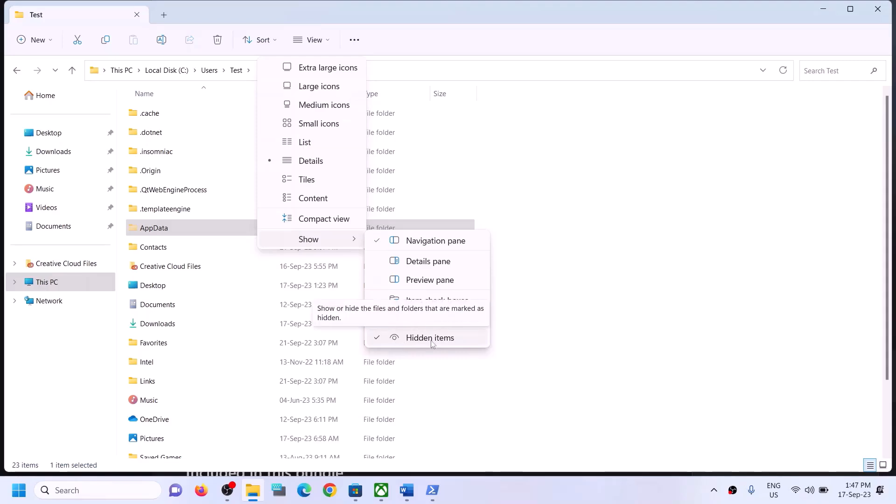
pyautogui.click(167, 232)
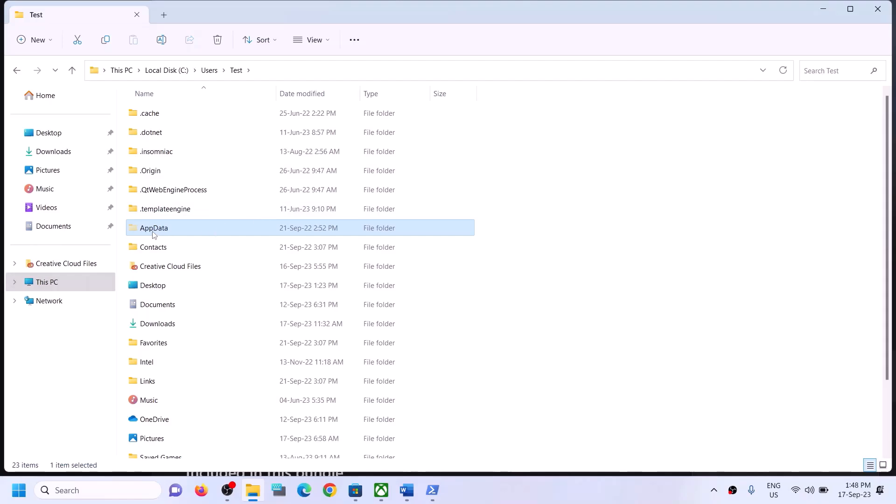
# Step: Open the Packages folder inside AppData\Local
pyautogui.doubleClick(192, 226)
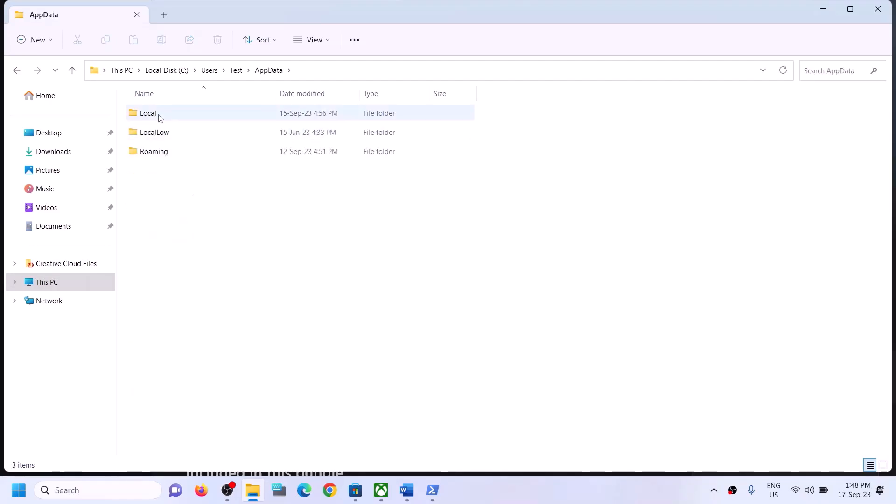
pyautogui.click(191, 113)
pyautogui.doubleClick(190, 114)
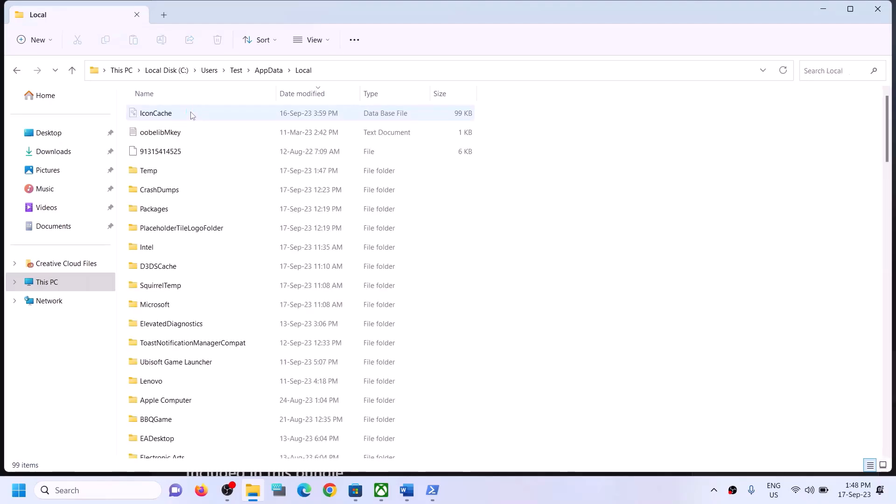
pyautogui.click(154, 210)
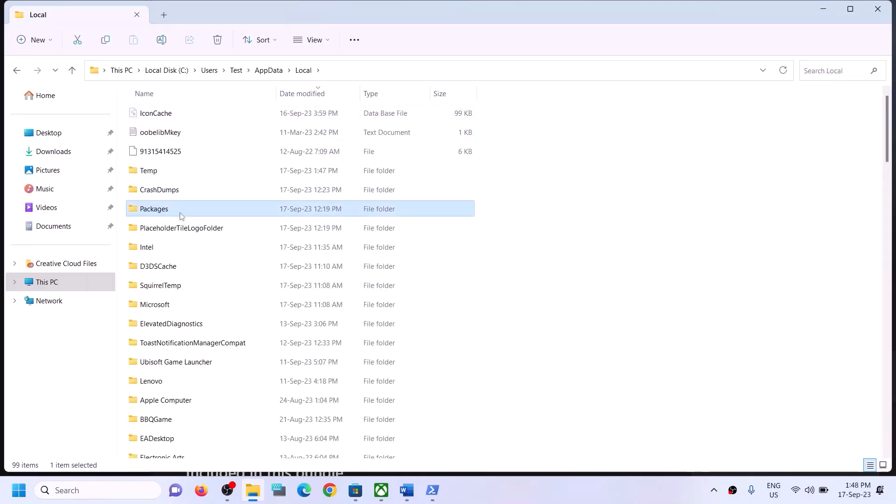
pyautogui.doubleClick(179, 214)
# Step: Look through the Packages folder for the Microsoft.WindowsStore_8wekyb3d8bbwe folder
pyautogui.click(192, 291)
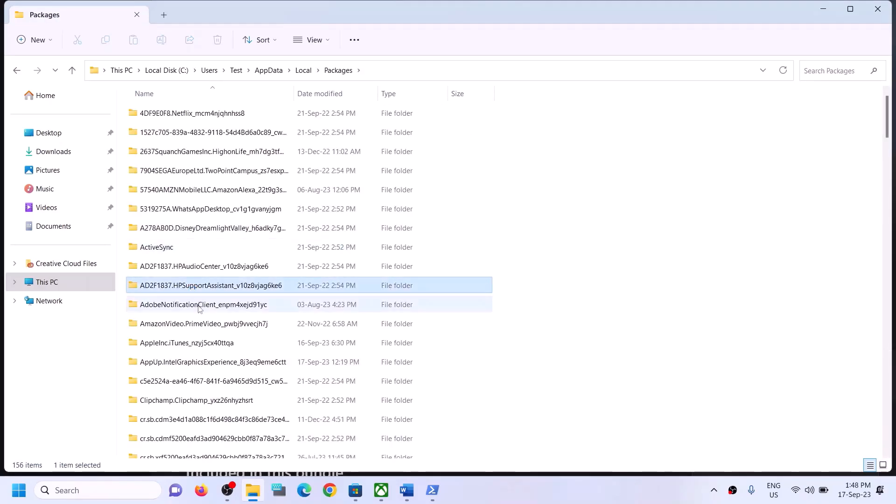
pyautogui.scroll(-14, 209, 318)
pyautogui.scroll(-15, 211, 319)
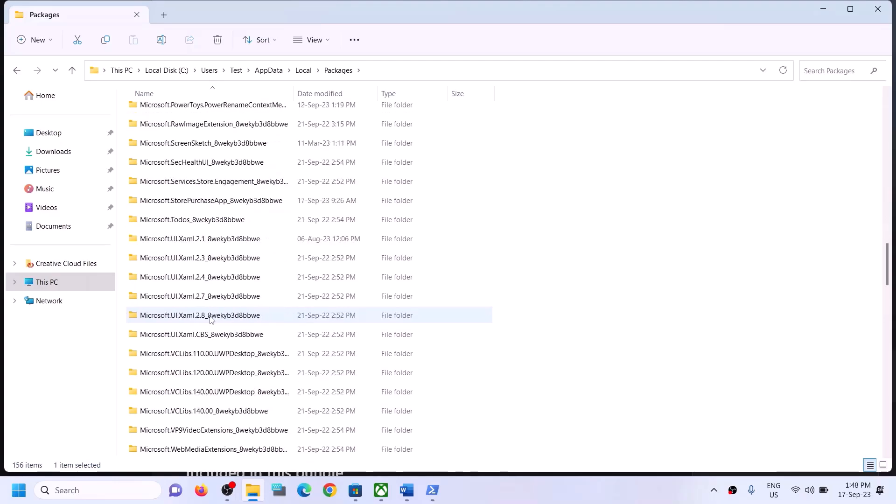
pyautogui.scroll(-11, 210, 319)
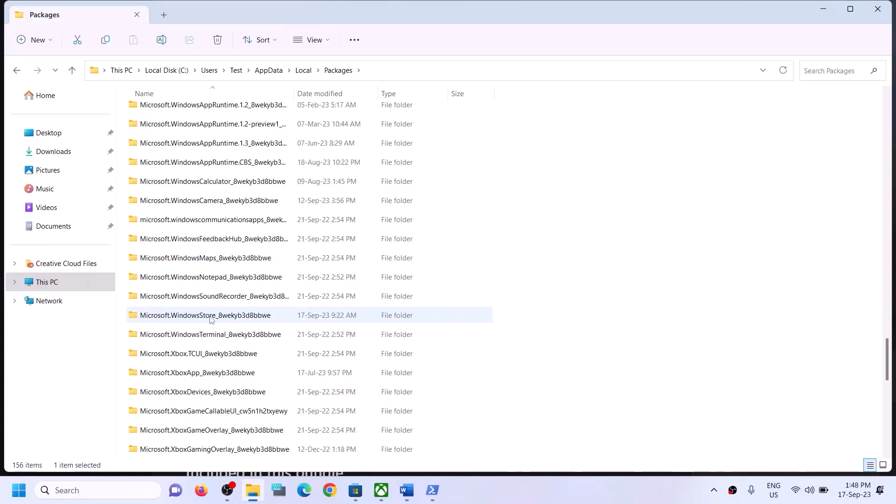
pyautogui.scroll(-3, 235, 317)
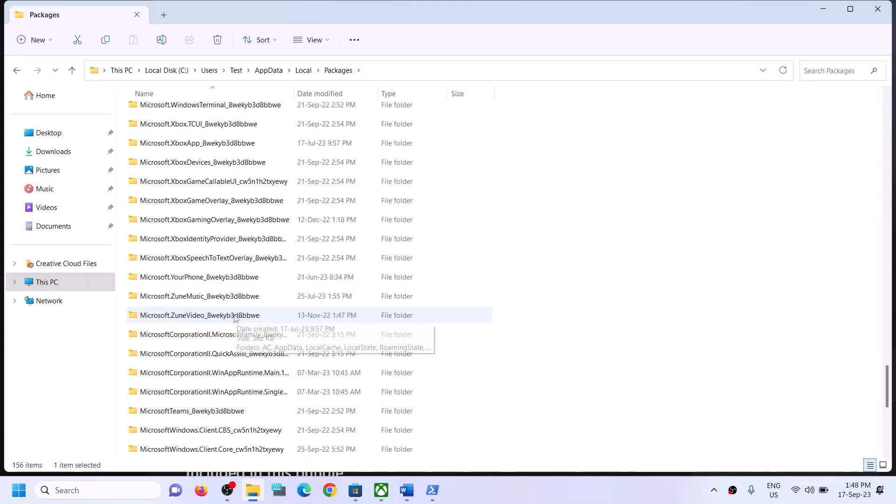
pyautogui.scroll(-4, 235, 317)
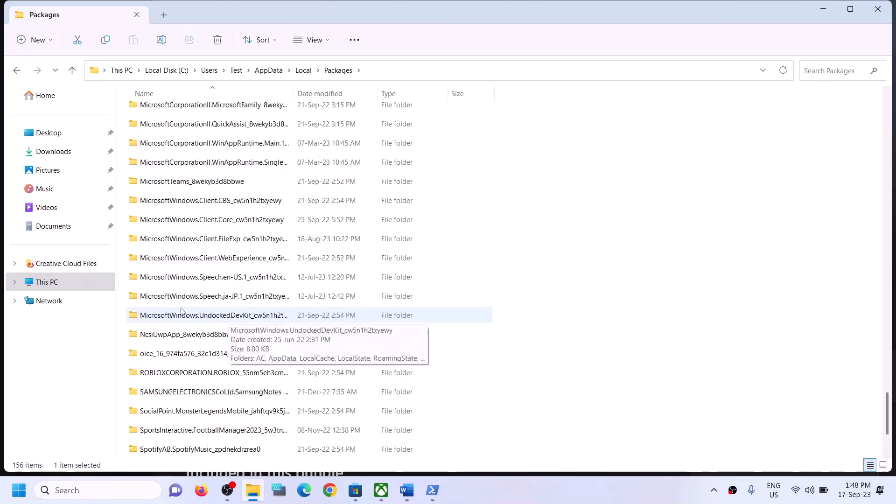
pyautogui.scroll(-2, 216, 355)
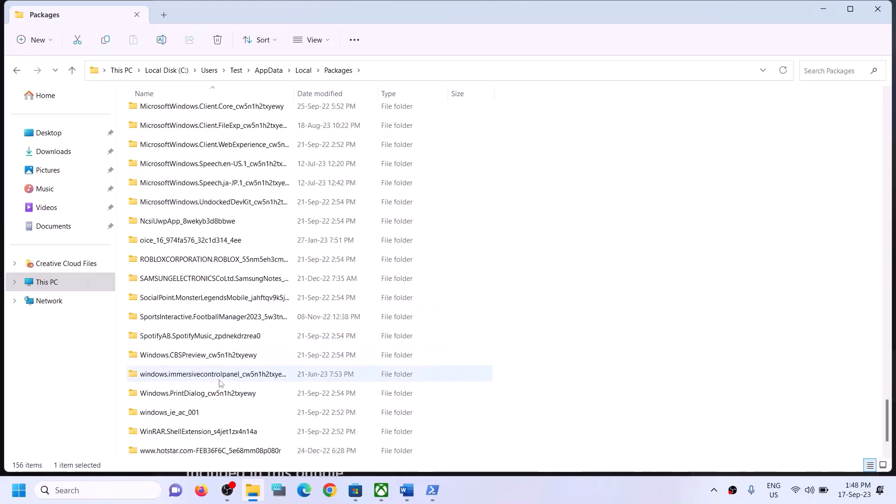
pyautogui.scroll(1, 205, 327)
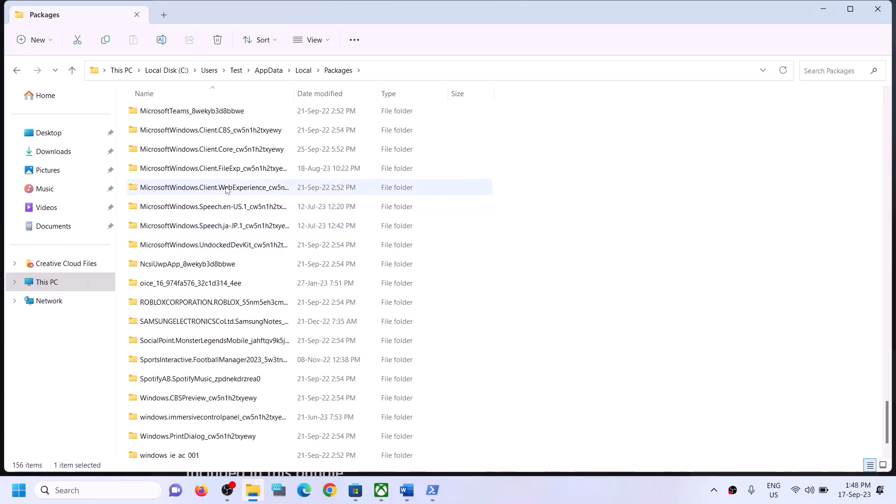
pyautogui.scroll(2, 237, 206)
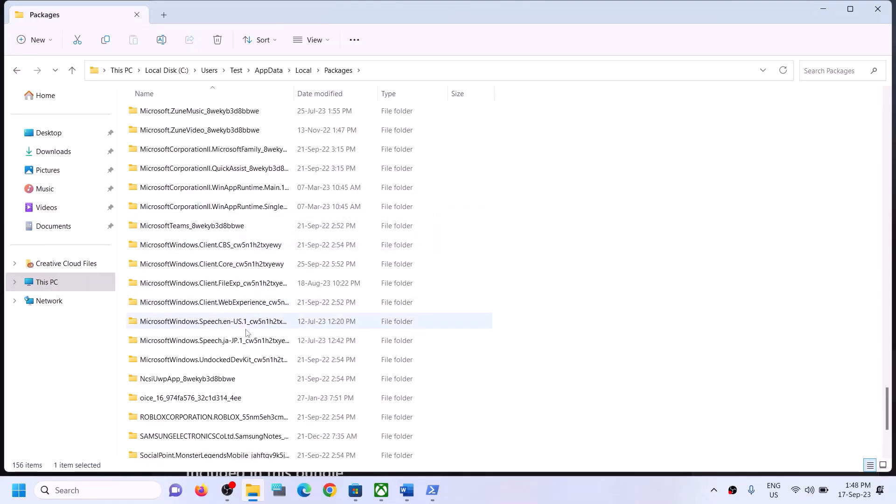
pyautogui.click(223, 364)
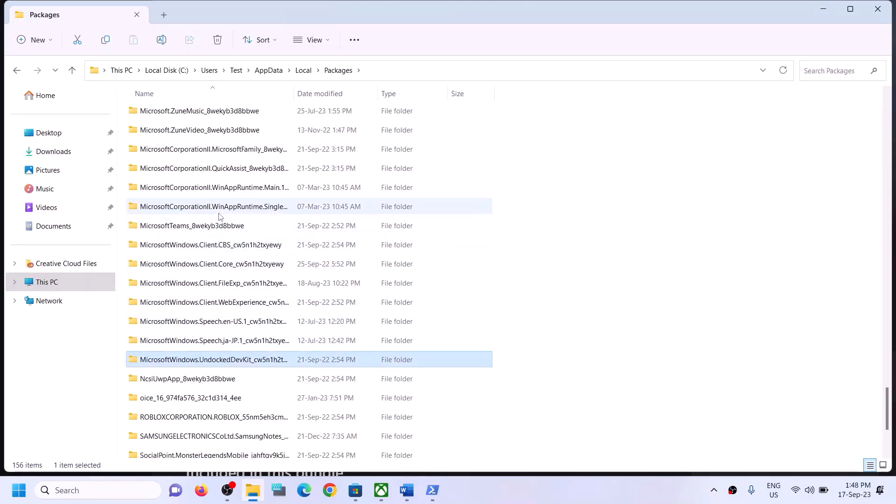
pyautogui.click(223, 244)
pyautogui.click(230, 304)
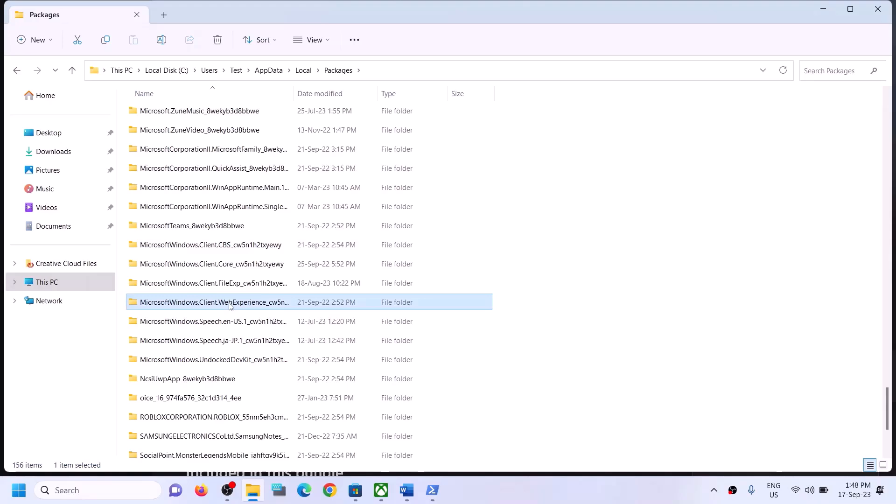
pyautogui.click(231, 331)
pyautogui.scroll(-1, 239, 343)
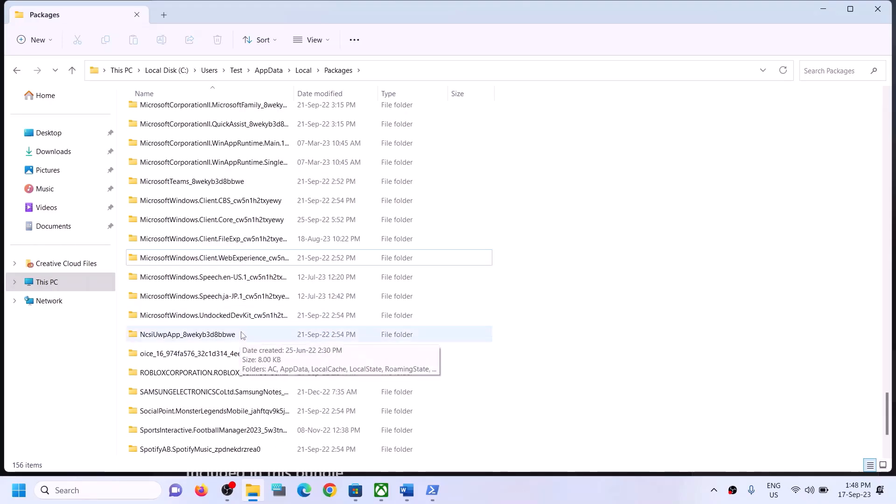
pyautogui.scroll(2, 239, 338)
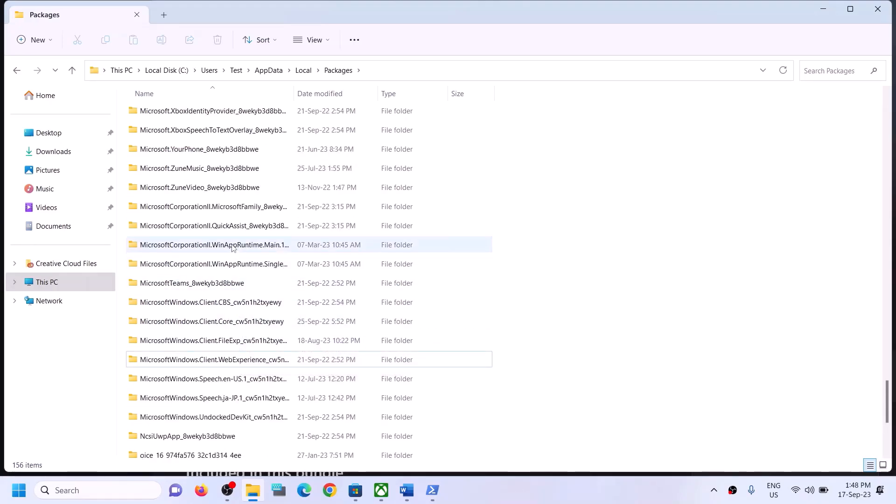
pyautogui.scroll(2, 232, 248)
pyautogui.scroll(3, 232, 238)
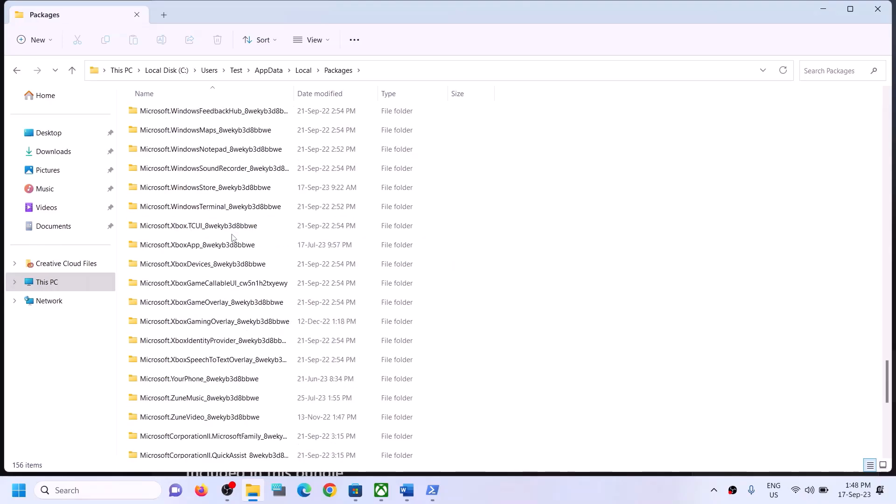
# Step: Open the Microsoft.WindowsStore_8wekyb3d8bbwe folder, delete its LocalCache folder and close File Explorer
pyautogui.click(204, 248)
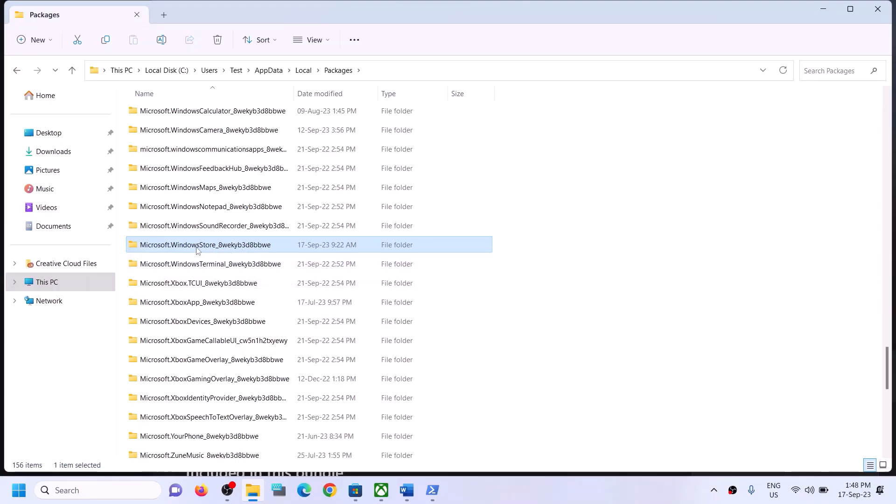
pyautogui.doubleClick(187, 247)
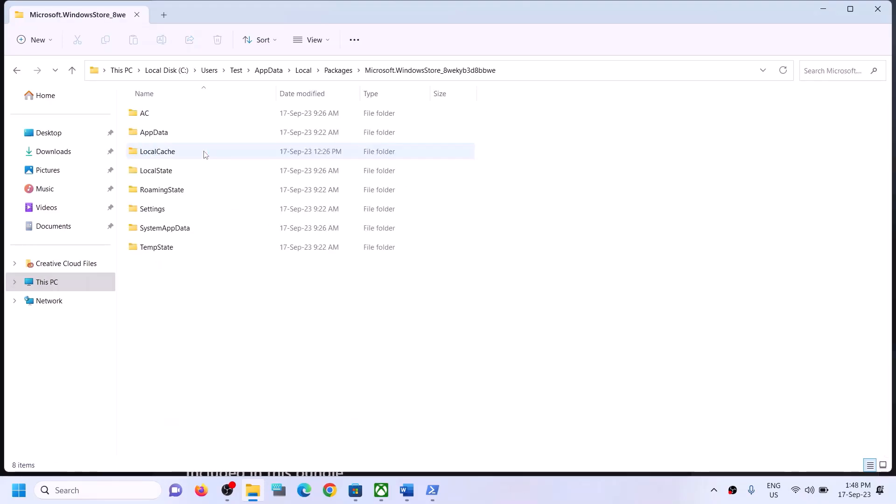
pyautogui.click(152, 158)
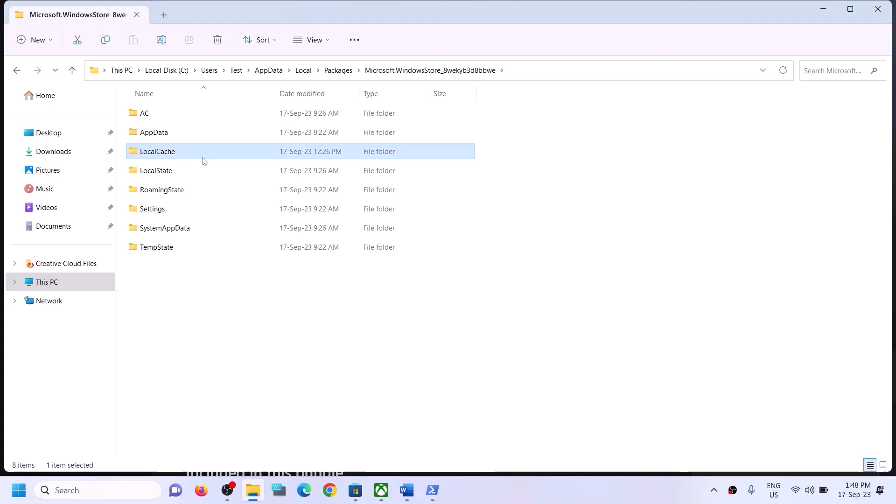
pyautogui.rightClick(176, 153)
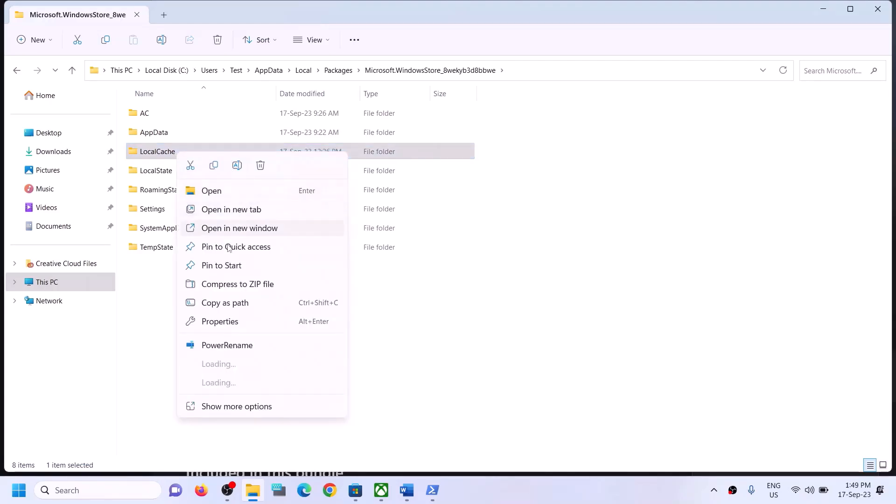
pyautogui.click(260, 166)
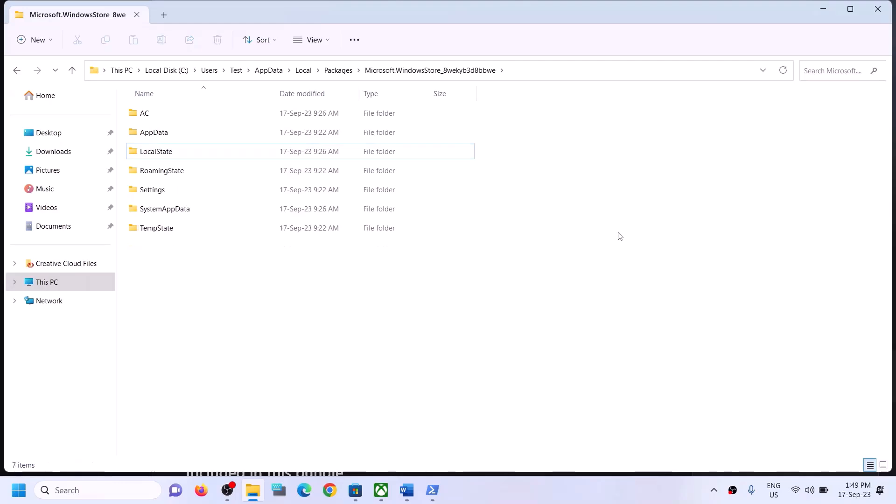
pyautogui.click(875, 14)
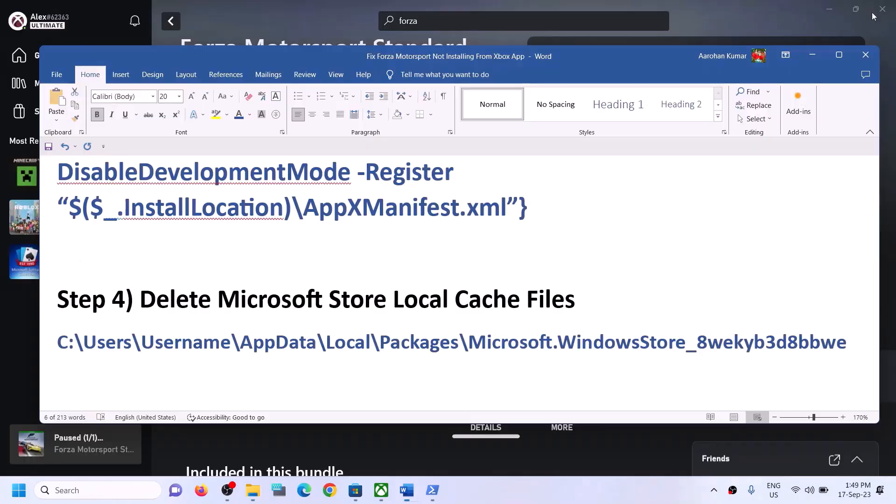
# Step: Highlight the Step 4 heading text in the Word document, and then the Step 5 text Repair/reset Xbox App/Store
pyautogui.moveTo(575, 301); pyautogui.dragTo(143, 301)
pyautogui.scroll(-3, 185, 327)
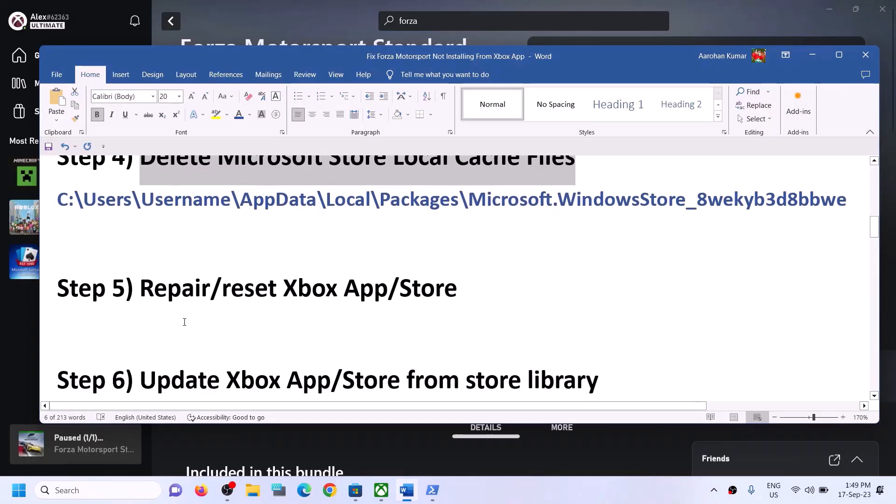
pyautogui.scroll(1, 184, 322)
pyautogui.moveTo(140, 336); pyautogui.dragTo(414, 349)
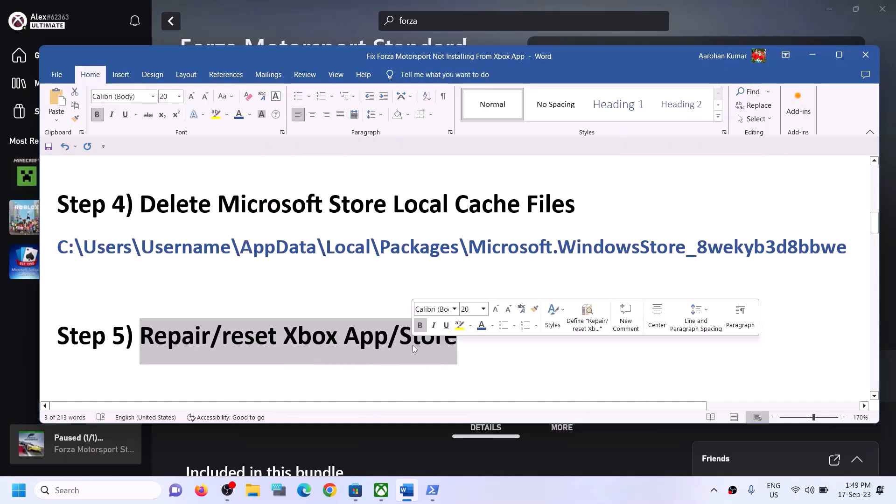
# Step: Search Windows for xbox and open the app settings of the Xbox app
pyautogui.click(125, 491)
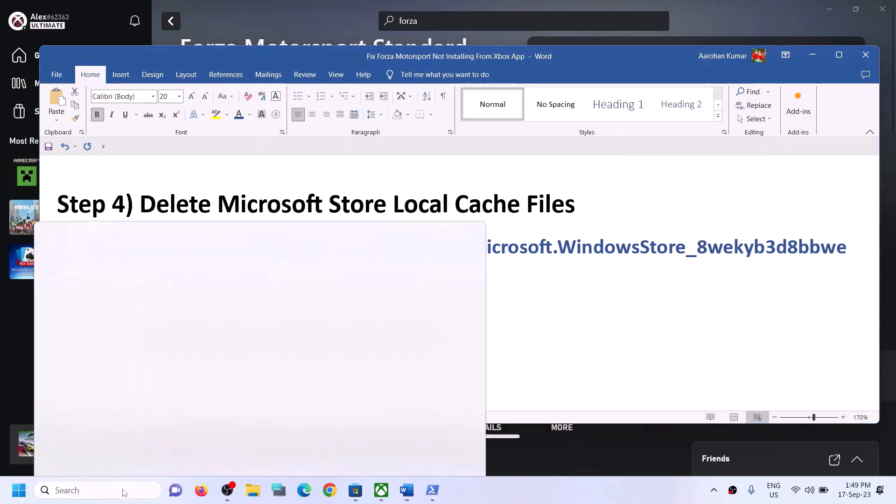
pyautogui.write('xbox')
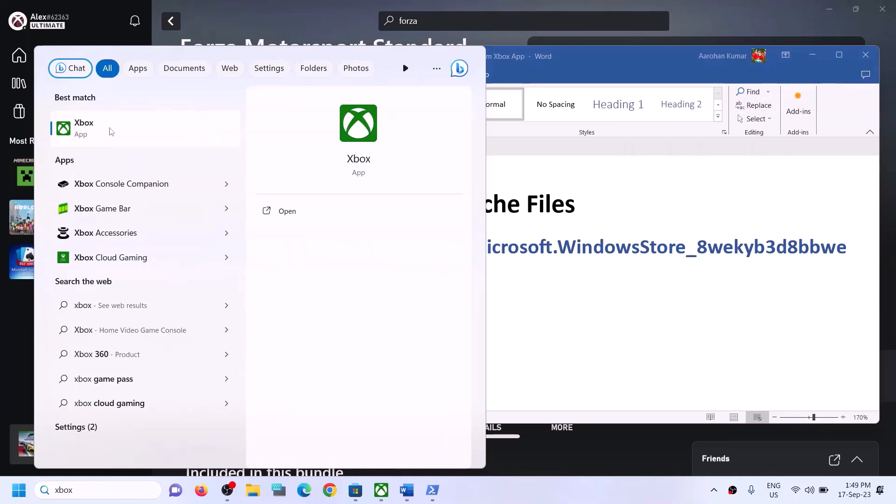
pyautogui.rightClick(111, 132)
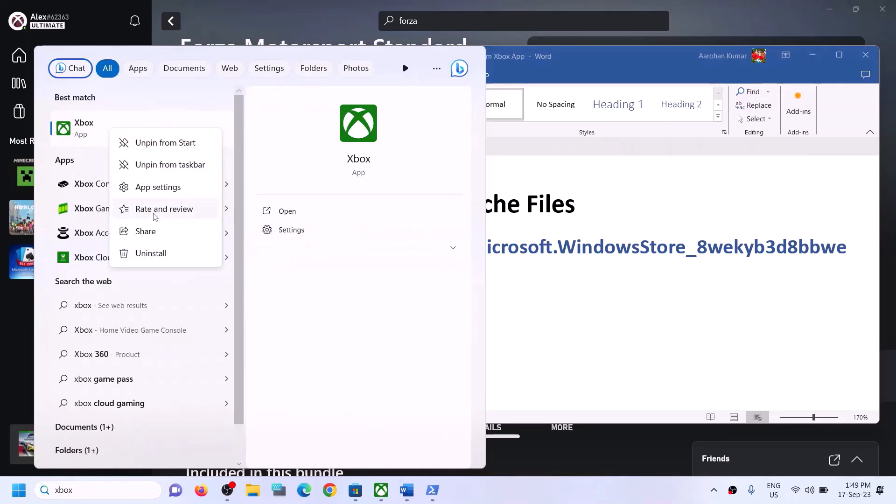
pyautogui.press('Escape')
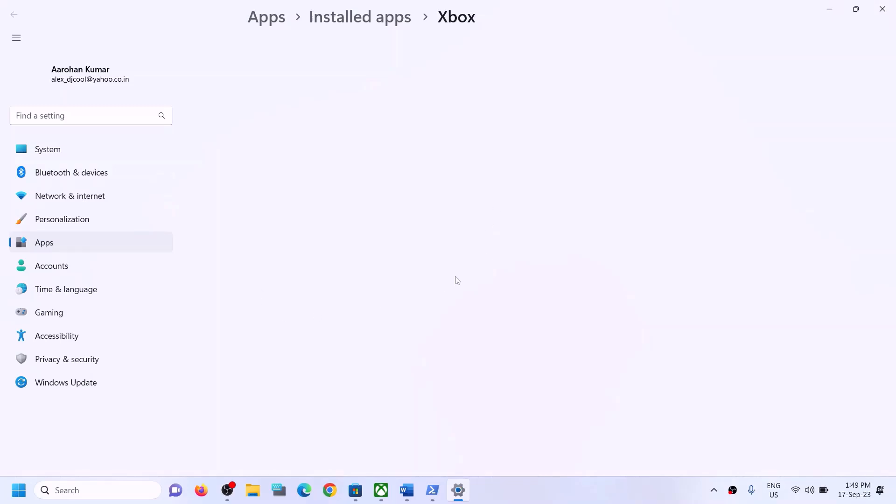
# Step: Repair the Xbox app, and also reset it, confirming the deletion of its data
pyautogui.scroll(-6, 400, 270)
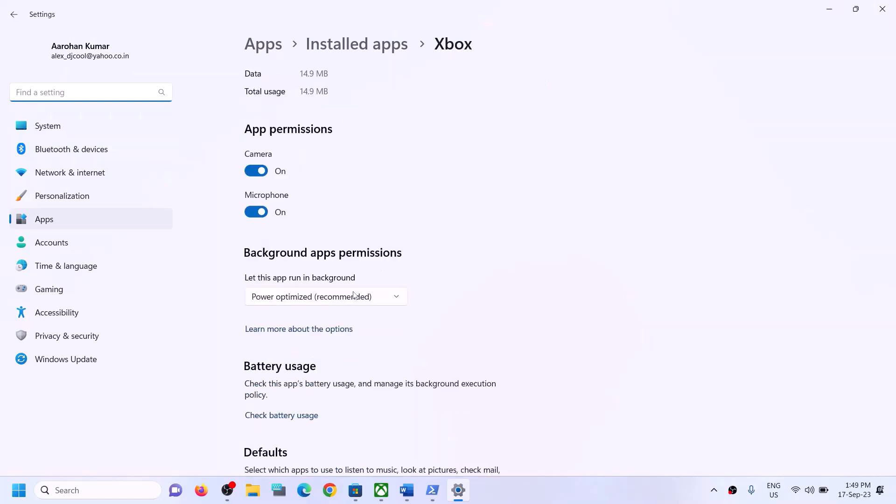
pyautogui.scroll(-10, 421, 315)
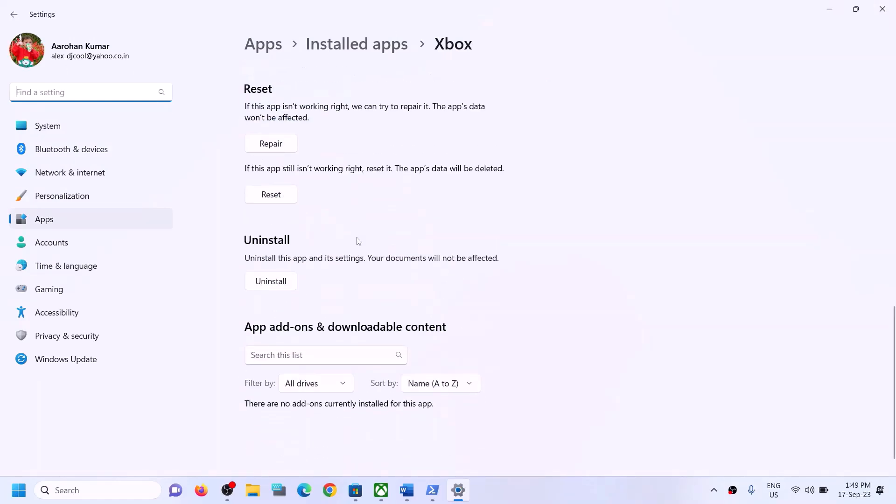
pyautogui.scroll(3, 355, 245)
pyautogui.click(276, 272)
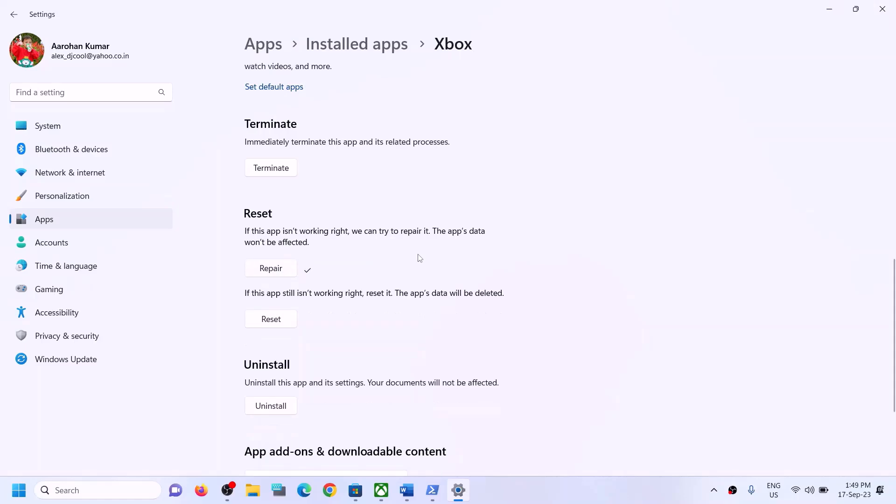
pyautogui.click(273, 326)
pyautogui.click(324, 288)
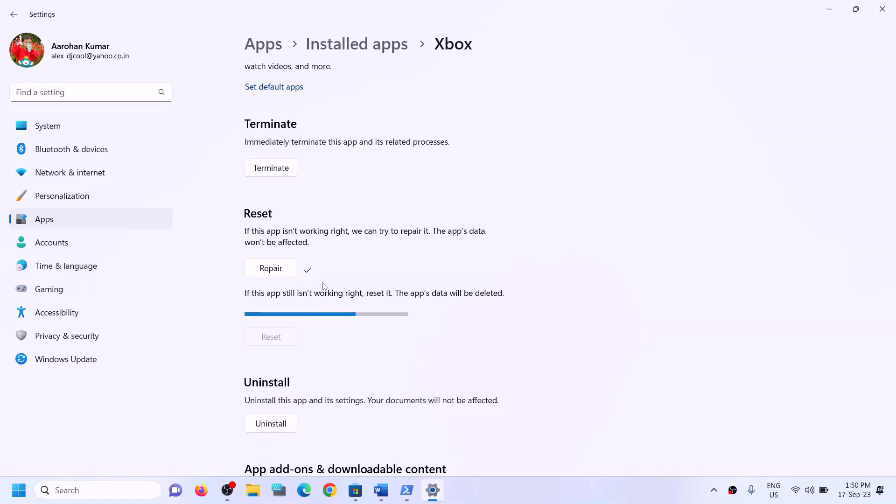
# Step: Search Windows for store and open the app settings of Microsoft Store
pyautogui.click(107, 493)
pyautogui.write('st')
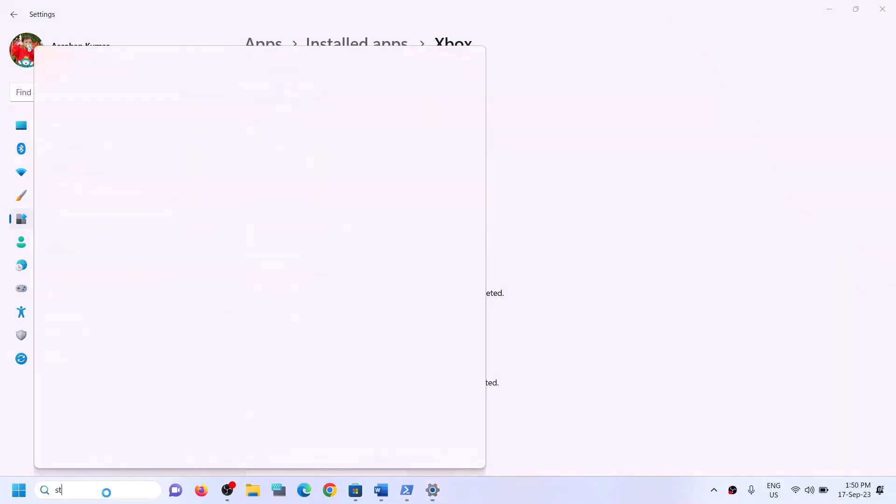
pyautogui.write('ore')
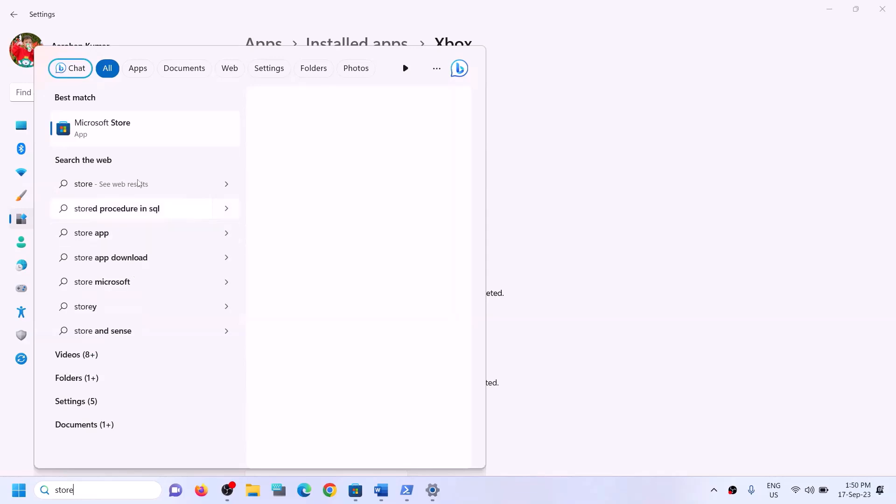
pyautogui.rightClick(137, 142)
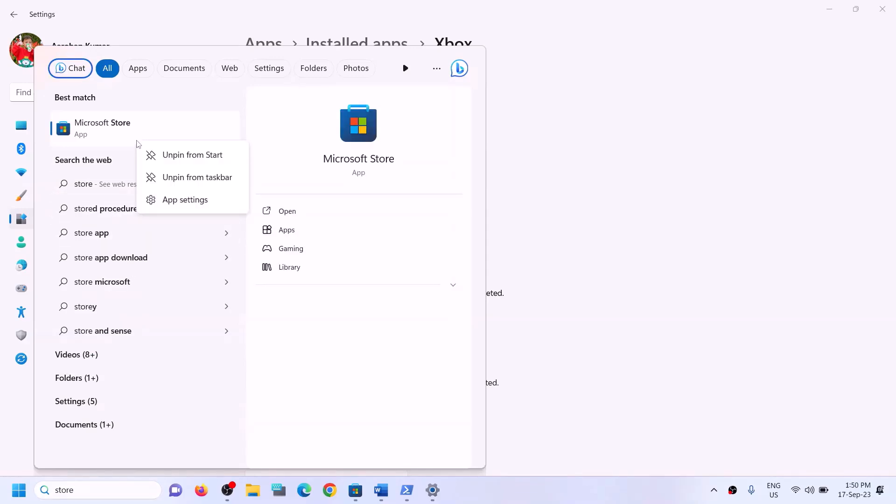
pyautogui.click(169, 199)
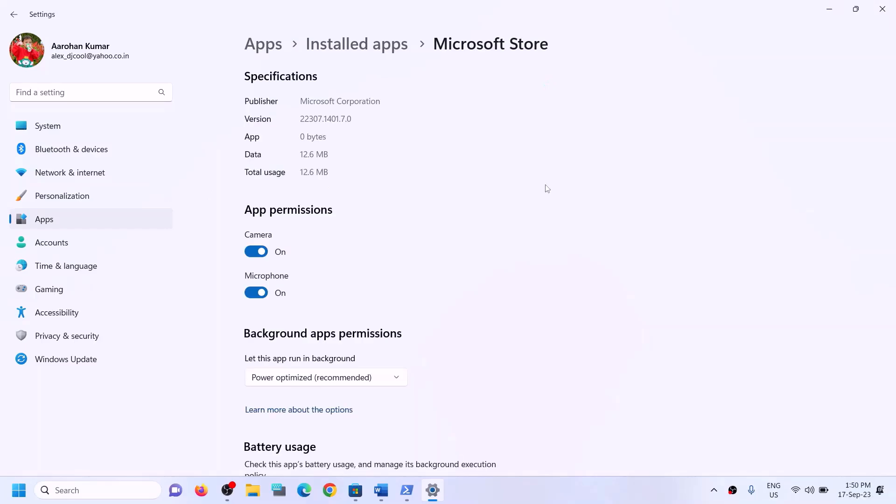
# Step: Repair Microsoft Store, and also reset it, confirming the deletion of its data
pyautogui.scroll(-10, 469, 298)
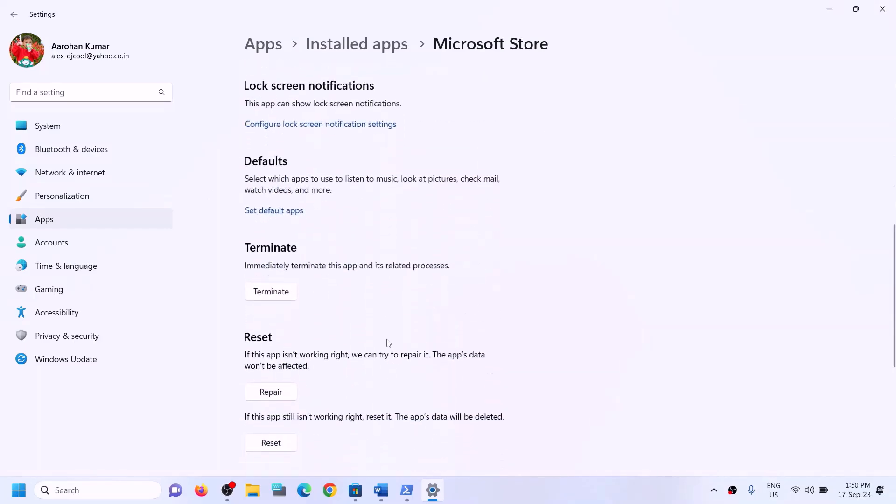
pyautogui.click(274, 284)
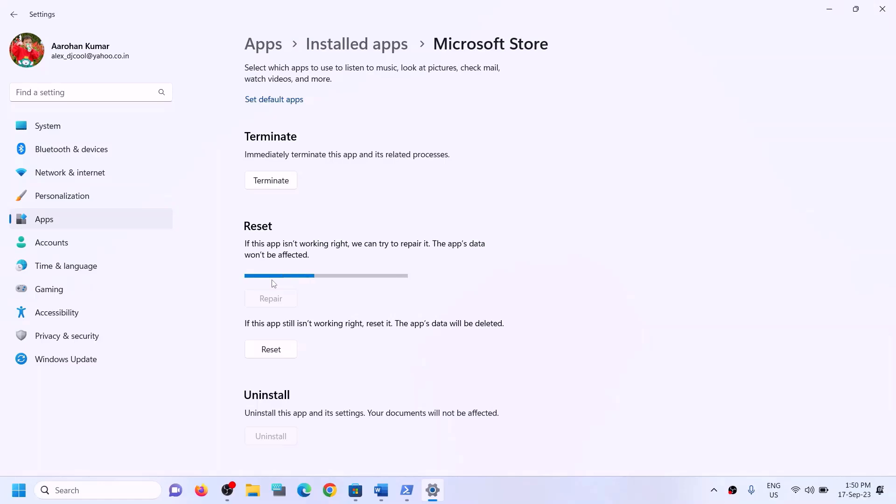
pyautogui.click(281, 336)
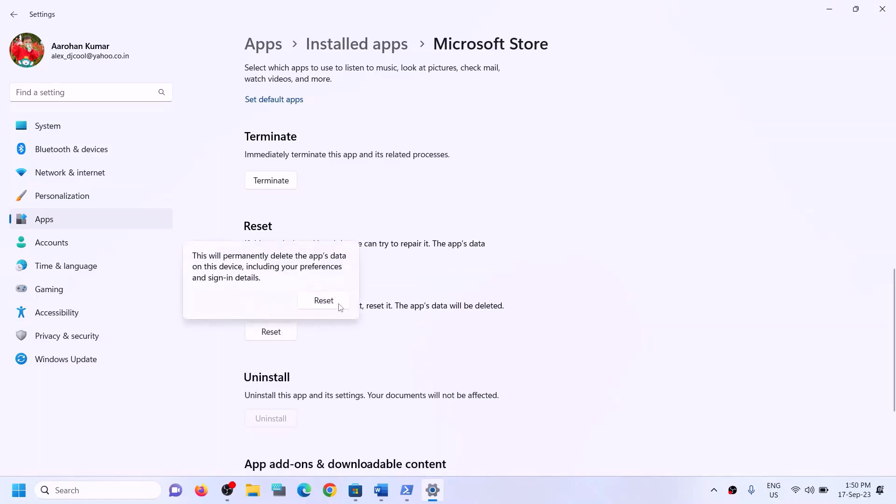
pyautogui.click(338, 304)
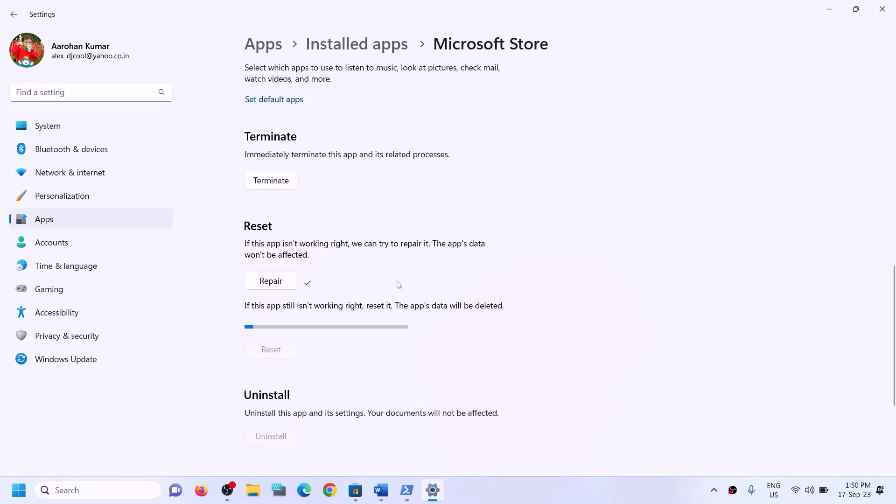
# Step: Switch to the Word document and highlight the Step 6 text Update Xbox App/Store from store library
pyautogui.click(389, 492)
pyautogui.scroll(-2, 279, 322)
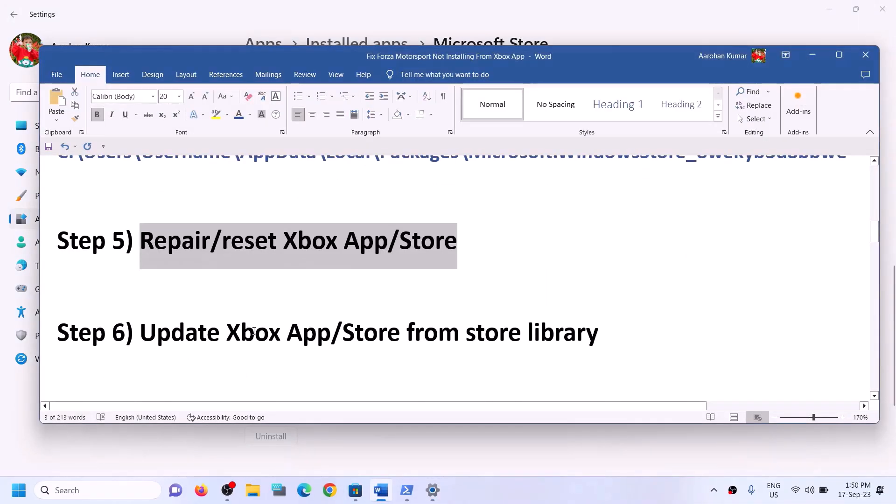
pyautogui.moveTo(157, 333); pyautogui.dragTo(584, 334)
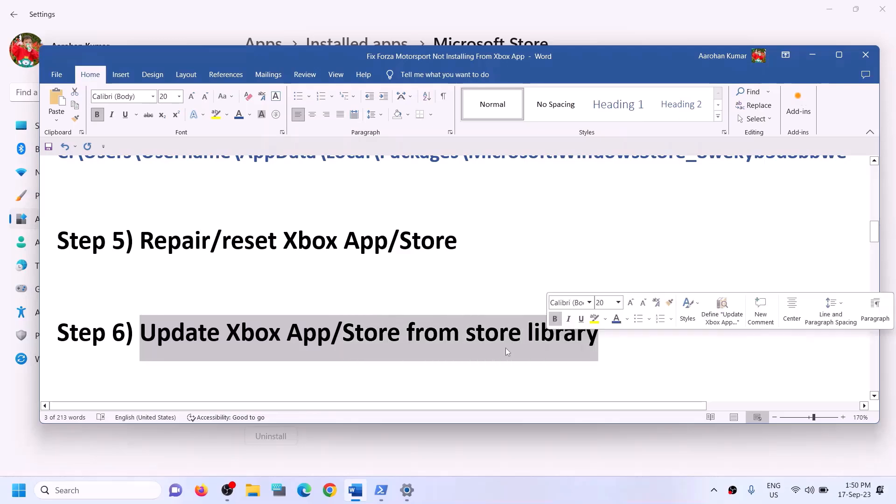
# Step: Search Windows for store and open Microsoft Store
pyautogui.click(107, 490)
pyautogui.write('stor')
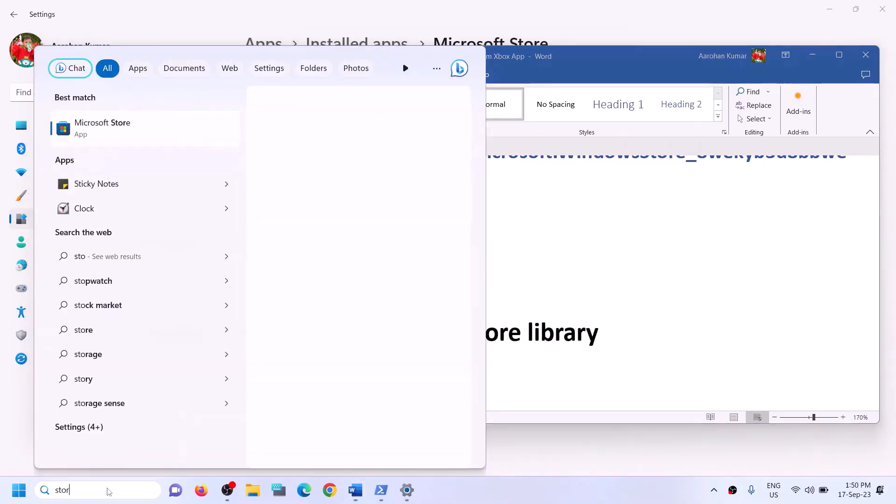
pyautogui.write('e')
pyautogui.click(110, 160)
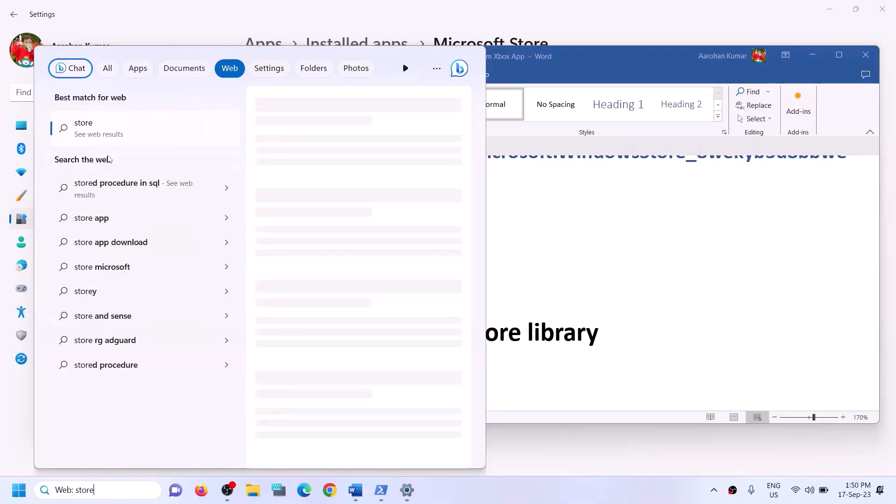
pyautogui.click(85, 487)
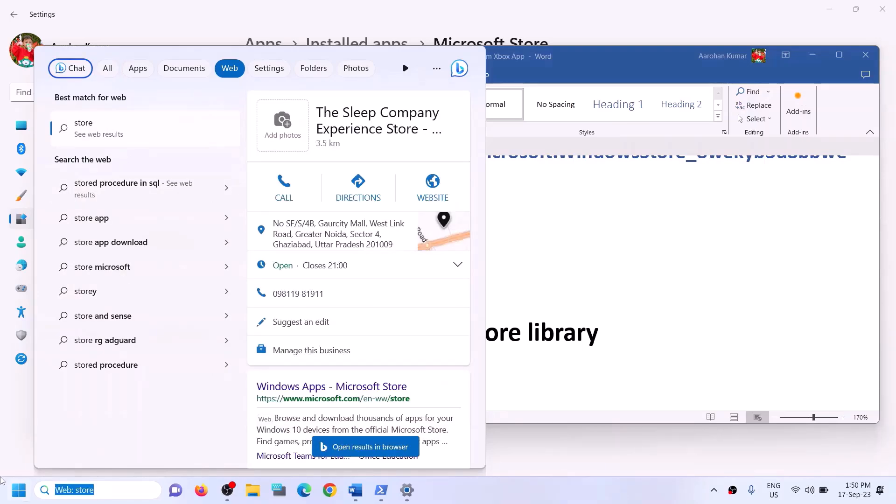
pyautogui.write('store')
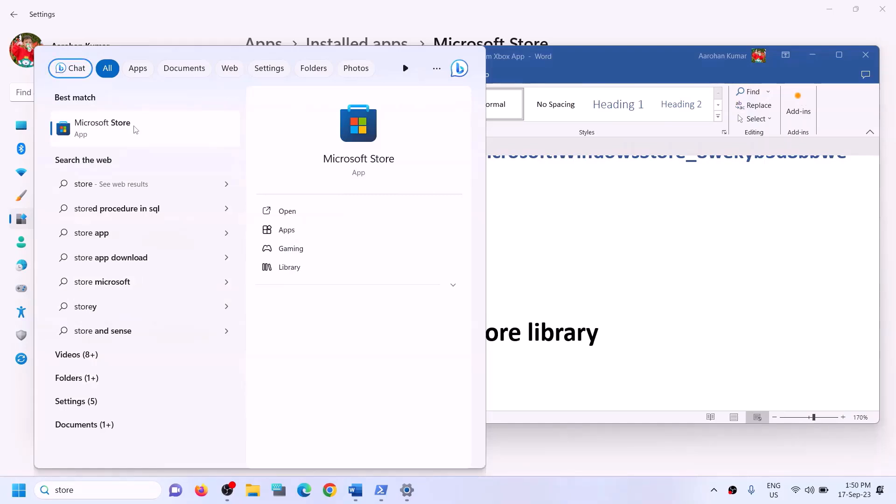
pyautogui.click(345, 140)
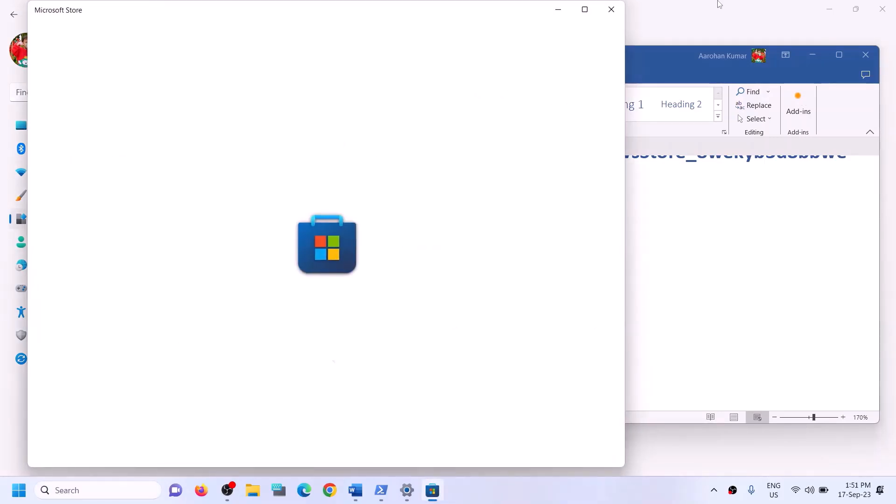
# Step: View the Microsoft Store library in a maximized window, and close the Store
pyautogui.click(584, 10)
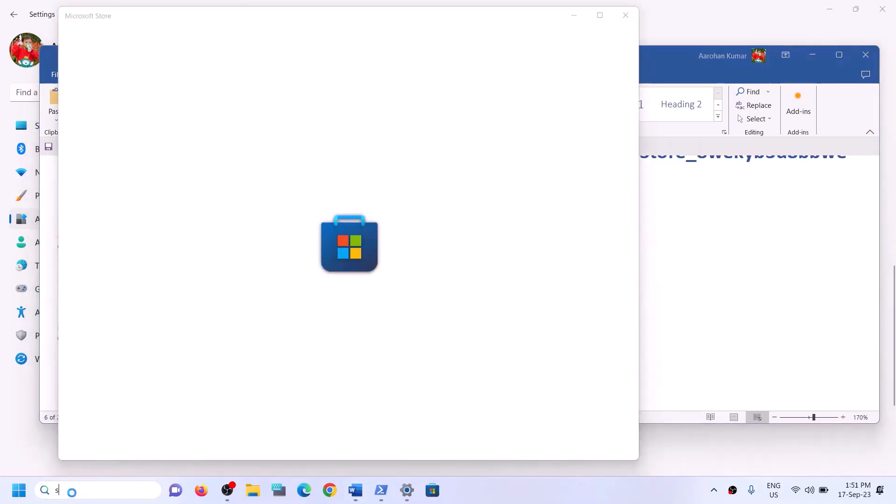
pyautogui.write('team')
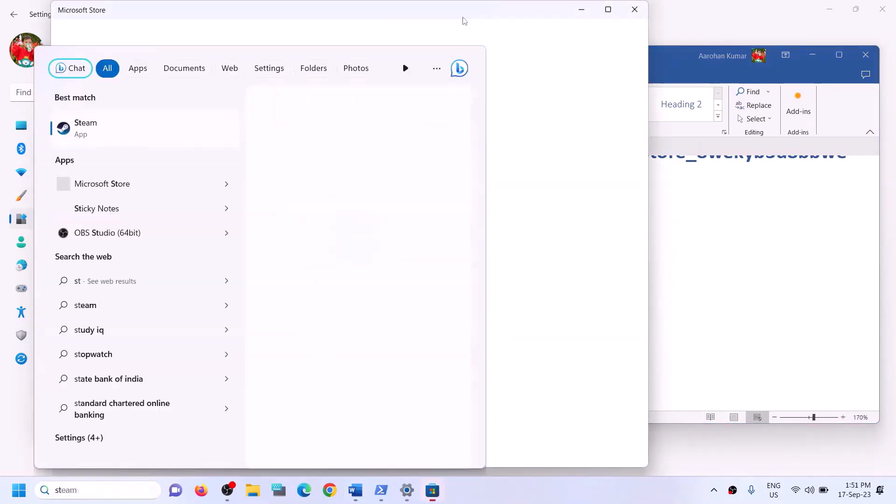
pyautogui.click(465, 21)
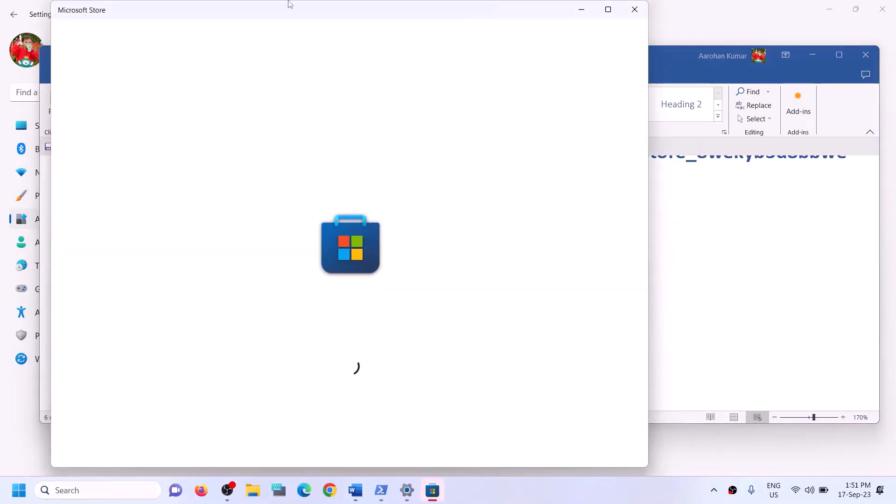
pyautogui.click(607, 10)
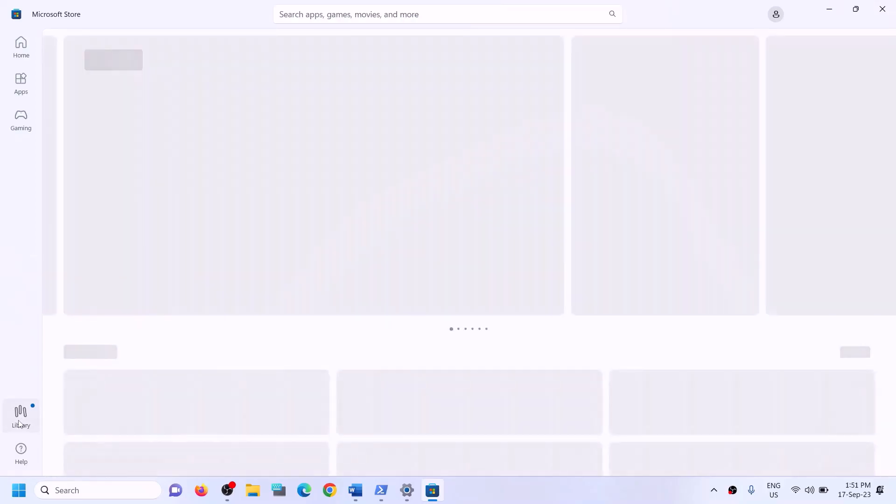
pyautogui.click(21, 415)
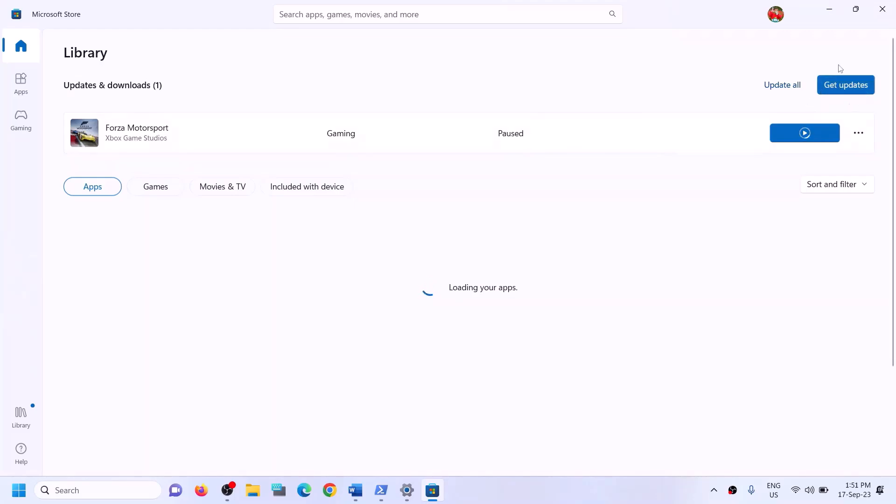
pyautogui.click(881, 13)
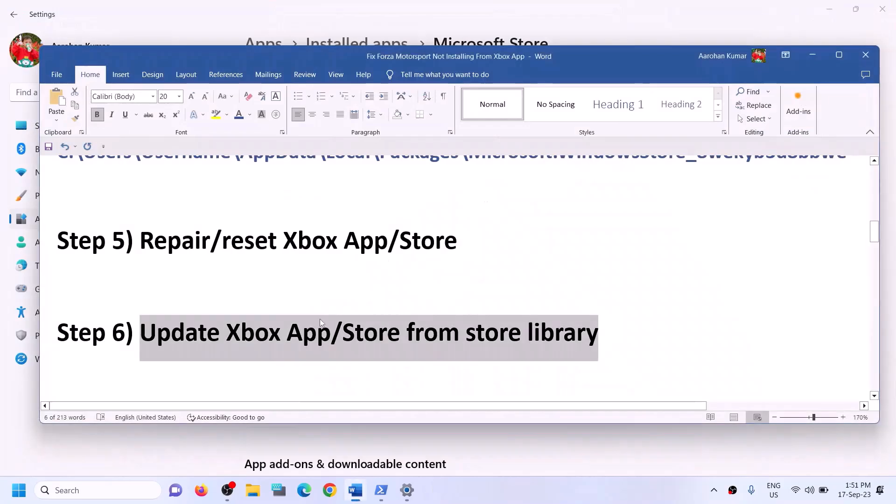
# Step: Highlight the words Xbox identity provider and Gaming services in the Step 7 heading of the Word document
pyautogui.scroll(-2, 321, 322)
pyautogui.scroll(1, 317, 322)
pyautogui.scroll(-1, 316, 322)
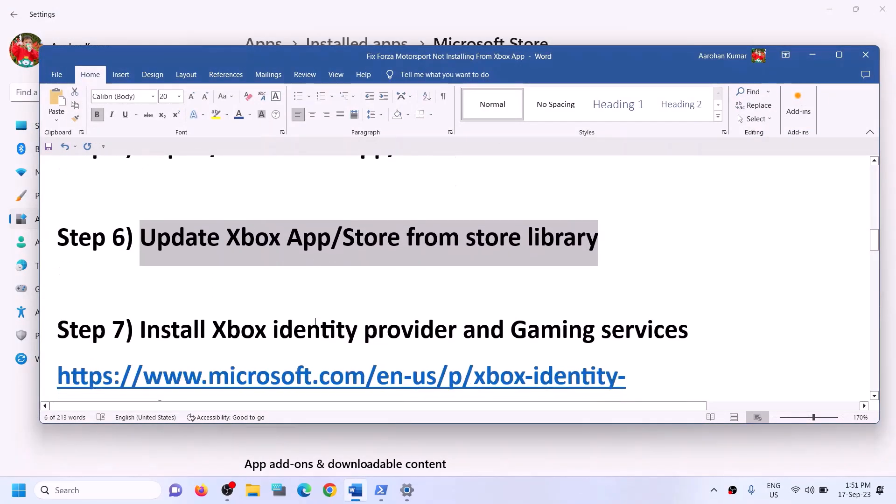
pyautogui.scroll(-1, 316, 322)
pyautogui.moveTo(213, 282); pyautogui.dragTo(689, 282)
pyautogui.scroll(-1, 676, 296)
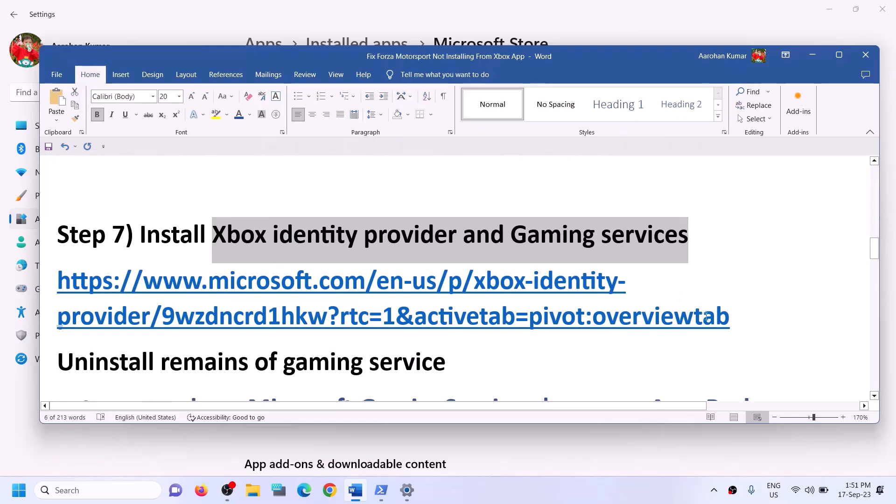
# Step: Copy the Xbox Identity Provider link under Step 7 and open it in Chrome
pyautogui.tripleClick(742, 315)
pyautogui.hotkey('ctrl', 'c')
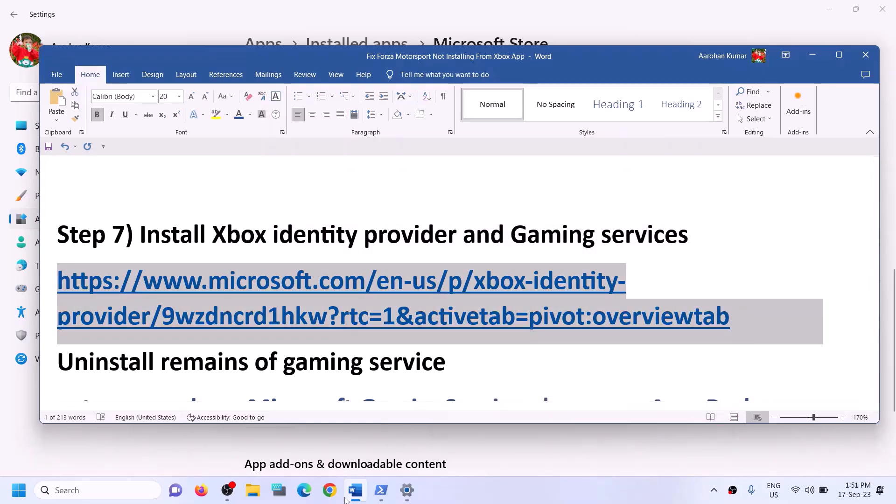
pyautogui.click(329, 490)
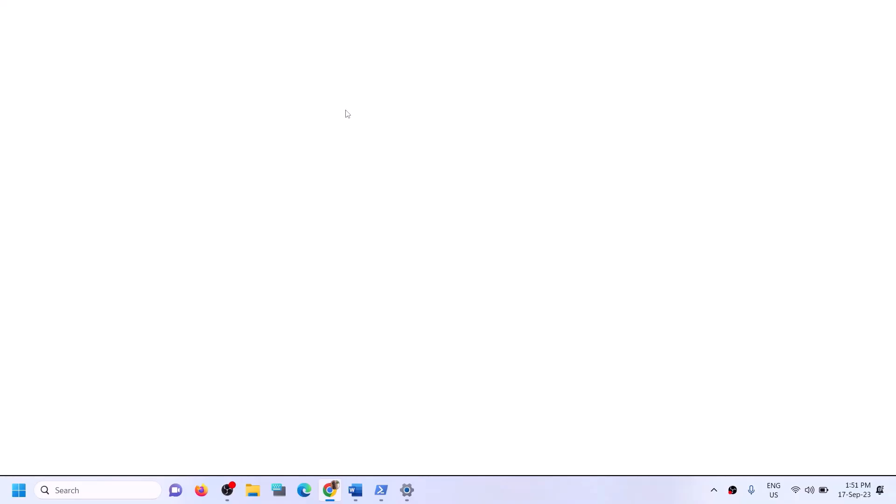
pyautogui.hotkey('ctrl', 'v')
pyautogui.press('Return')
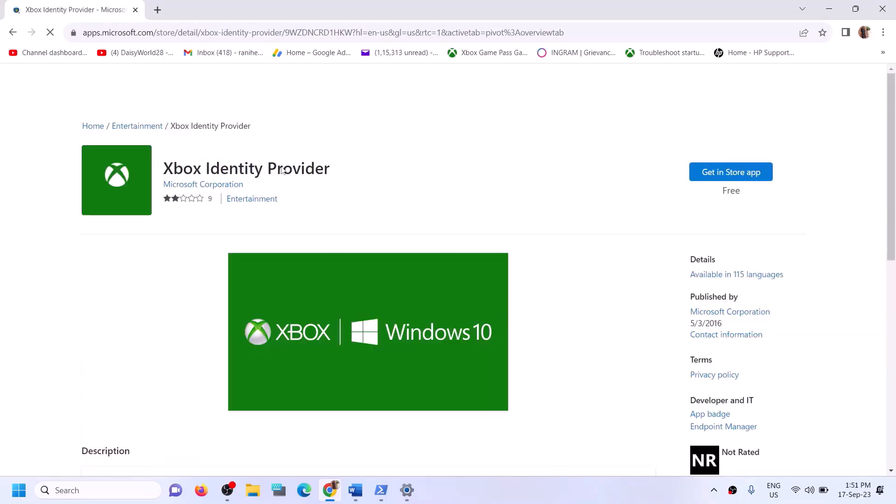
# Step: Open the Xbox Identity Provider listing in the Store app from its web page, and close the Store window
pyautogui.moveTo(183, 174); pyautogui.dragTo(294, 180)
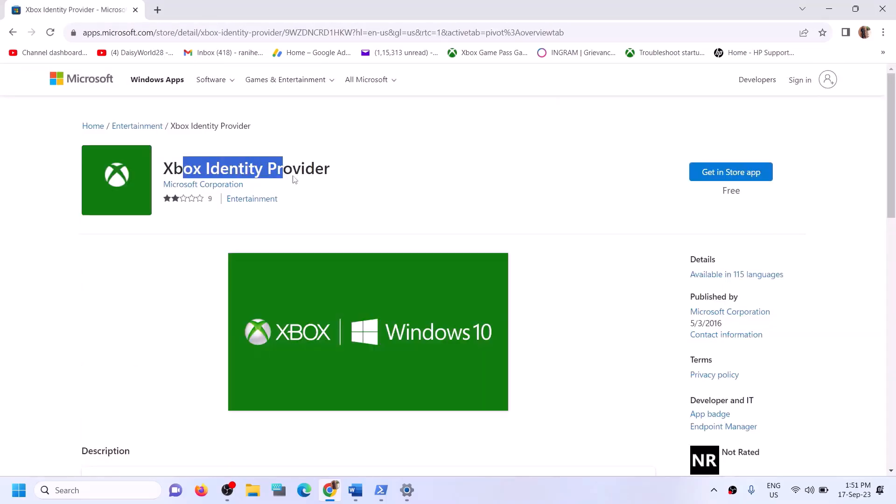
pyautogui.click(715, 172)
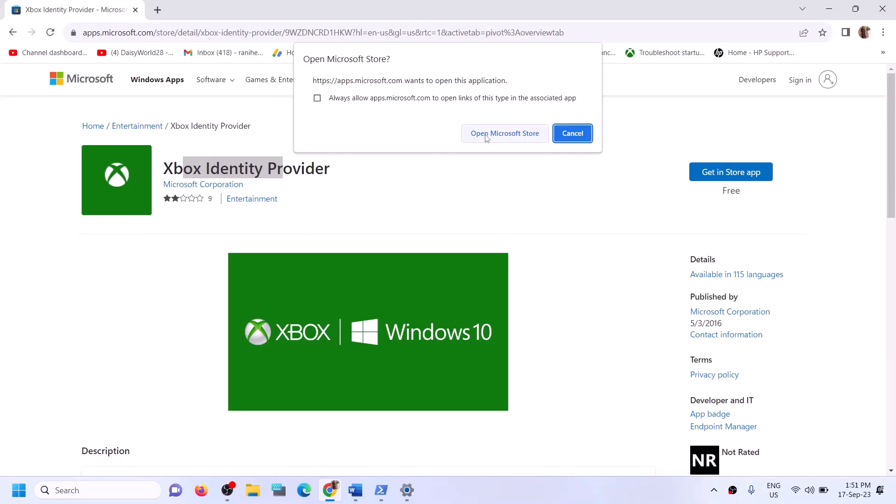
pyautogui.click(487, 136)
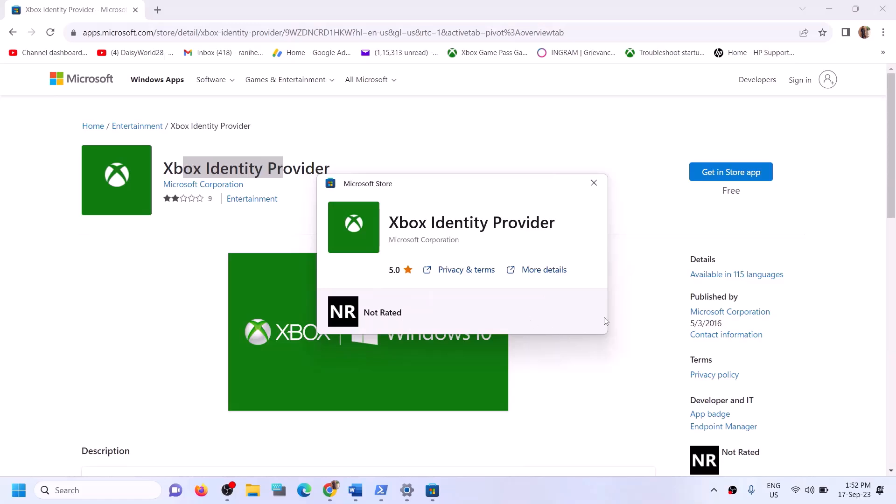
pyautogui.click(595, 183)
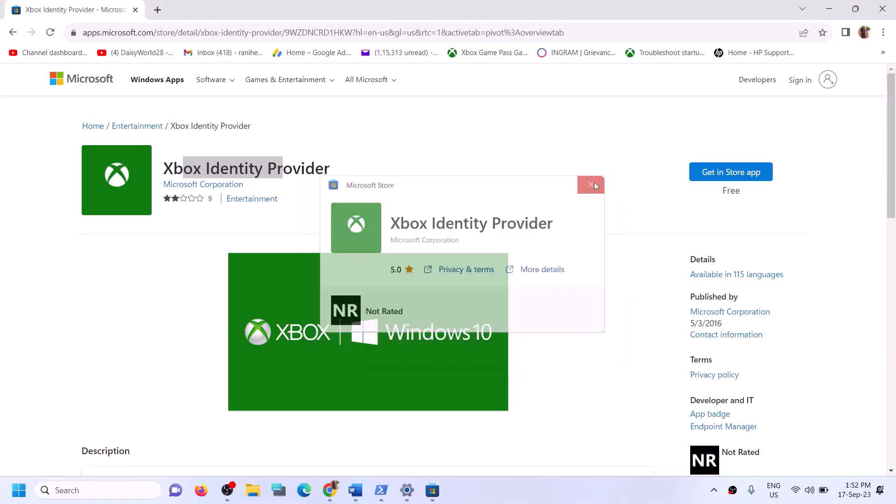
# Step: Copy the command get-appxpackage Microsoft.GamingServices | remove-AppxPackage -allusers from the Word document
pyautogui.click(363, 499)
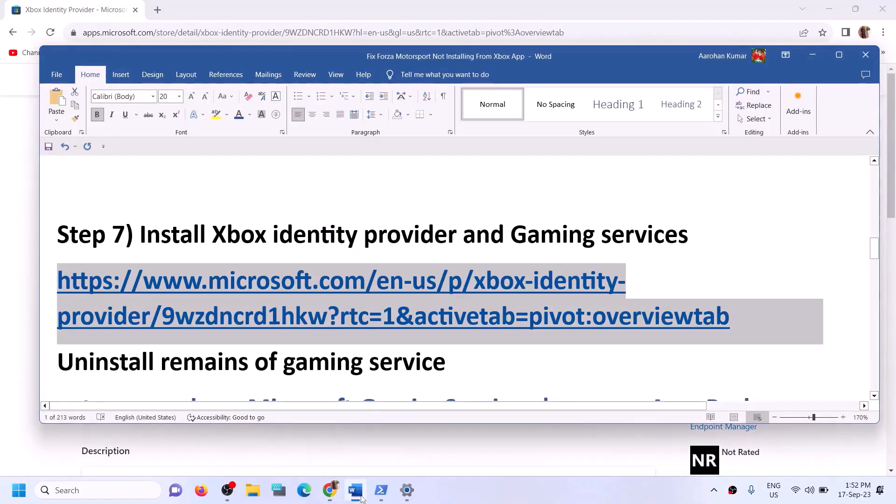
pyautogui.scroll(-3, 344, 374)
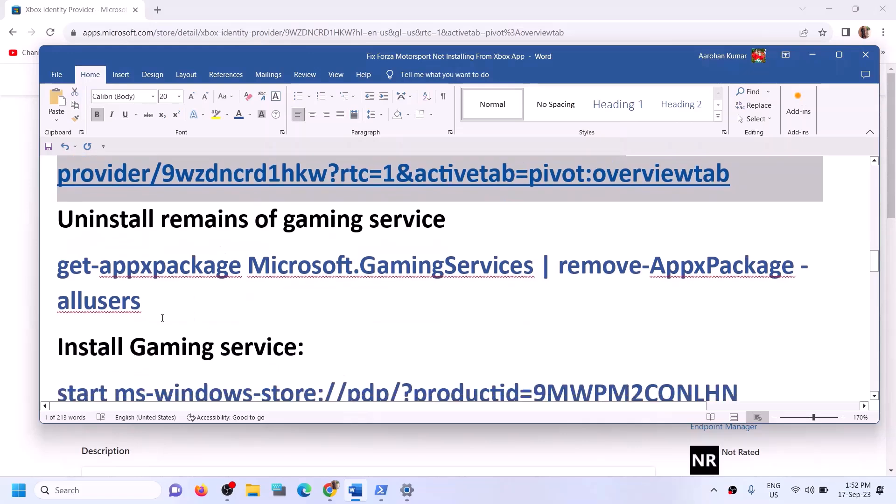
pyautogui.moveTo(174, 297); pyautogui.dragTo(61, 272)
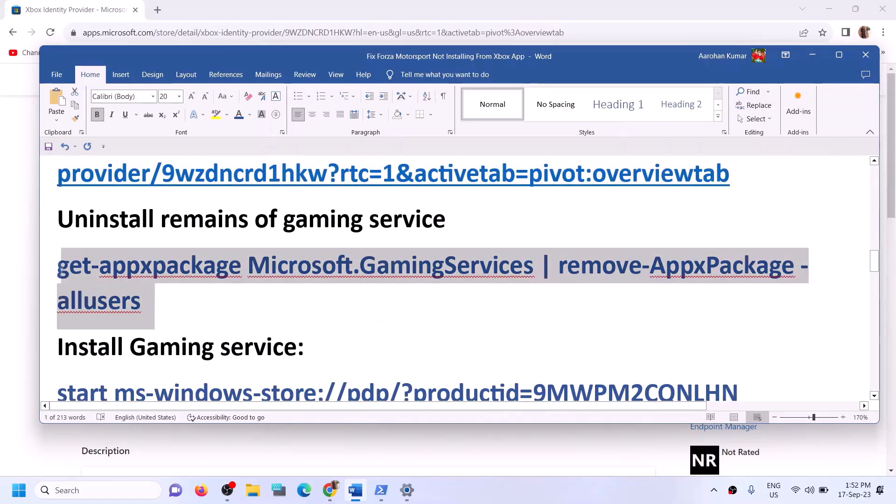
pyautogui.rightClick(78, 287)
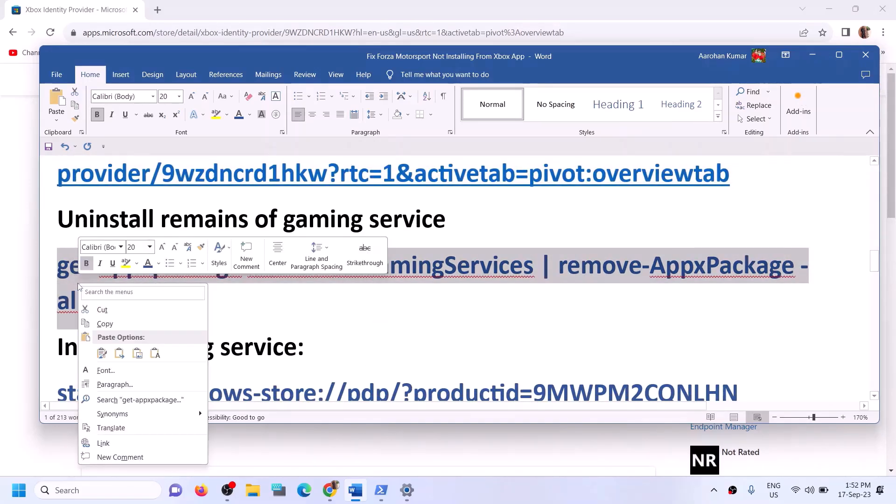
pyautogui.click(105, 322)
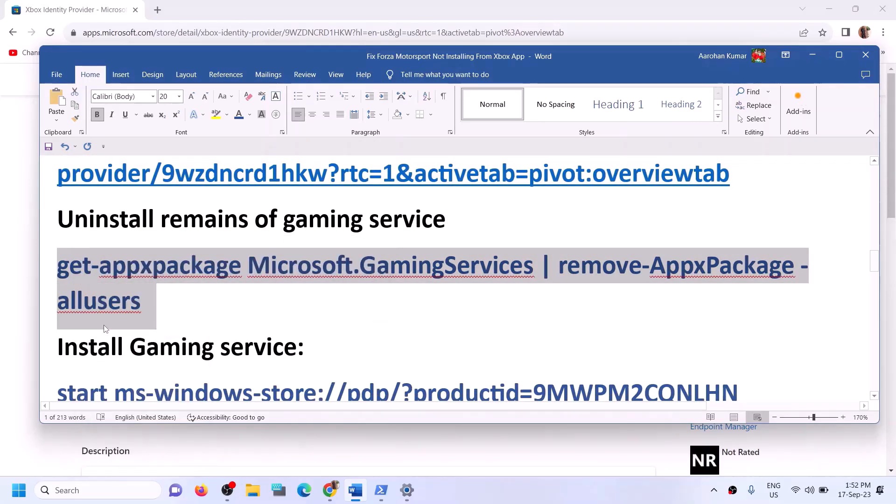
# Step: Search Windows for powershell and run Windows PowerShell as administrator
pyautogui.click(125, 488)
pyautogui.write('powe')
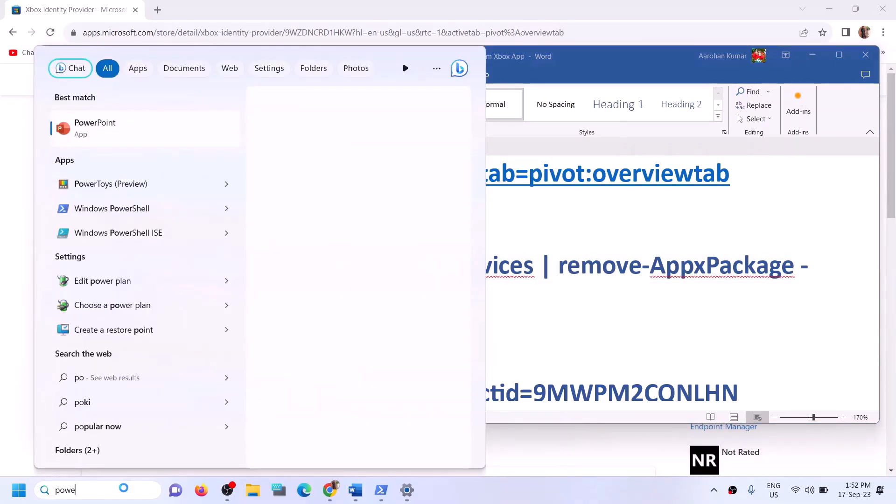
pyautogui.write('rshell')
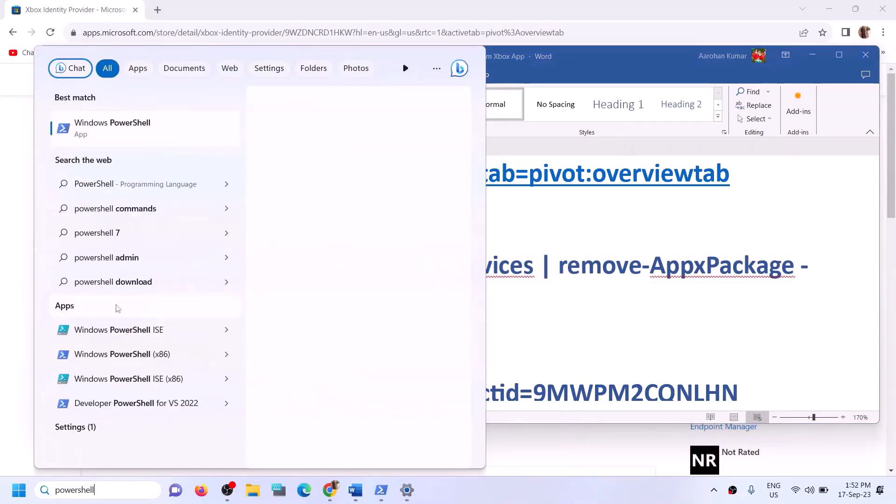
pyautogui.rightClick(229, 143)
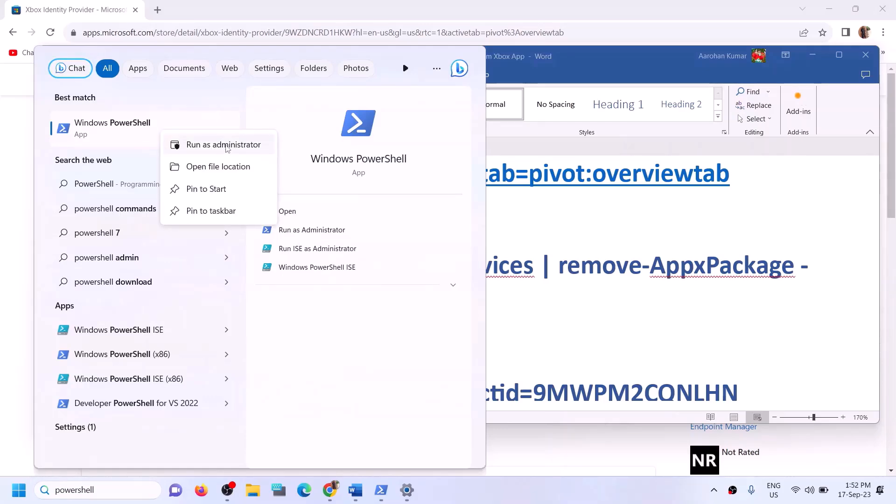
pyautogui.click(228, 148)
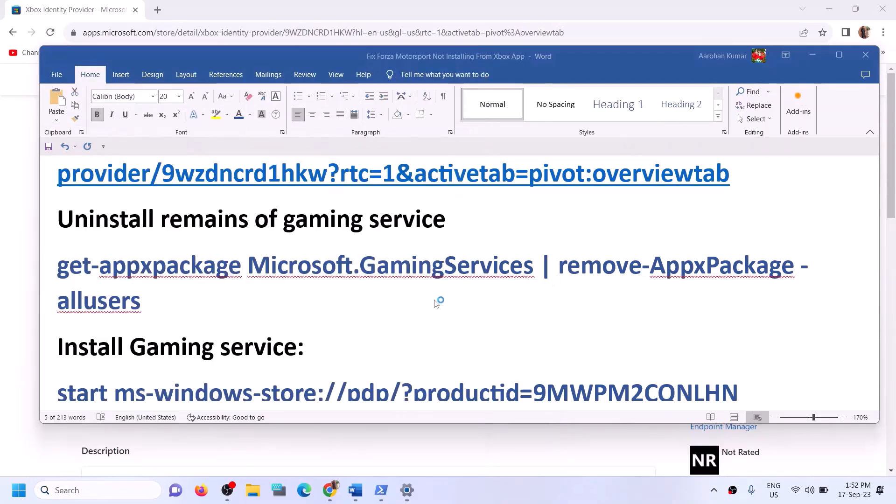
# Step: Run the copied command get-appxpackage Microsoft.GamingServices | remove-AppxPackage -allusers in the administrator PowerShell window
pyautogui.click(371, 335)
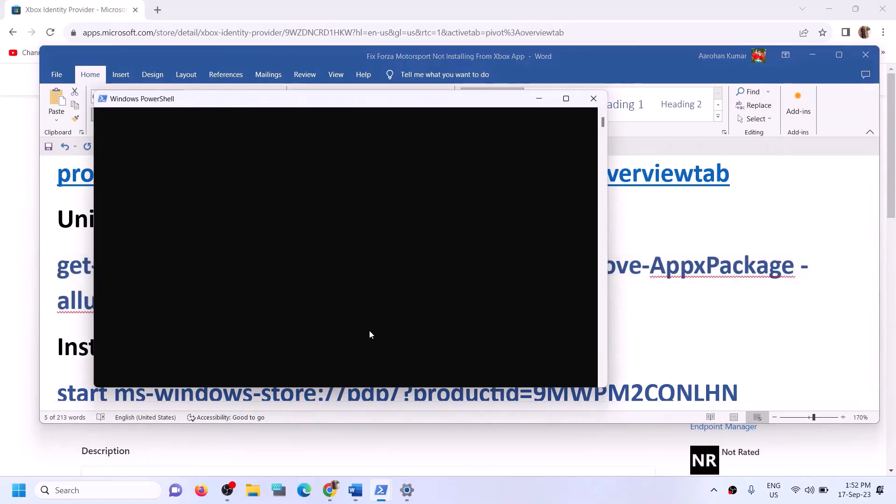
pyautogui.hotkey('ctrl', 'v')
pyautogui.press('Return')
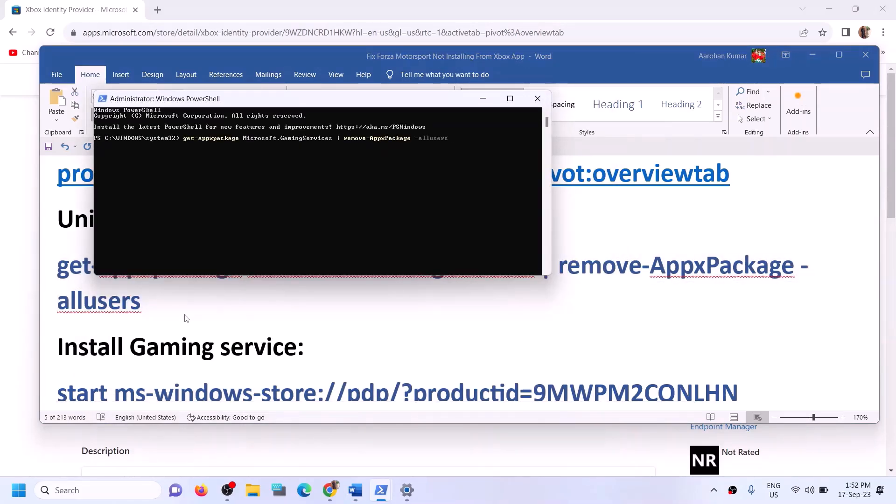
# Step: Copy the command start ms-windows-store://pdp/?productid=9MWPM2CQNLHN from the Word document and run it in PowerShell
pyautogui.hotkey('alt', 'Tab')
pyautogui.scroll(-2, 238, 318)
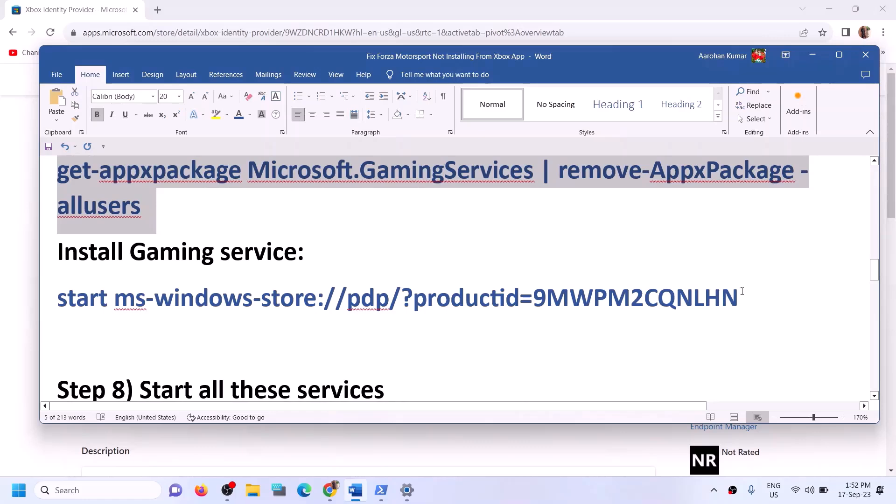
pyautogui.moveTo(742, 292); pyautogui.dragTo(59, 303)
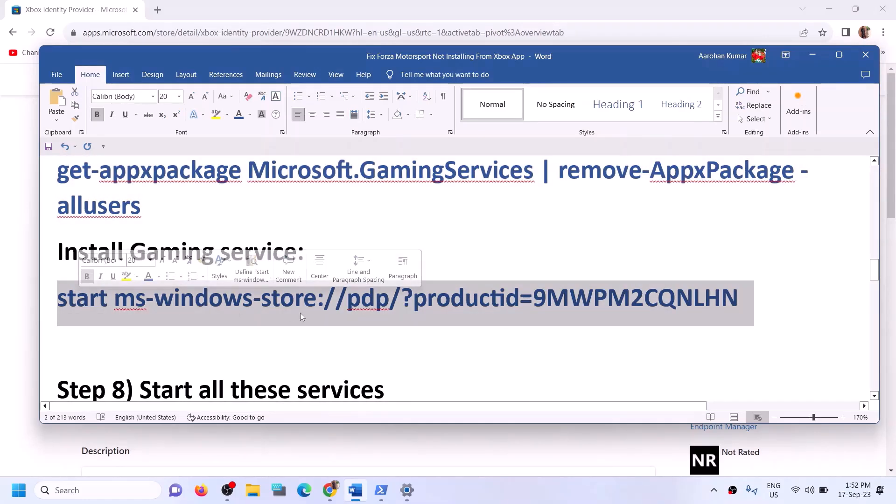
pyautogui.hotkey('alt', 'Tab')
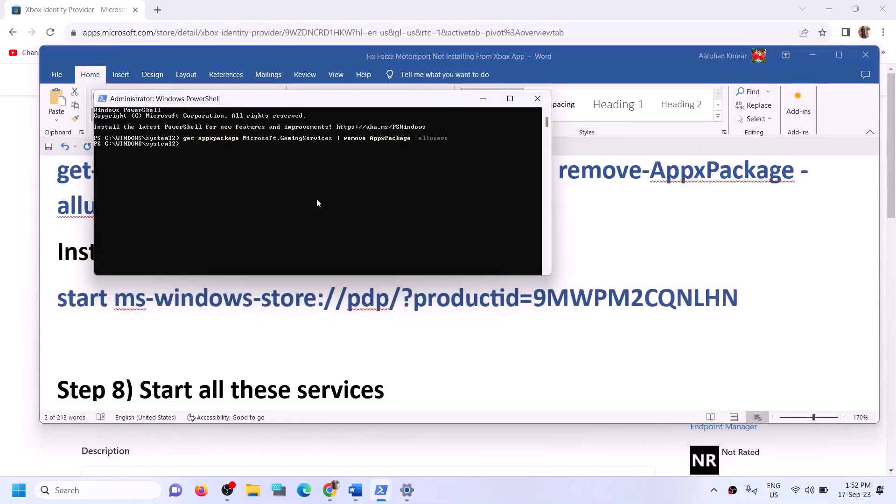
pyautogui.rightClick(316, 203)
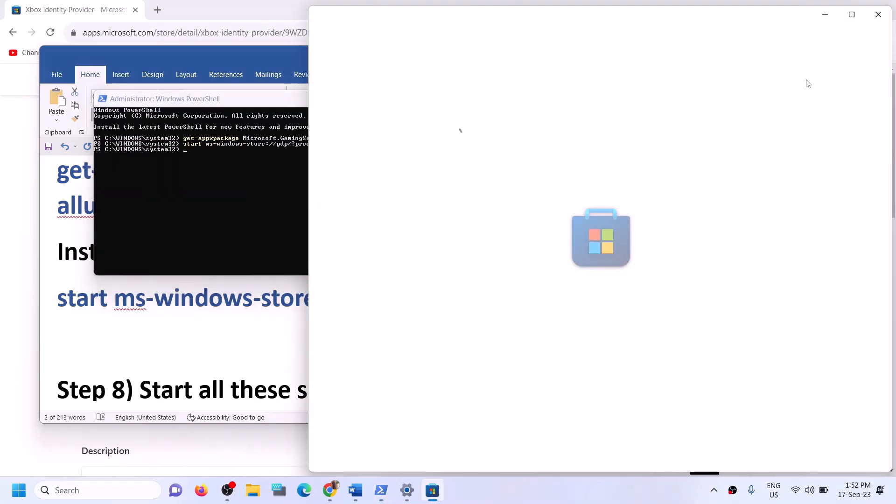
# Step: Maximize the Microsoft Store window and install Gaming Services from its listing
pyautogui.click(853, 15)
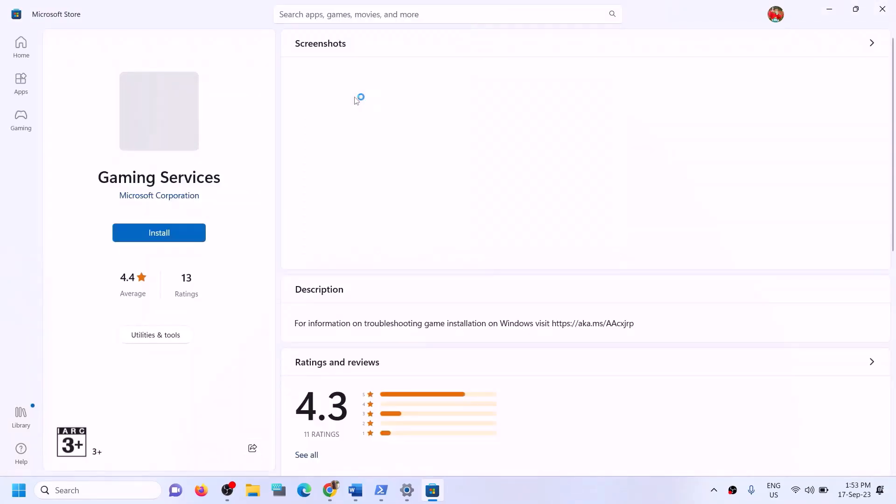
pyautogui.click(171, 238)
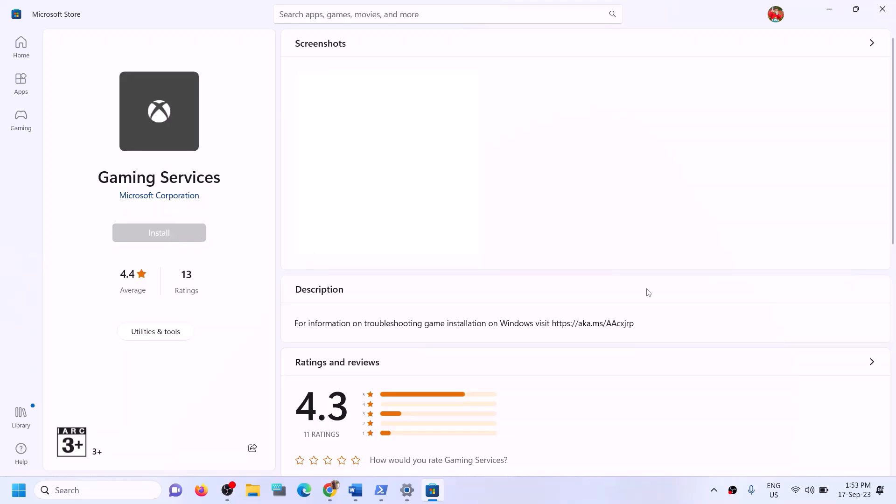
pyautogui.click(385, 340)
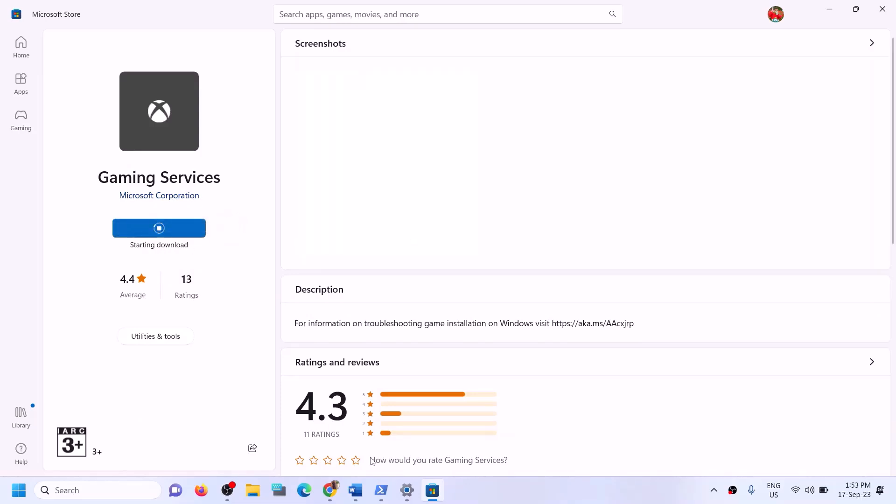
# Step: Review the services listed under Step 8 in the Word document, and open the Services app through a Windows search for services
pyautogui.click(355, 490)
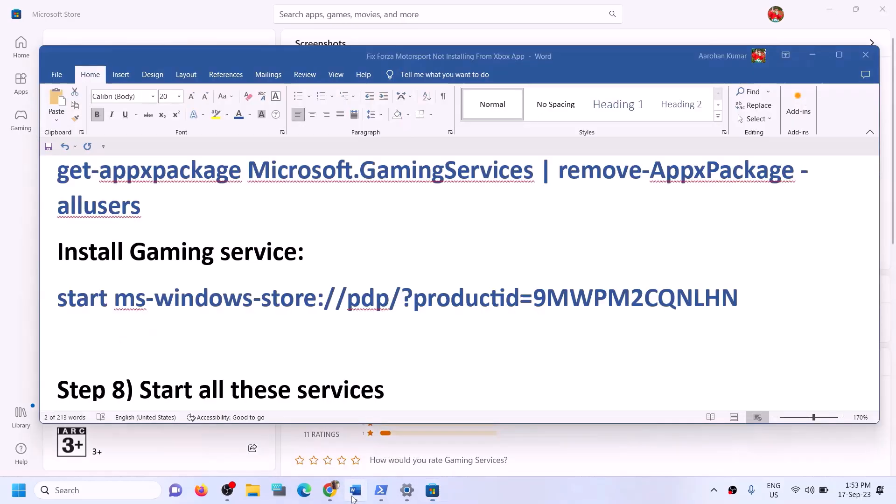
pyautogui.scroll(-5, 366, 363)
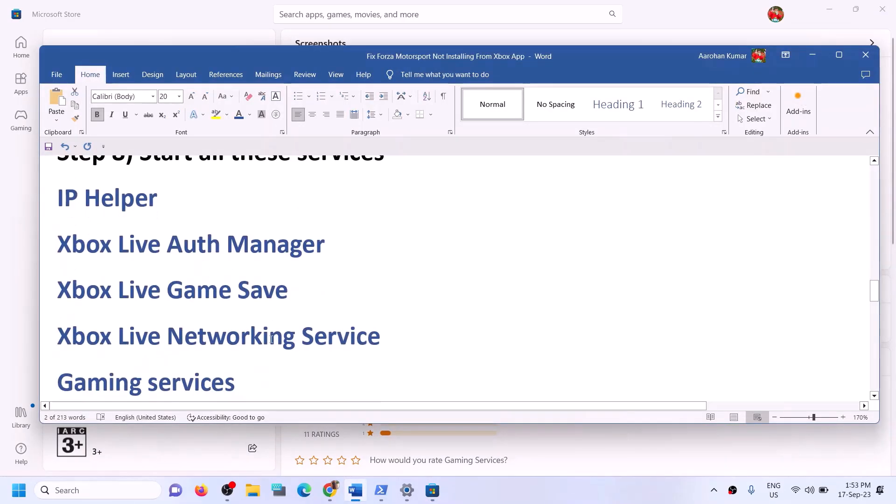
pyautogui.moveTo(131, 197); pyautogui.dragTo(460, 210)
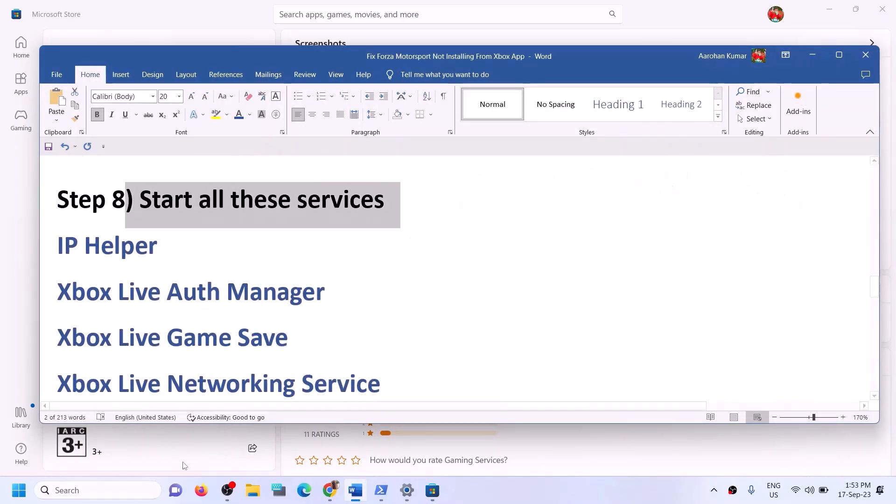
pyautogui.click(116, 493)
pyautogui.write('serv')
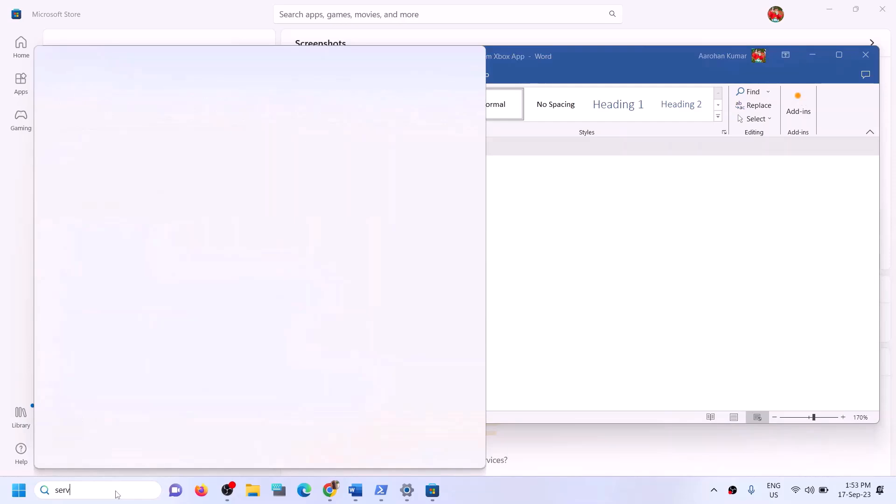
pyautogui.write('ices')
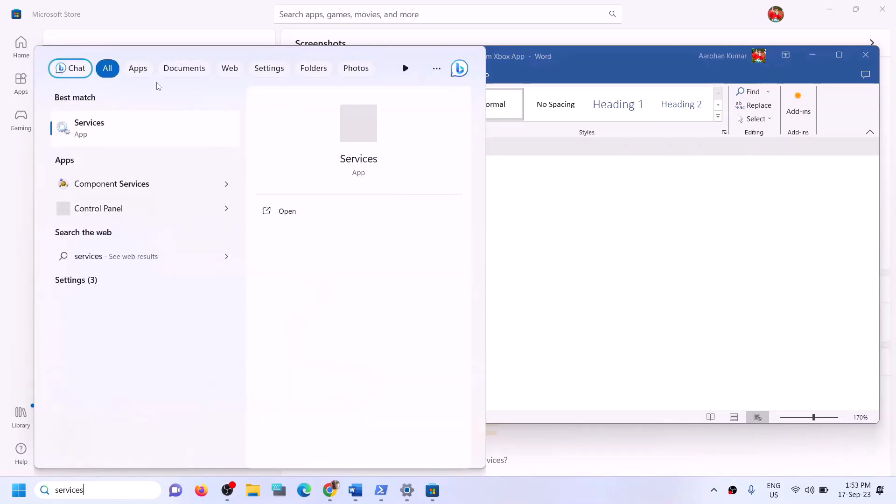
pyautogui.click(98, 128)
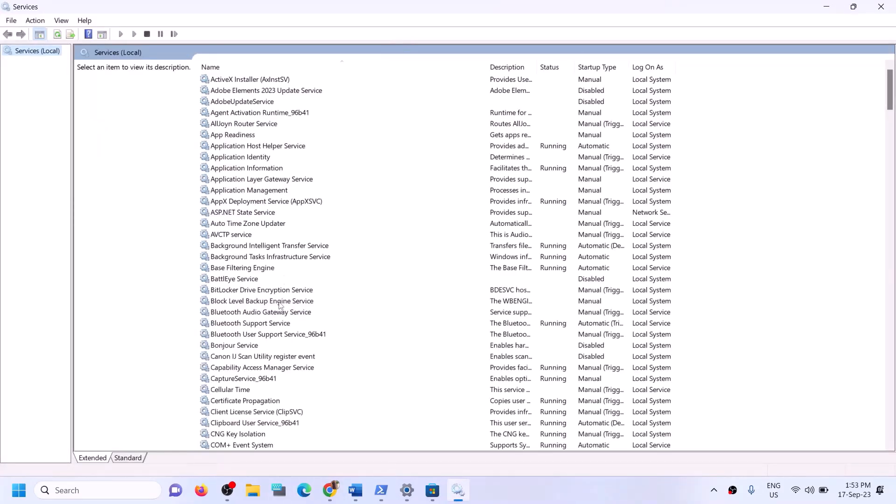
# Step: Set the IP Helper service's startup type to Automatic, apply it and close its properties
pyautogui.click(280, 302)
pyautogui.press('i')
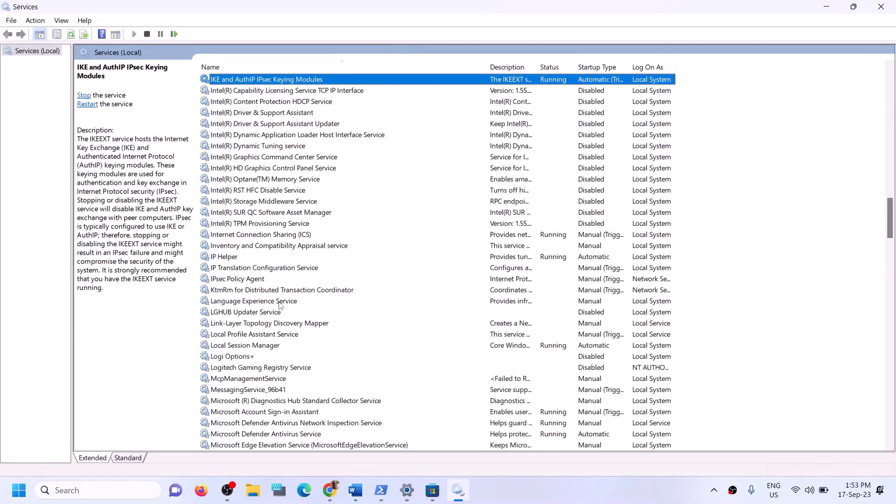
pyautogui.click(224, 261)
pyautogui.doubleClick(237, 257)
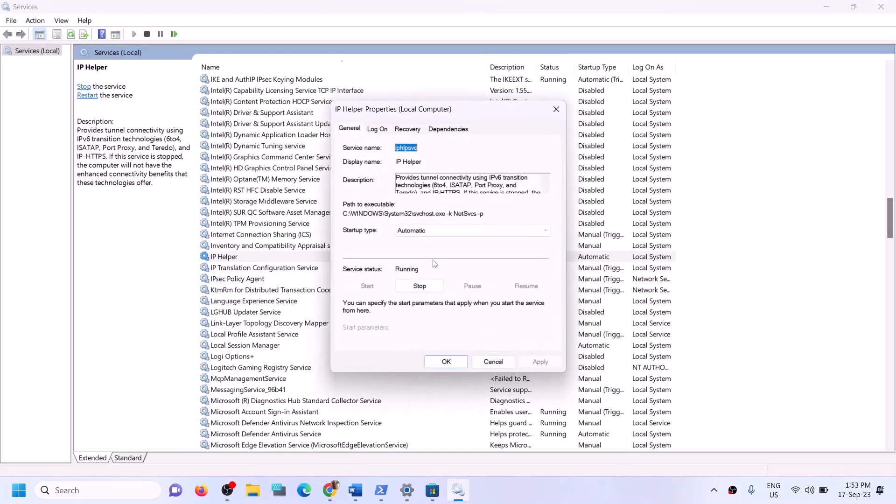
pyautogui.click(431, 231)
pyautogui.click(419, 254)
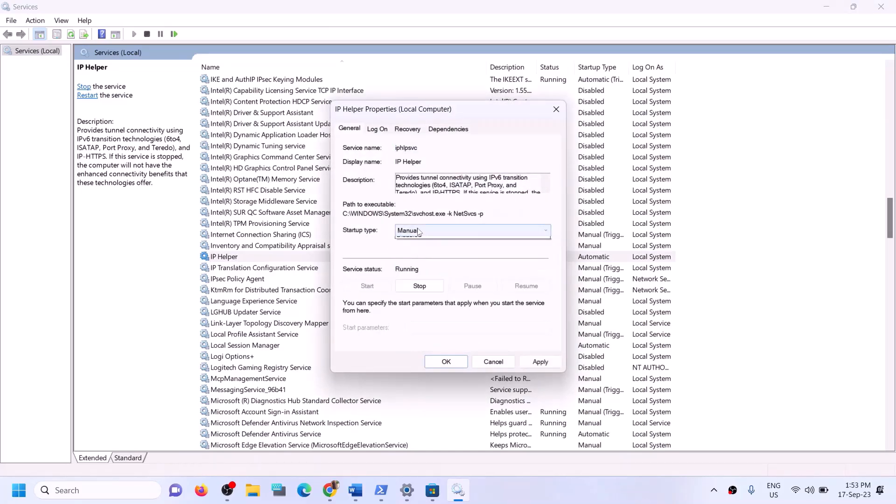
pyautogui.click(472, 231)
pyautogui.click(466, 247)
pyautogui.click(532, 360)
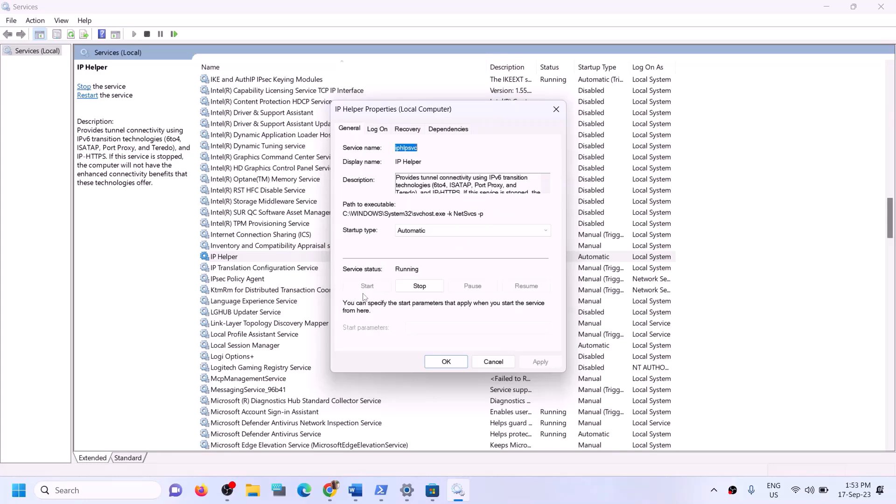
pyautogui.click(439, 359)
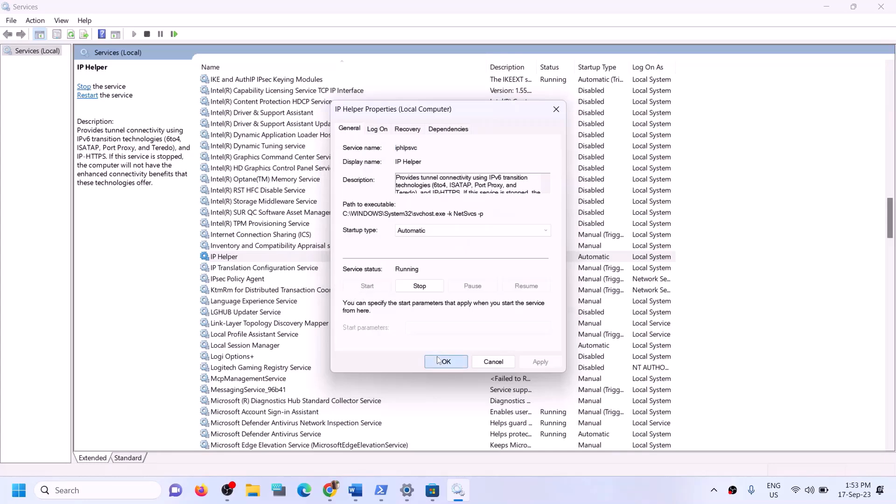
# Step: Set the Xbox Accessory Management Service's startup type to Automatic, apply it and close its properties
pyautogui.click(299, 359)
pyautogui.press('x')
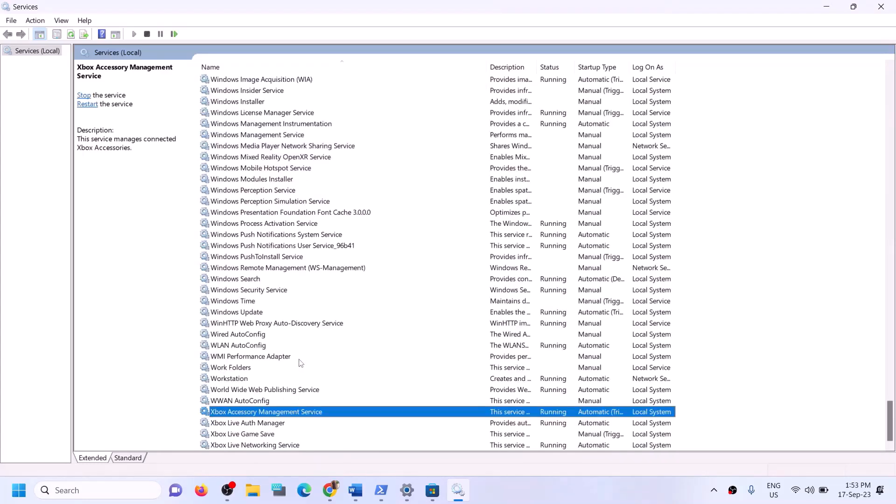
pyautogui.doubleClick(307, 413)
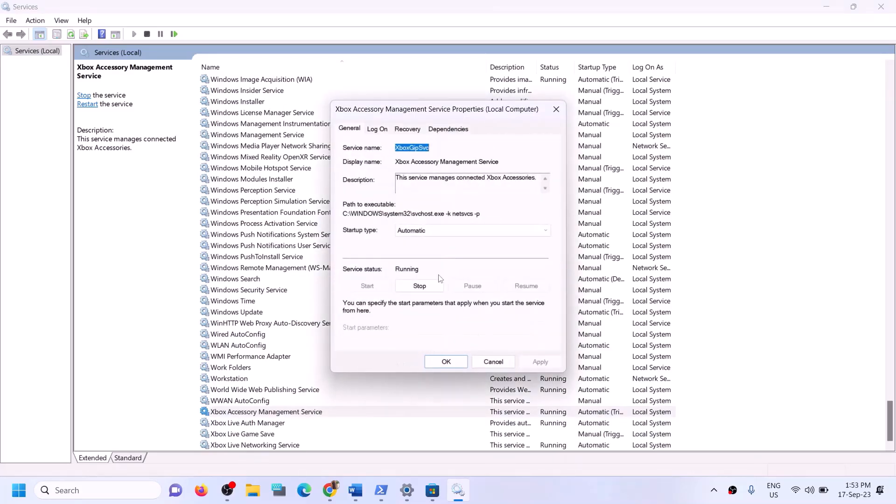
pyautogui.click(447, 233)
pyautogui.click(446, 240)
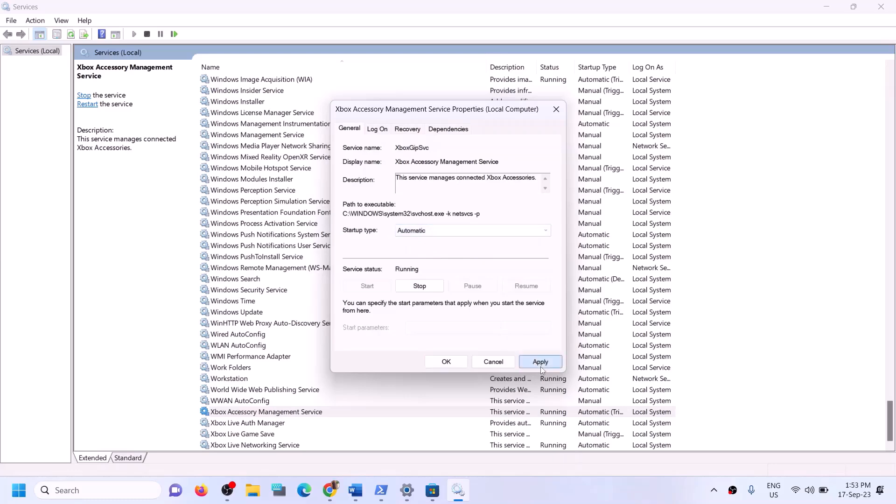
pyautogui.click(540, 361)
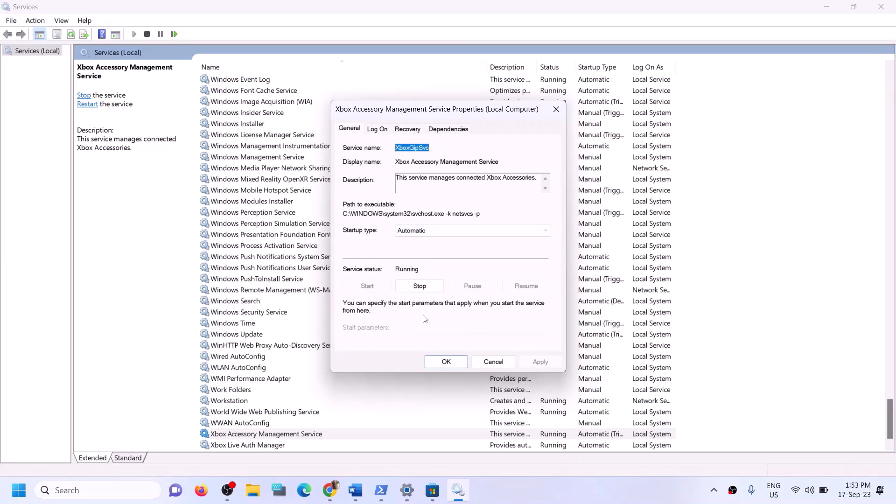
pyautogui.click(446, 362)
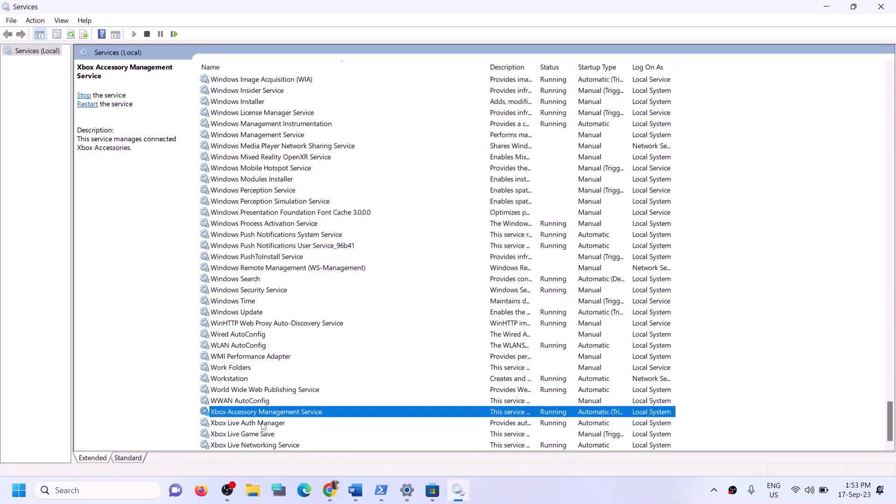
# Step: Set the Xbox Live Auth Manager service's startup type to Automatic, apply it and close its properties
pyautogui.doubleClick(263, 423)
pyautogui.click(469, 230)
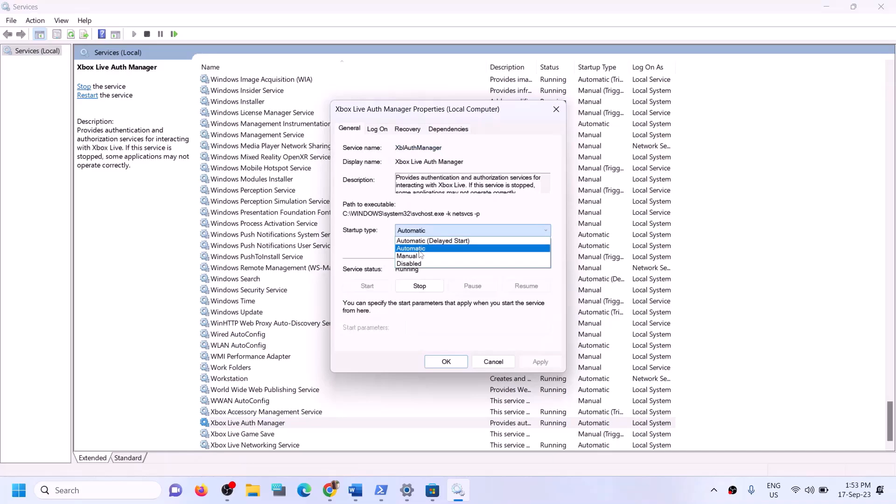
pyautogui.click(419, 250)
pyautogui.click(530, 362)
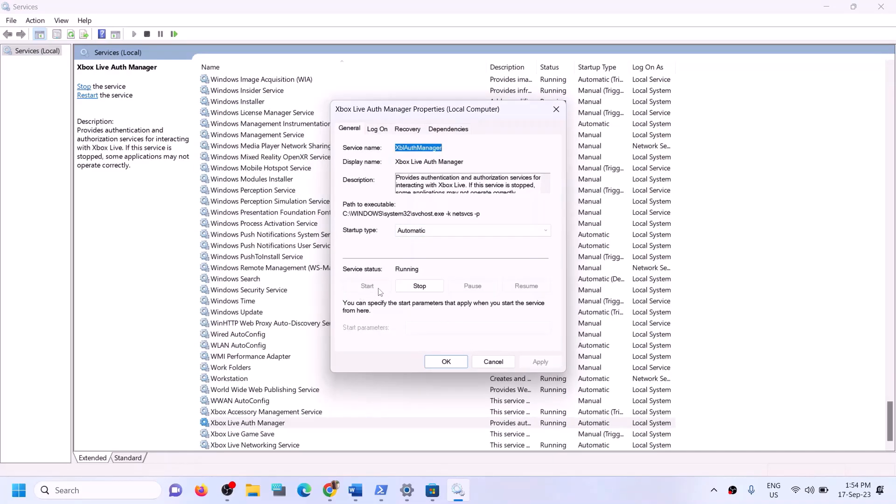
pyautogui.click(448, 363)
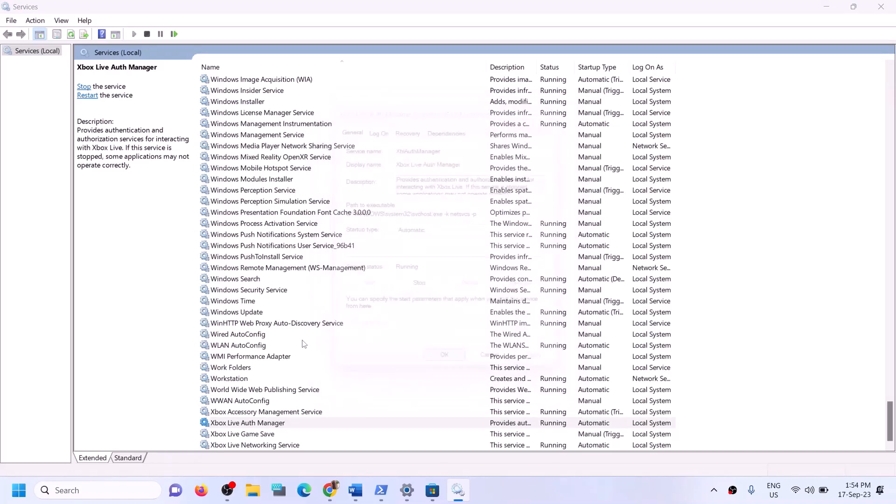
# Step: Set the Xbox Live Game Save service's startup type to Automatic and start the service
pyautogui.doubleClick(251, 435)
pyautogui.click(407, 231)
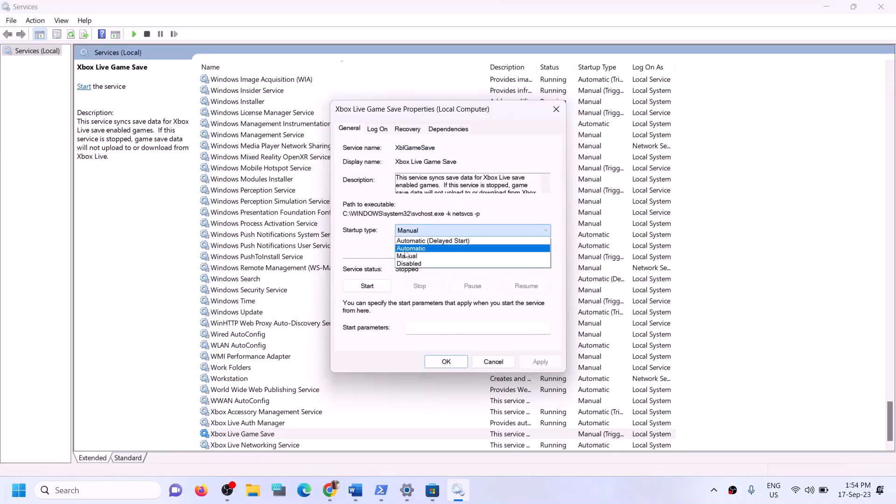
pyautogui.click(407, 250)
pyautogui.click(539, 362)
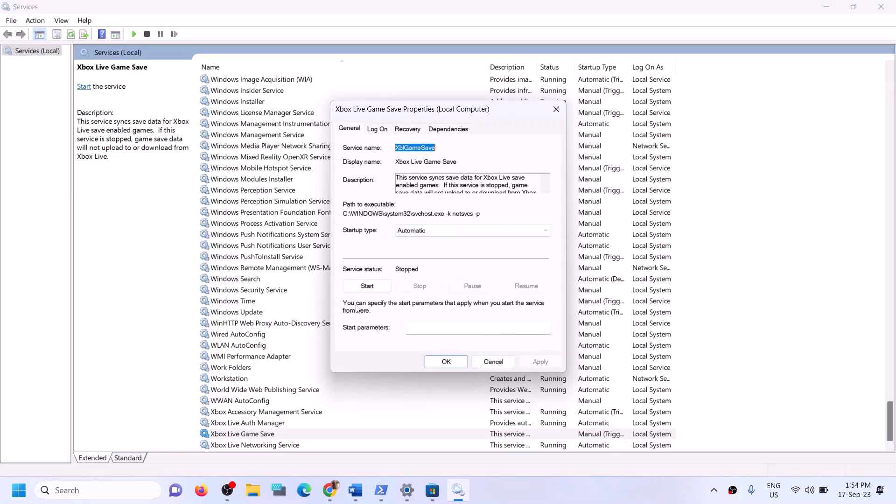
pyautogui.click(368, 286)
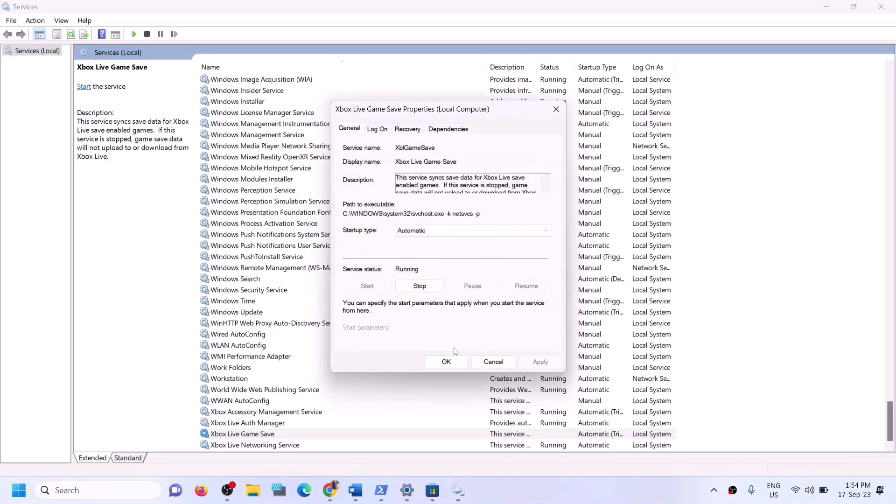
pyautogui.click(445, 363)
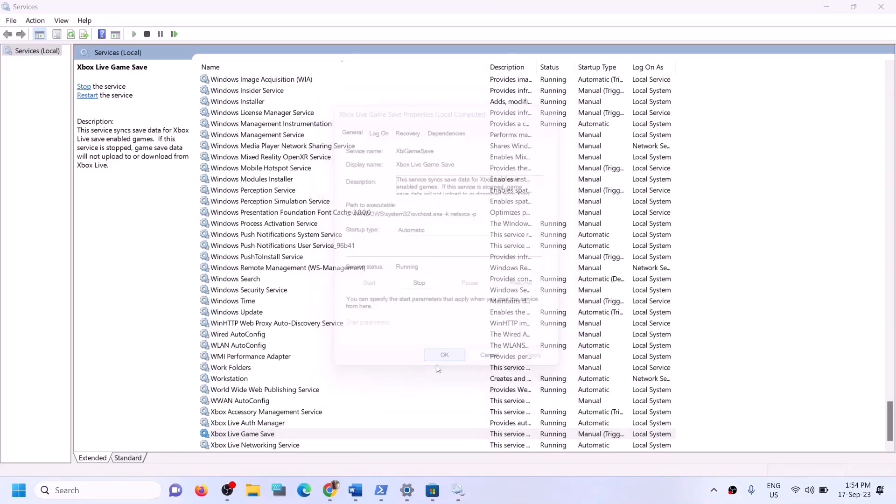
# Step: Set the Xbox Live Networking Service's startup type to Automatic, apply it and close its properties
pyautogui.doubleClick(255, 445)
pyautogui.click(427, 231)
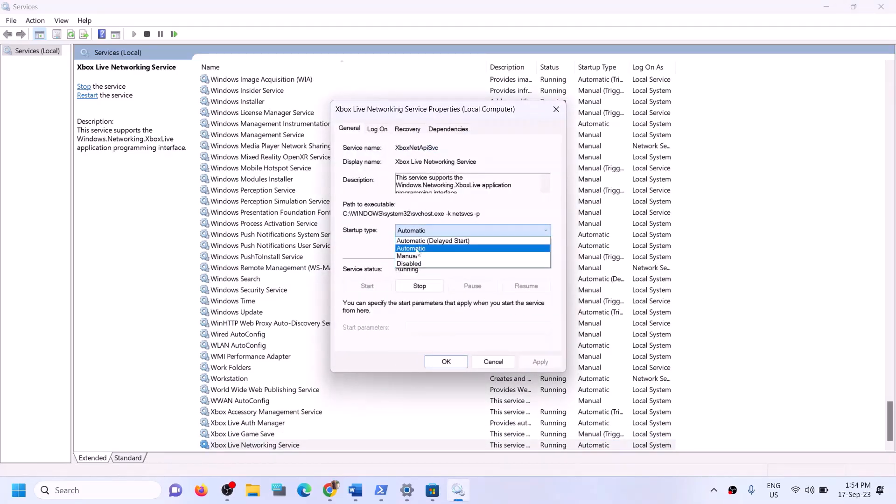
pyautogui.click(428, 246)
pyautogui.click(540, 362)
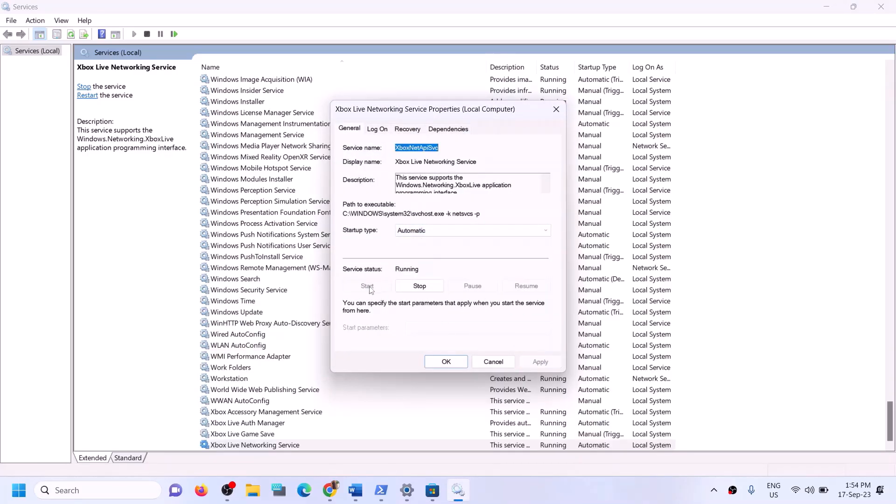
pyautogui.click(435, 358)
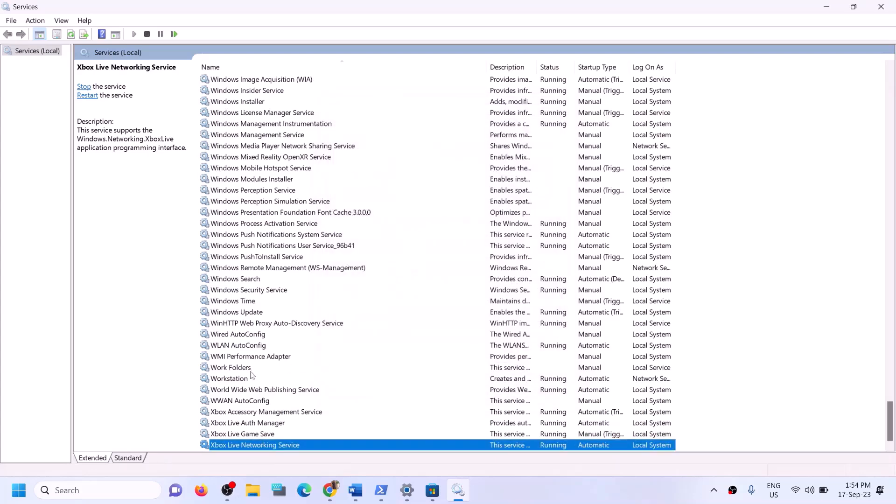
# Step: Set the Windows Update service's startup type to Automatic, apply it and close its properties
pyautogui.click(336, 313)
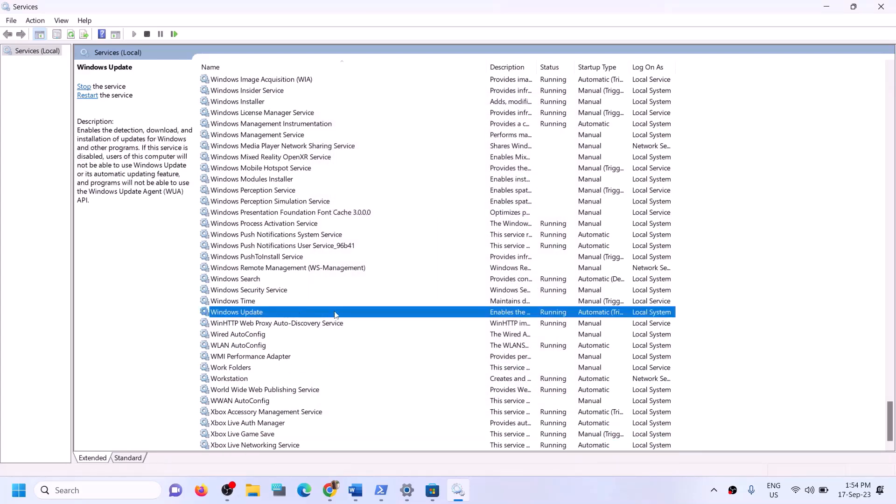
pyautogui.doubleClick(365, 316)
pyautogui.click(467, 231)
pyautogui.click(428, 239)
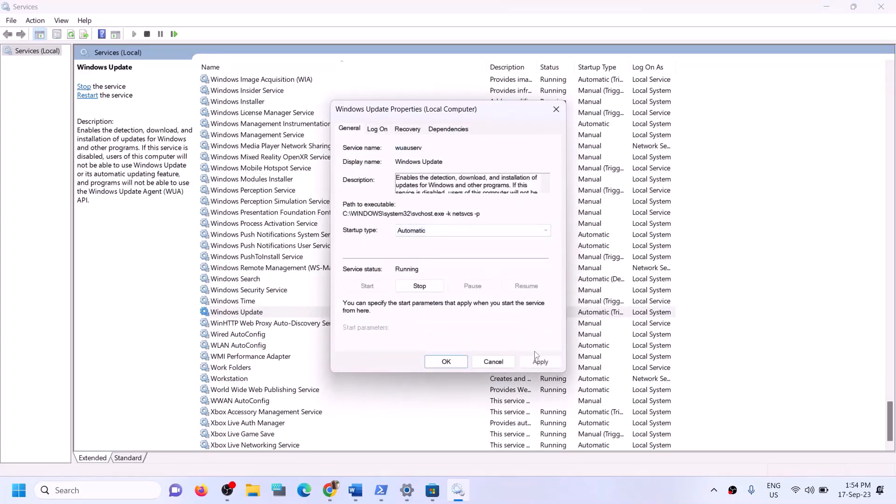
pyautogui.click(538, 360)
pyautogui.click(443, 363)
# Step: Find the two Gaming Services entries in the services list and check their status
pyautogui.click(304, 248)
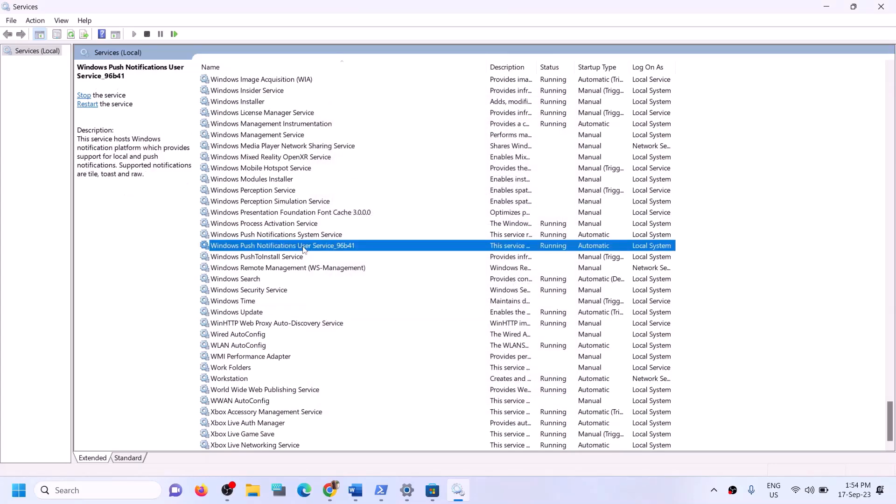
pyautogui.press('g')
pyautogui.scroll(3, 355, 245)
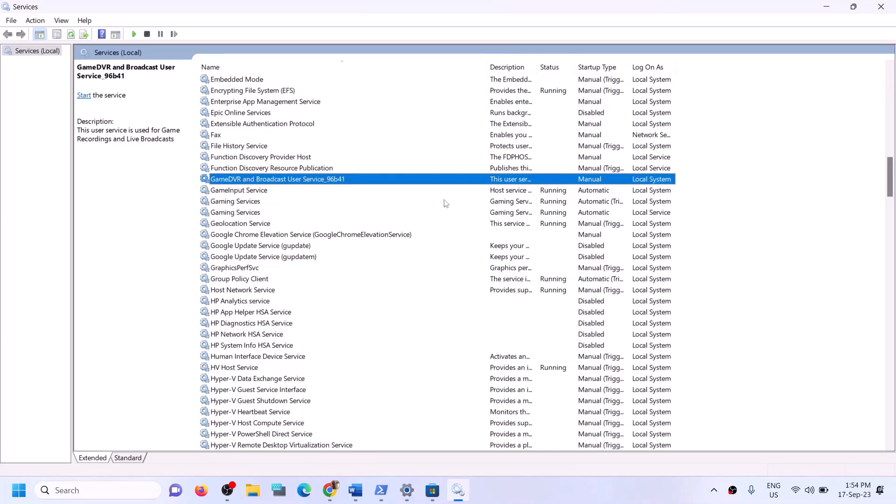
pyautogui.click(541, 205)
pyautogui.click(541, 213)
pyautogui.click(540, 205)
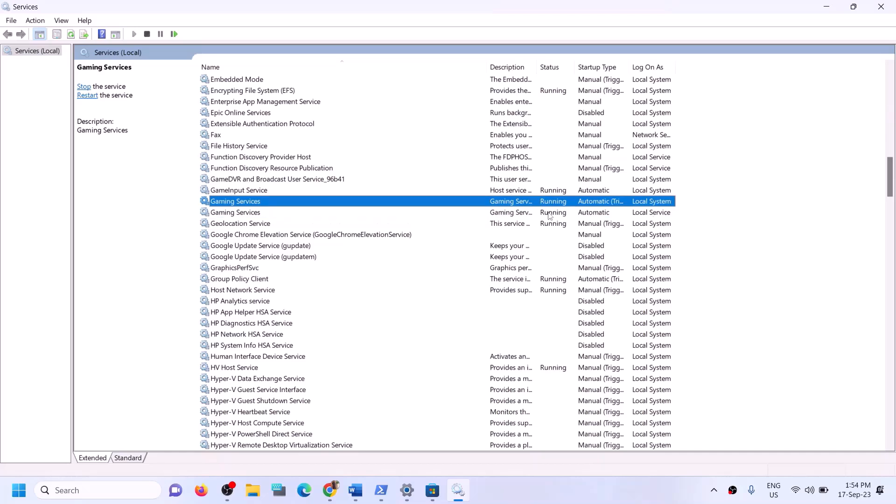
pyautogui.click(550, 213)
pyautogui.click(549, 206)
pyautogui.click(546, 214)
pyautogui.click(548, 206)
pyautogui.rightClick(548, 206)
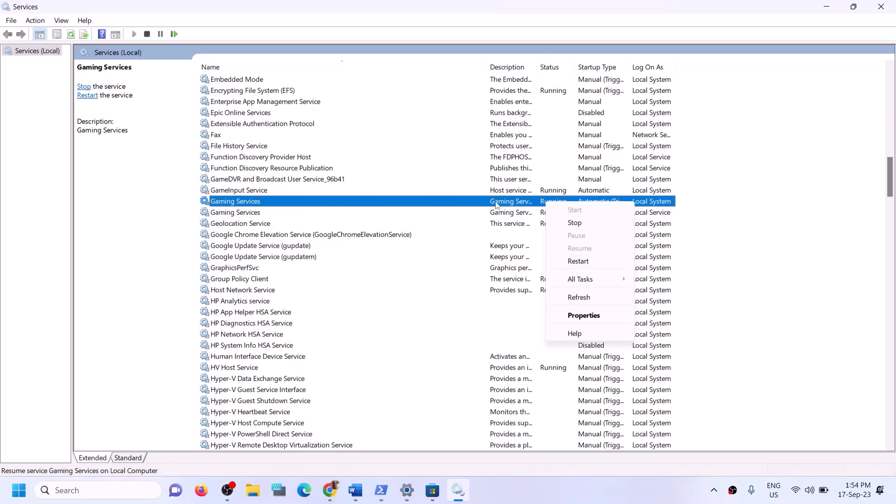
pyautogui.click(496, 202)
pyautogui.click(559, 216)
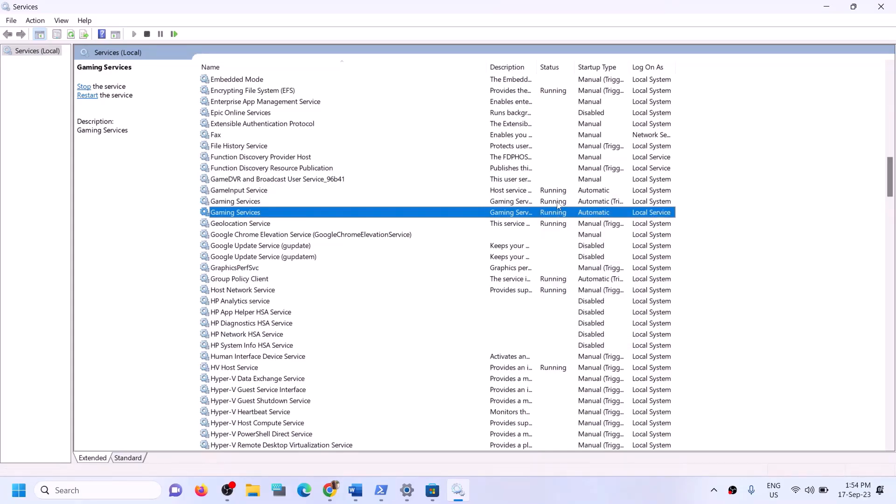
# Step: Stop both Gaming Services entries one after the other
pyautogui.click(555, 205)
pyautogui.rightClick(551, 203)
pyautogui.click(579, 223)
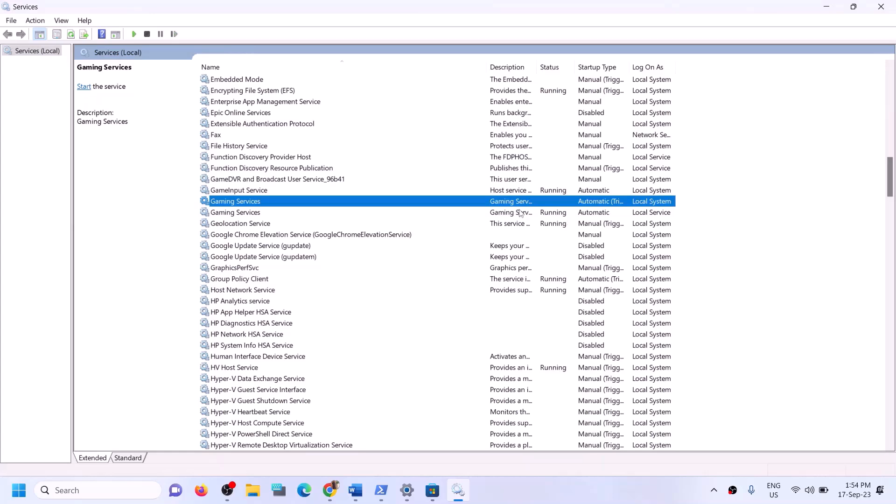
pyautogui.click(522, 214)
pyautogui.rightClick(524, 214)
pyautogui.click(562, 233)
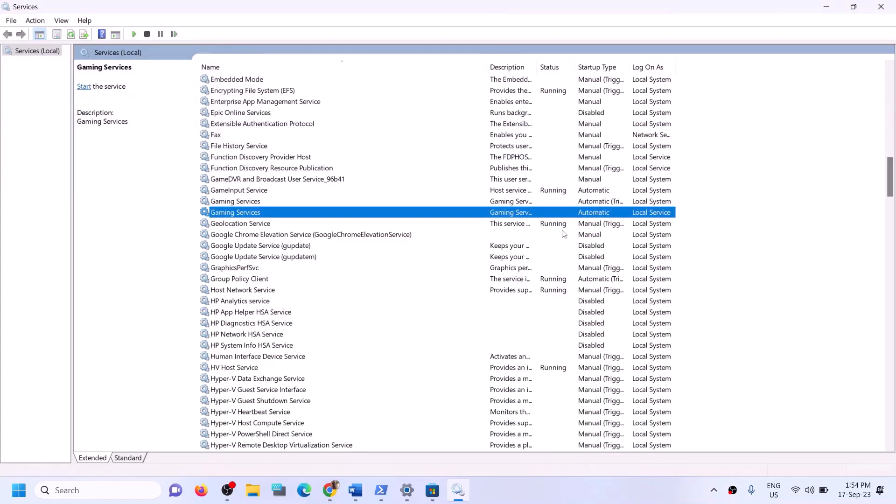
pyautogui.click(492, 206)
pyautogui.rightClick(512, 204)
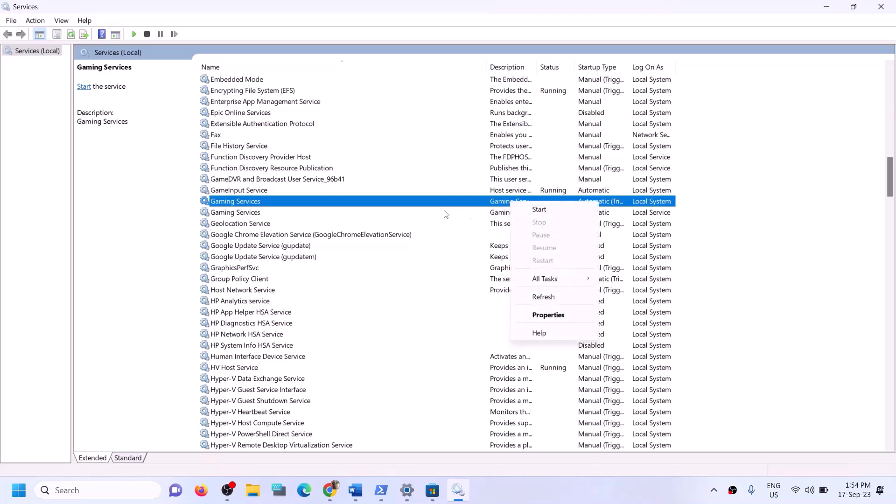
pyautogui.click(251, 212)
pyautogui.click(250, 205)
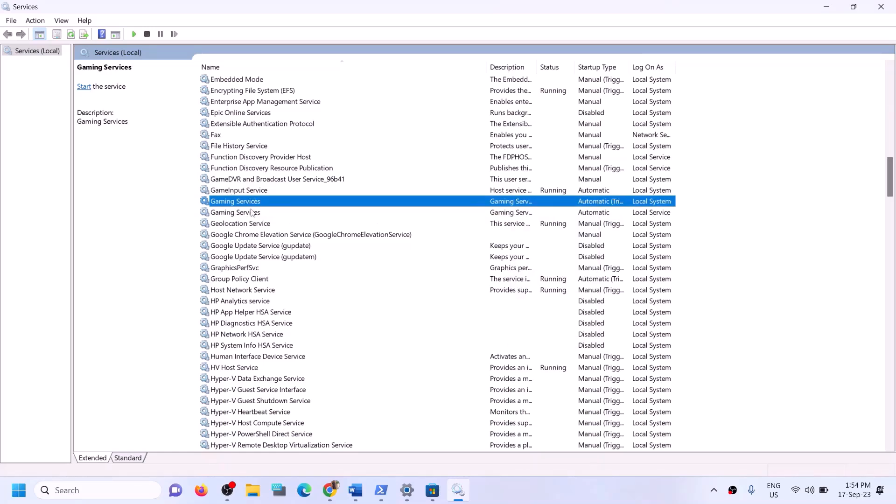
pyautogui.click(251, 213)
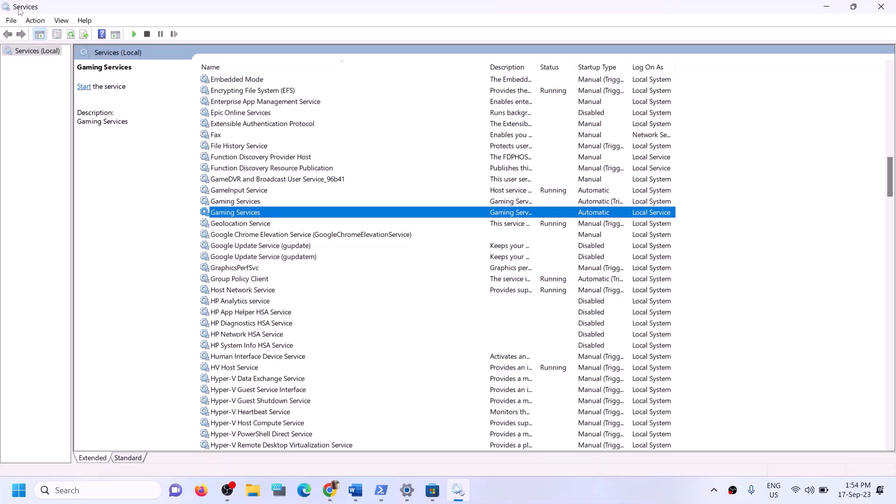
# Step: Start both stopped Gaming Services entries again
pyautogui.click(500, 203)
pyautogui.rightClick(506, 204)
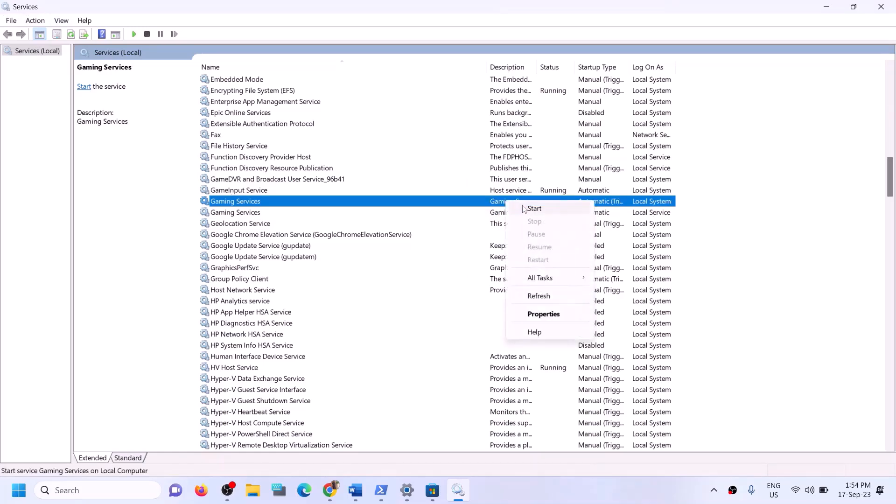
pyautogui.click(522, 209)
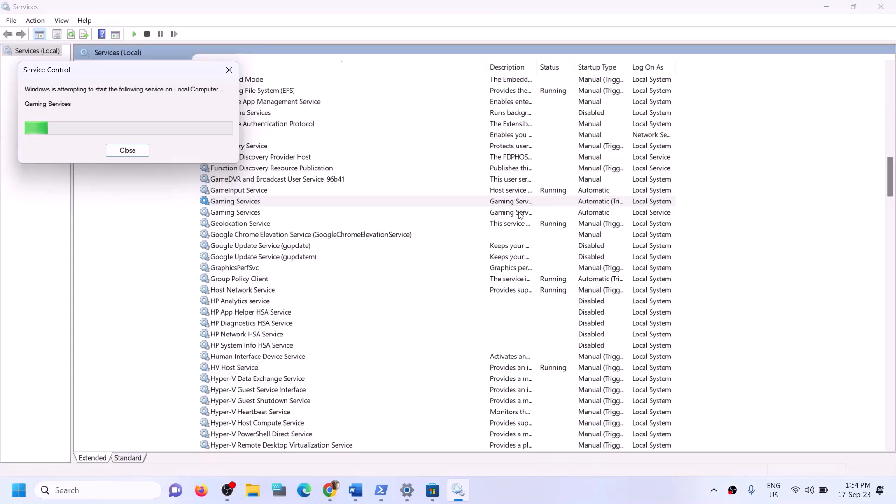
pyautogui.click(519, 214)
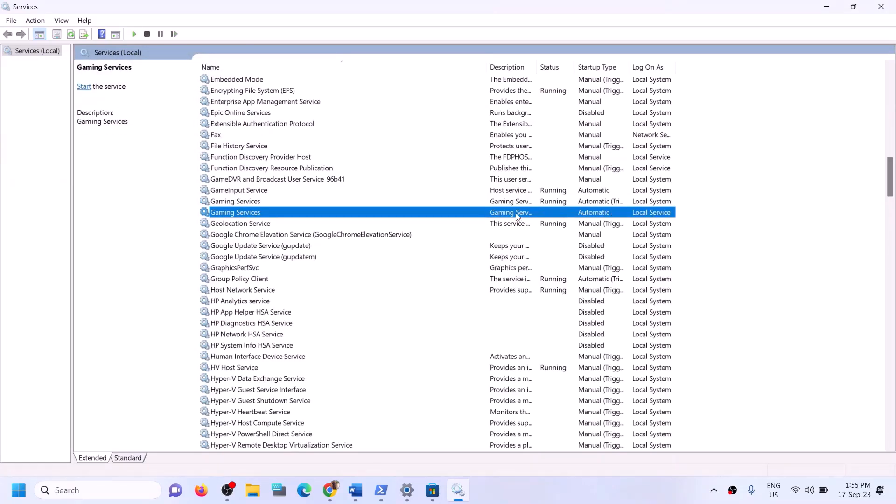
pyautogui.rightClick(518, 213)
pyautogui.click(546, 221)
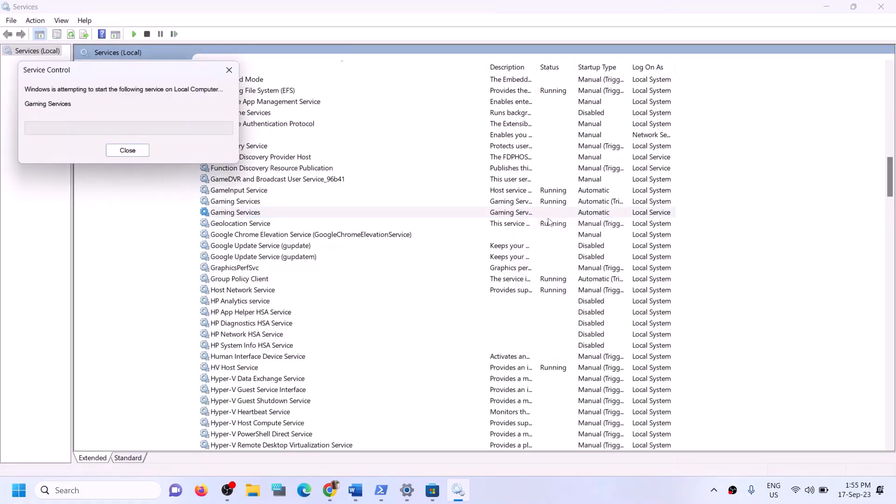
# Step: Set the Microsoft Store Install Service's startup type to Automatic, apply it and close its properties
pyautogui.click(310, 201)
pyautogui.press('m')
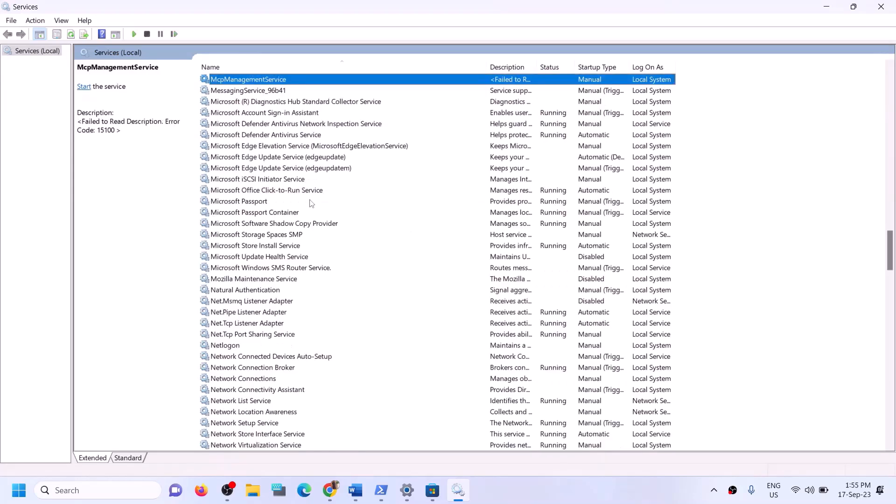
pyautogui.click(272, 244)
pyautogui.doubleClick(363, 250)
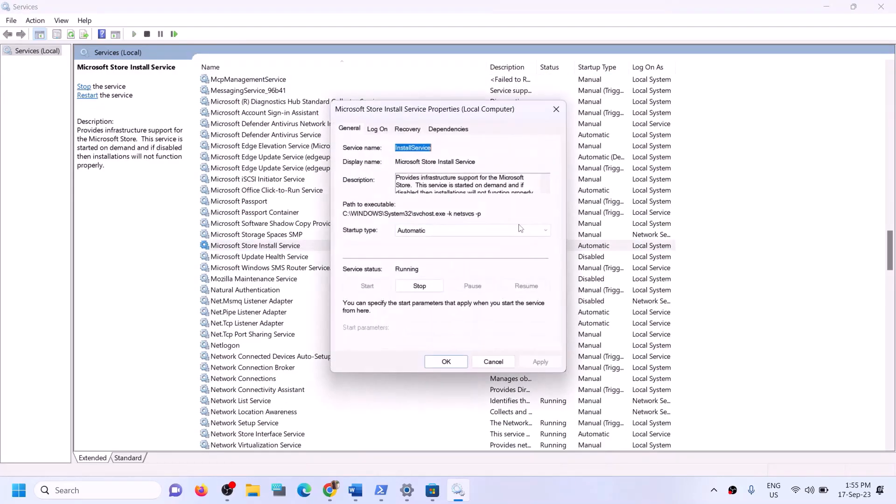
pyautogui.click(434, 229)
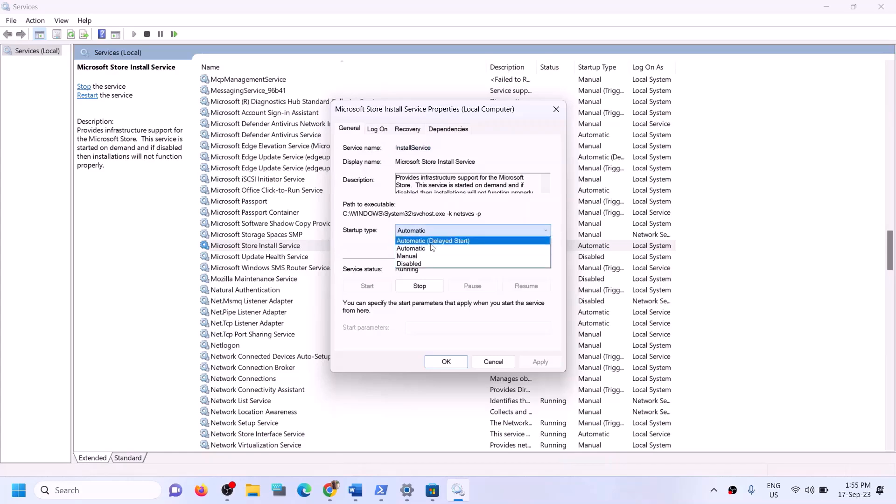
pyautogui.click(427, 251)
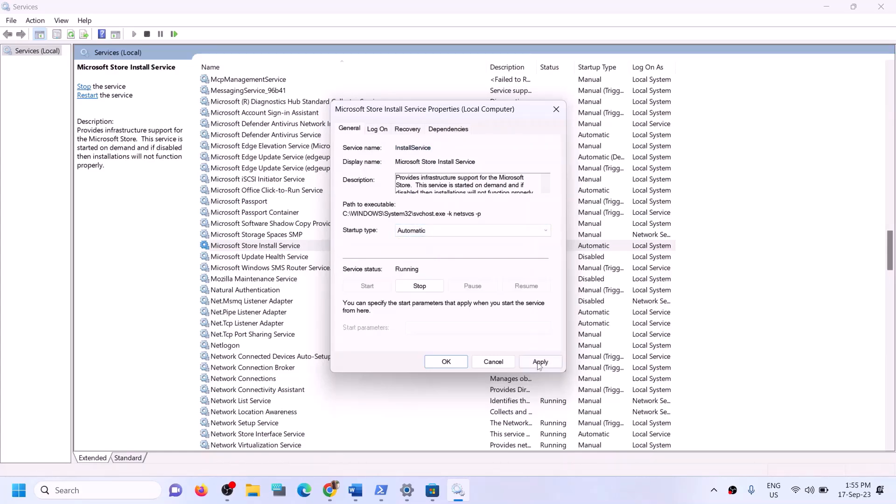
pyautogui.click(539, 363)
pyautogui.click(447, 362)
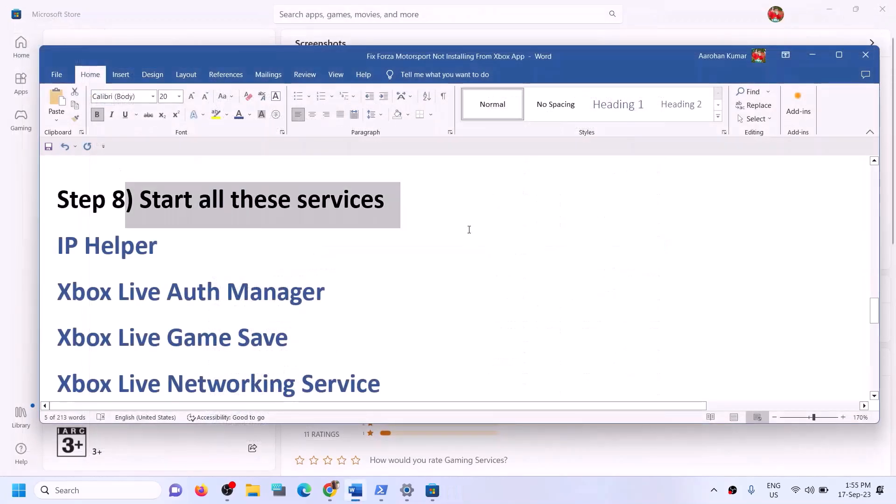
# Step: Follow Step 9 of the Word instructions and check for Windows updates in Settings
pyautogui.scroll(-8, 292, 263)
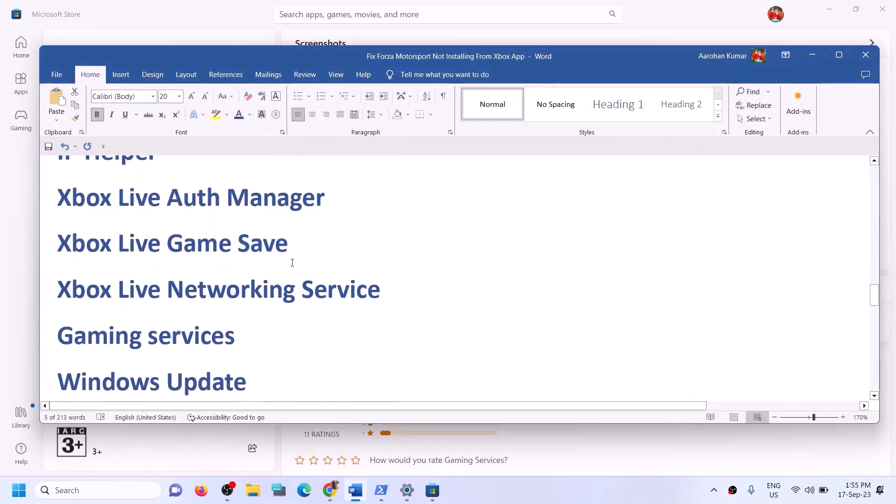
pyautogui.scroll(1, 284, 273)
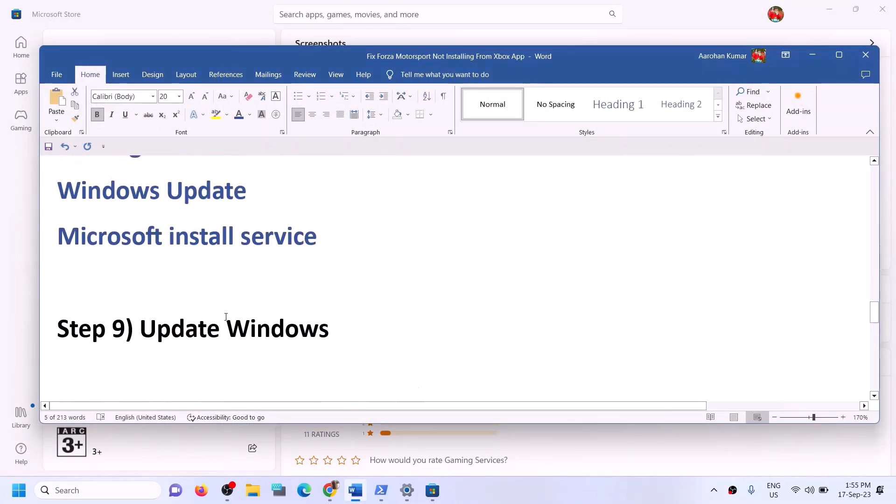
pyautogui.moveTo(158, 332); pyautogui.dragTo(408, 327)
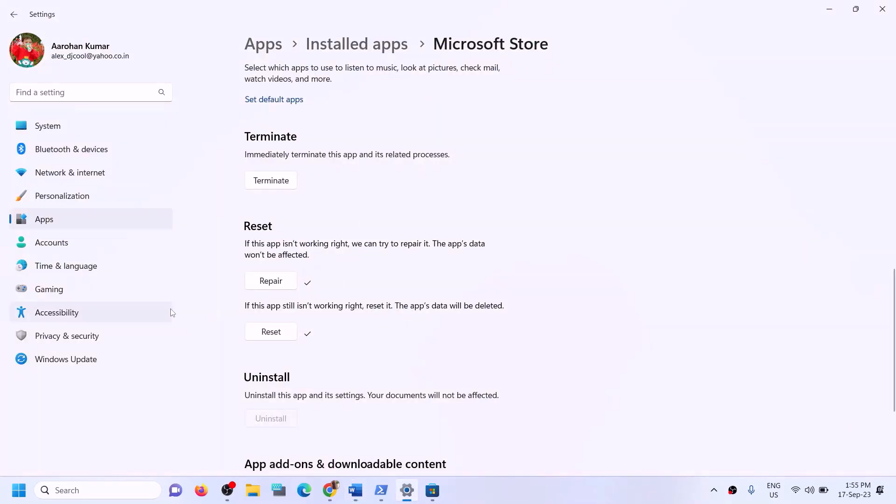
pyautogui.click(81, 359)
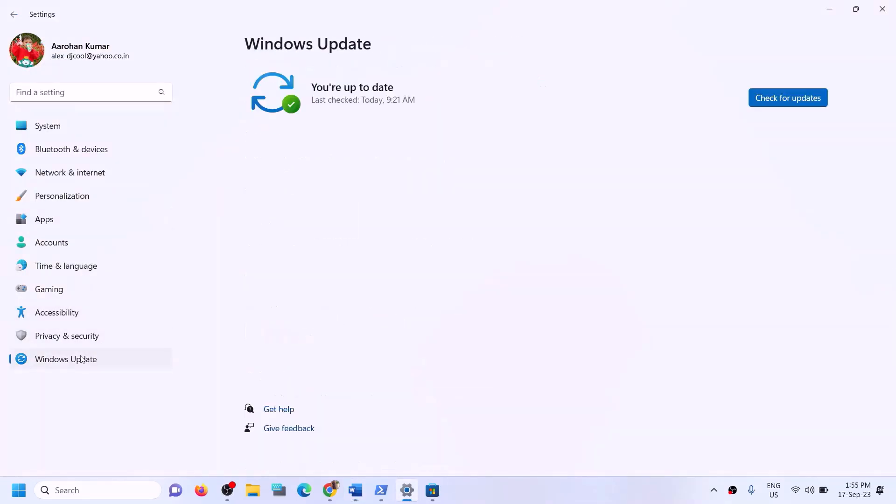
pyautogui.click(790, 94)
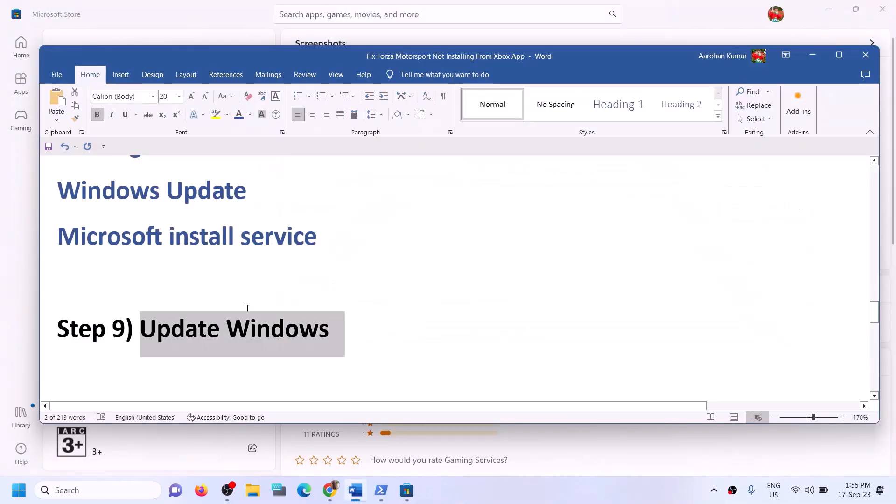
# Step: Copy the WSRESET command from Step 10 of the Word document and run it through Windows search
pyautogui.scroll(-3, 247, 308)
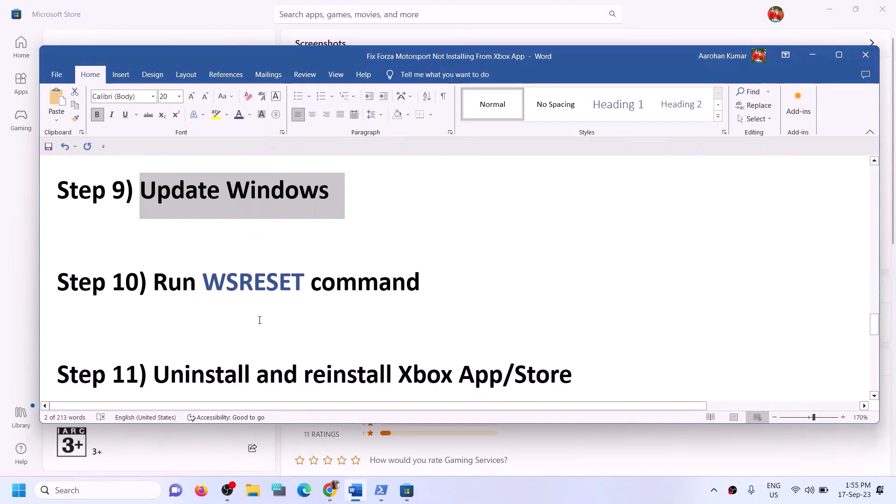
pyautogui.doubleClick(254, 324)
pyautogui.hotkey('ctrl', 'c')
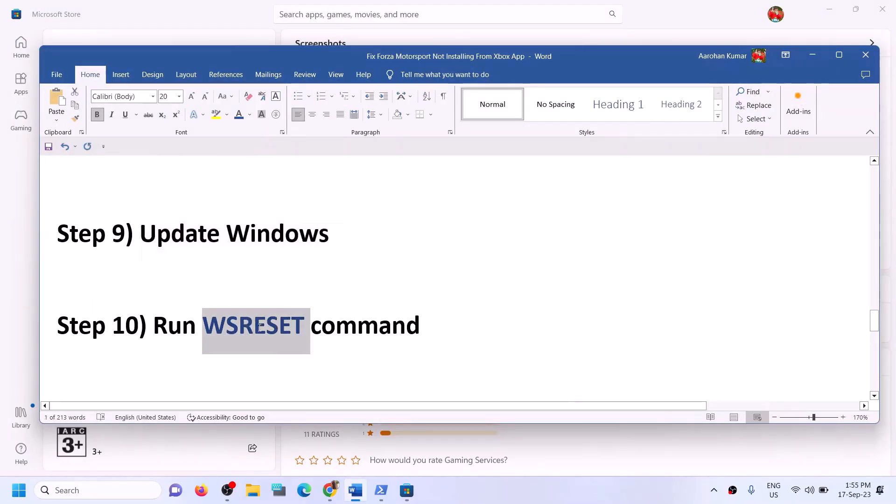
pyautogui.click(121, 497)
pyautogui.hotkey('ctrl', 'v')
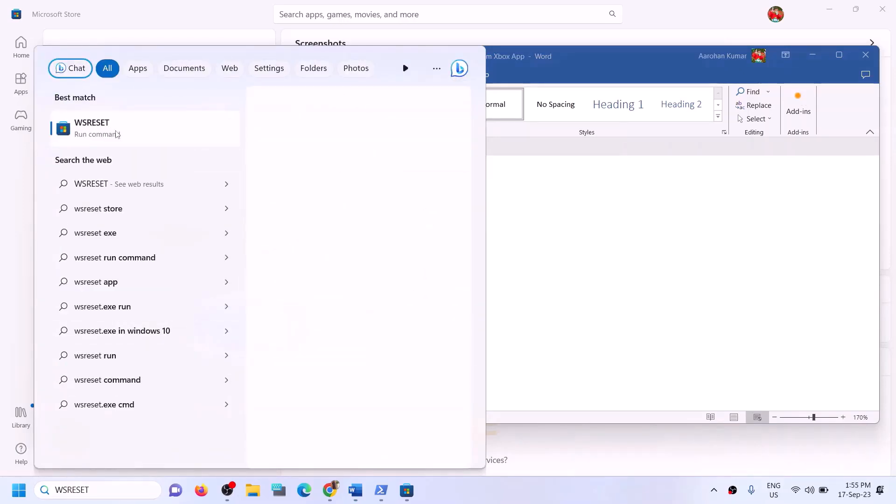
pyautogui.press('Return')
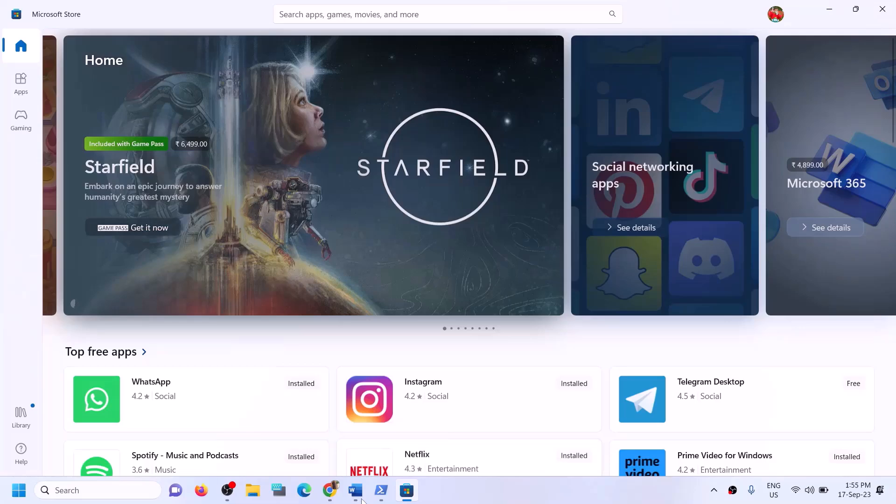
# Step: Switch back to the Word document and read Step 11 on uninstalling and reinstalling the Xbox App/Store
pyautogui.click(355, 490)
pyautogui.doubleClick(254, 326)
pyautogui.scroll(-3, 255, 337)
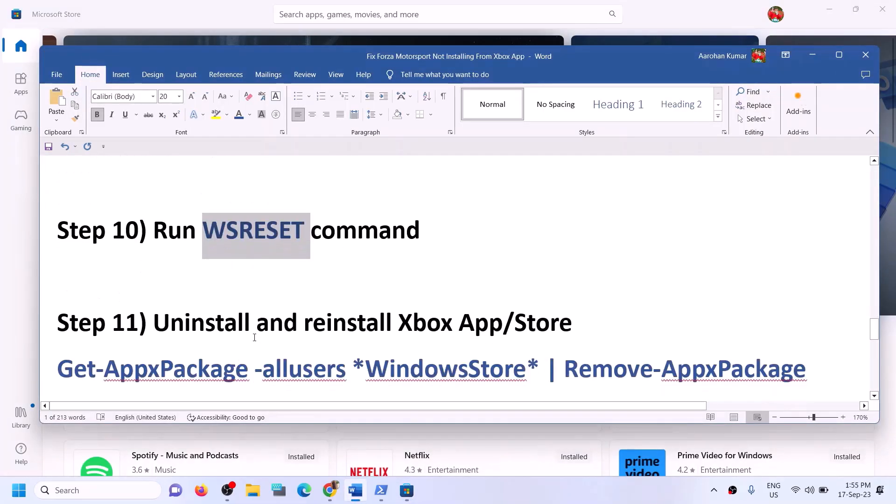
pyautogui.scroll(-1, 254, 338)
pyautogui.moveTo(386, 230); pyautogui.dragTo(606, 230)
pyautogui.click(103, 273)
pyautogui.scroll(-1, 416, 300)
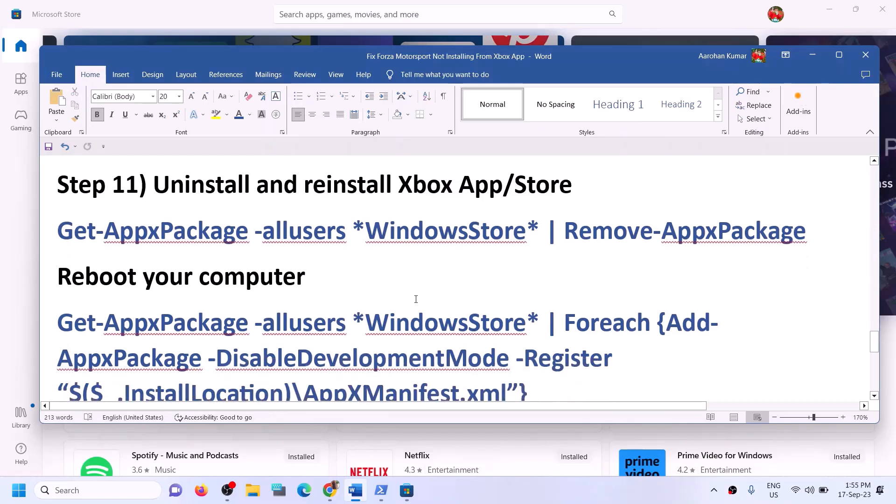
# Step: Search Windows for "xbox" and uninstall the Xbox app
pyautogui.scroll(1, 416, 299)
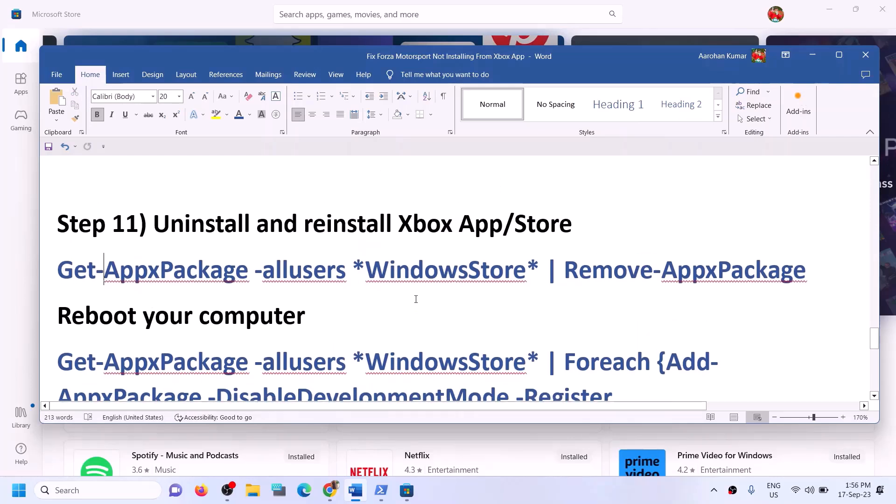
pyautogui.click(91, 490)
pyautogui.write('xb')
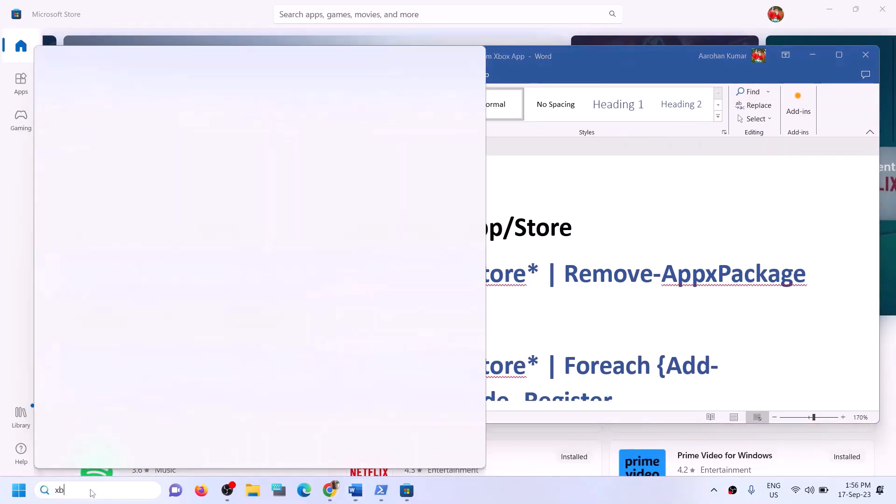
pyautogui.write('ox')
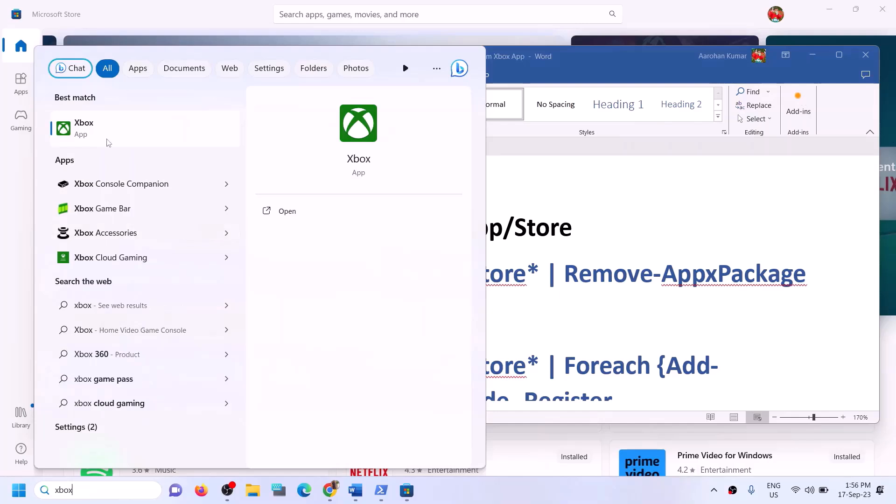
pyautogui.rightClick(107, 139)
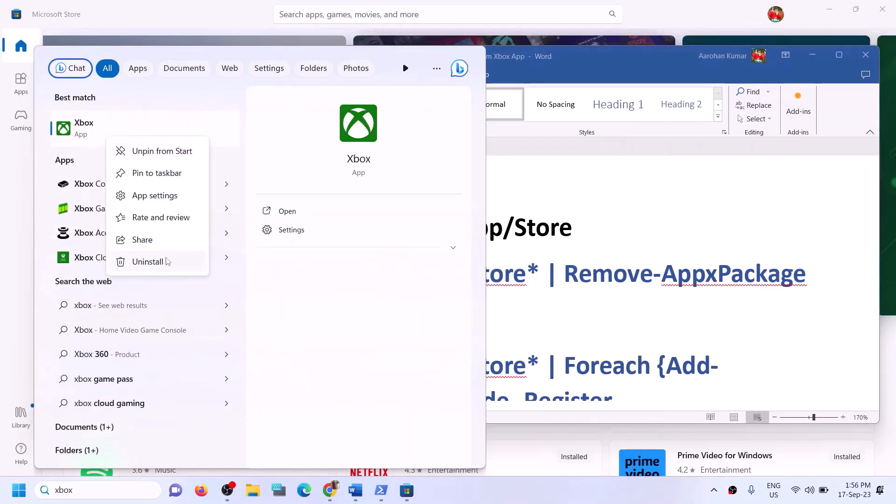
pyautogui.click(147, 262)
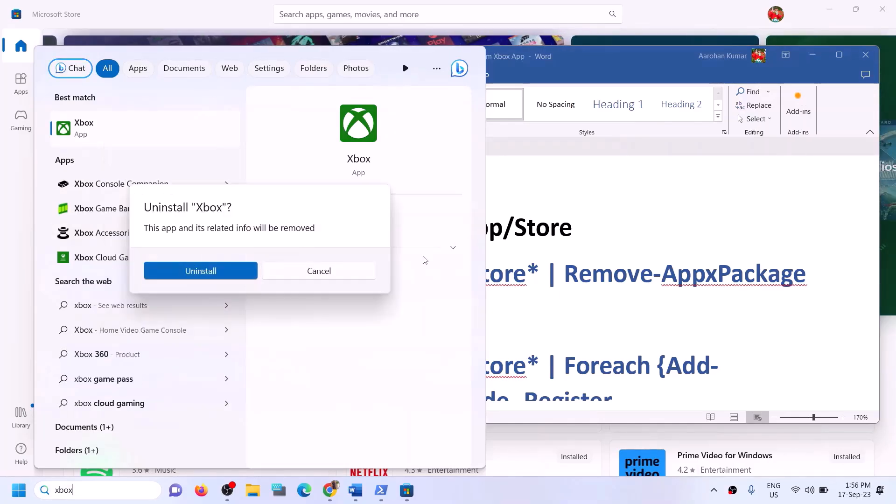
pyautogui.click(190, 275)
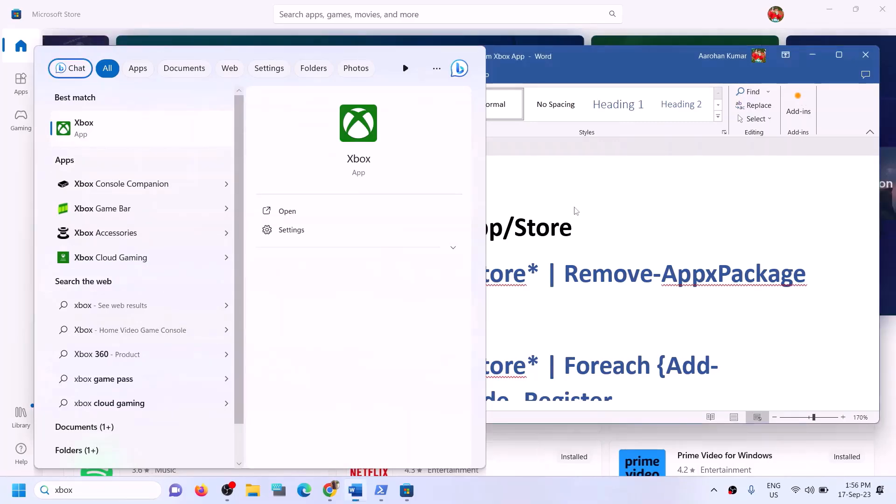
# Step: Copy the command "Get-AppxPackage -allusers *WindowsStore* | Remove-AppxPackage" under Step 11 of the Word document
pyautogui.click(537, 227)
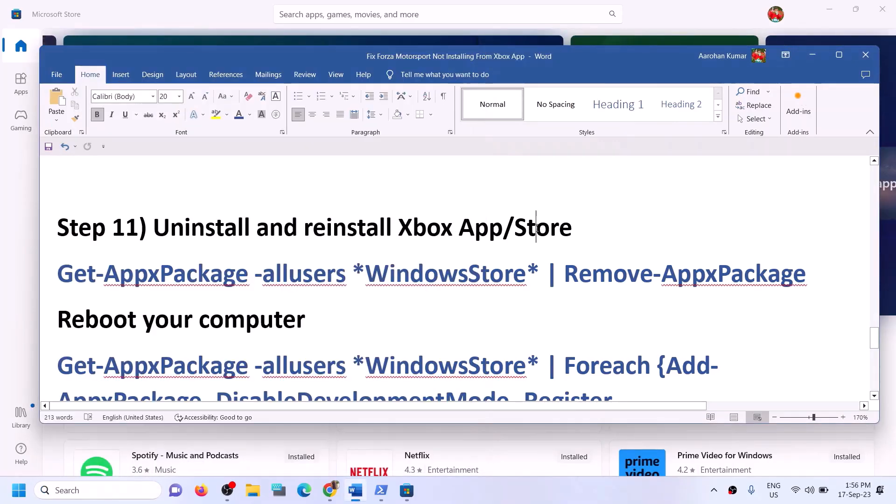
pyautogui.tripleClick(309, 266)
pyautogui.rightClick(102, 277)
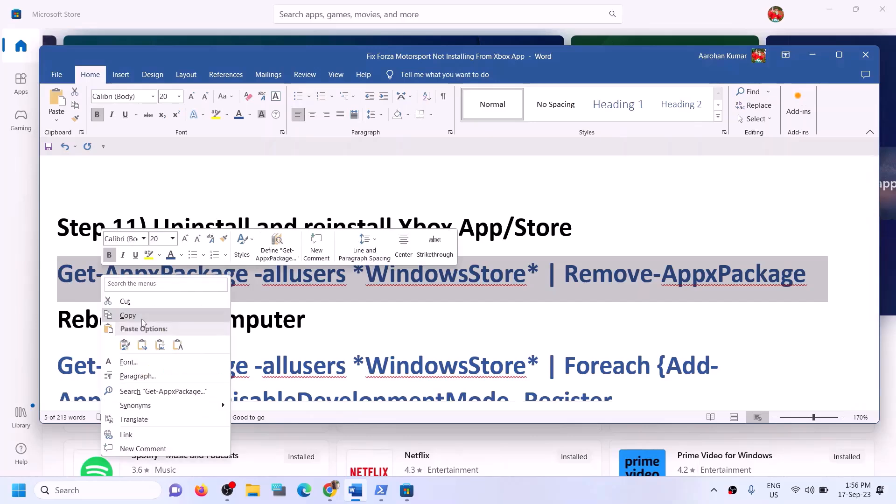
pyautogui.click(142, 322)
# Step: Launch Windows PowerShell as administrator and run the copied Get-AppxPackage -allusers *WindowsStore* | Remove-AppxPackage command
pyautogui.click(123, 498)
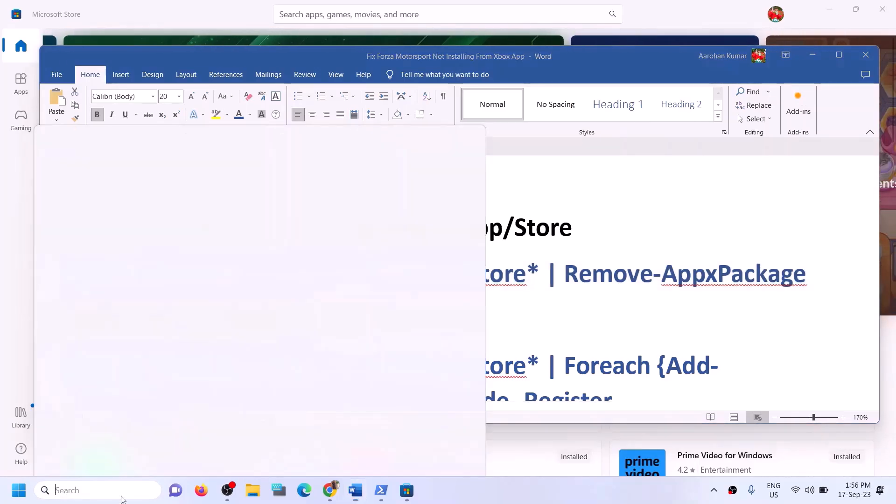
pyautogui.write('powershell')
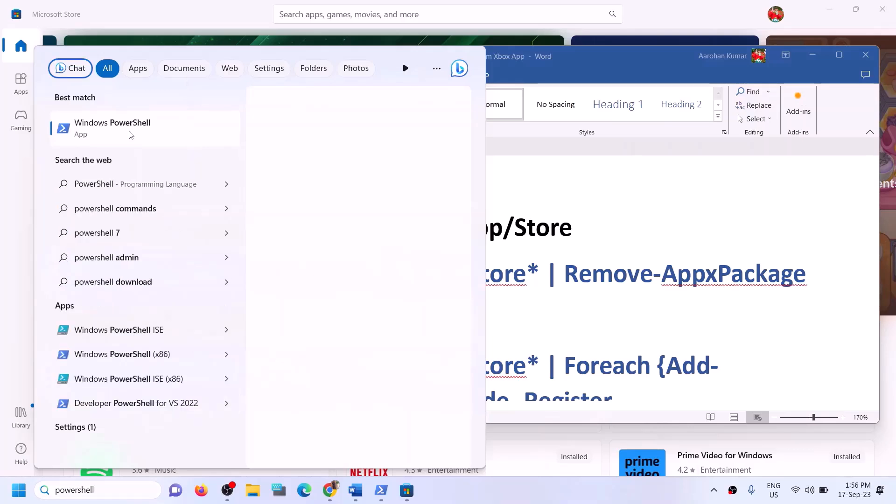
pyautogui.rightClick(168, 134)
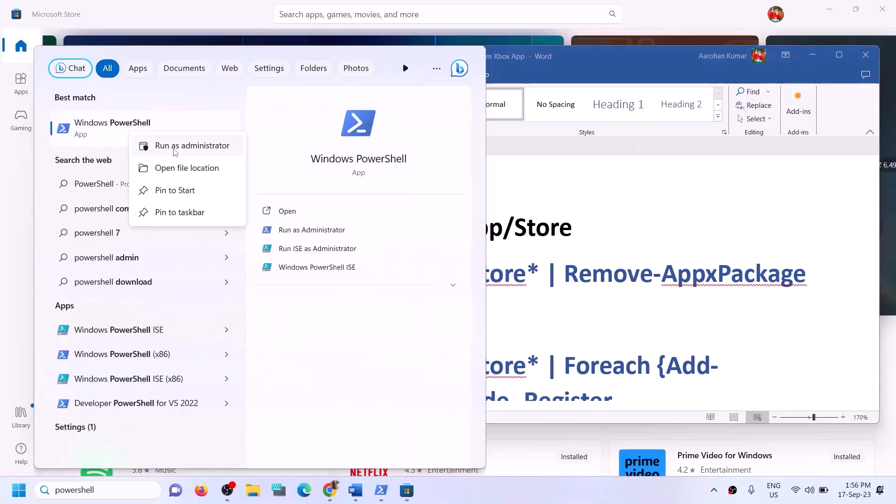
pyautogui.click(175, 146)
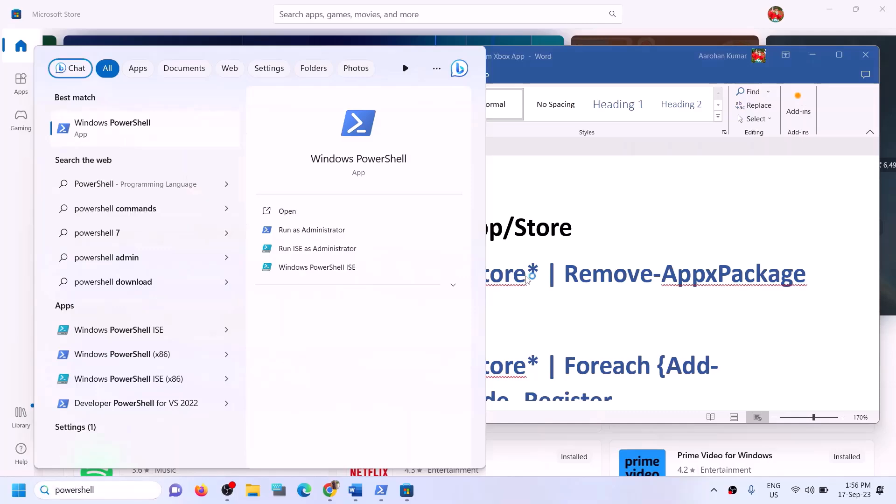
pyautogui.click(401, 342)
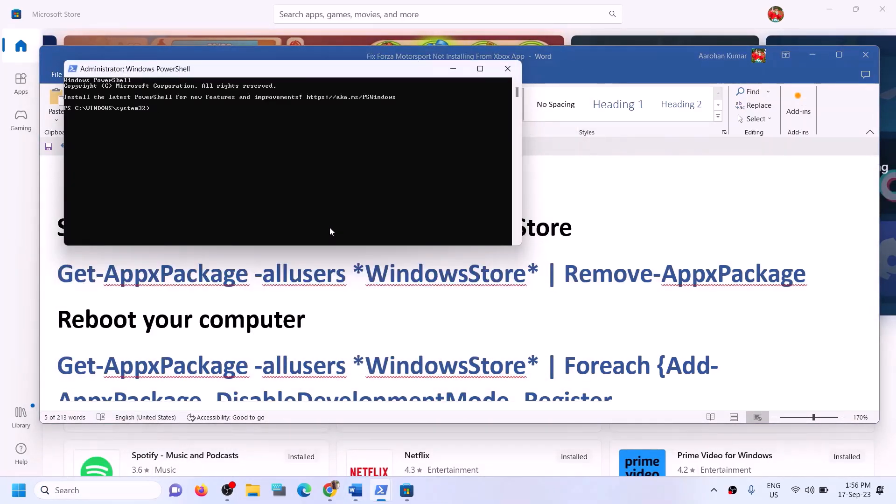
pyautogui.rightClick(329, 228)
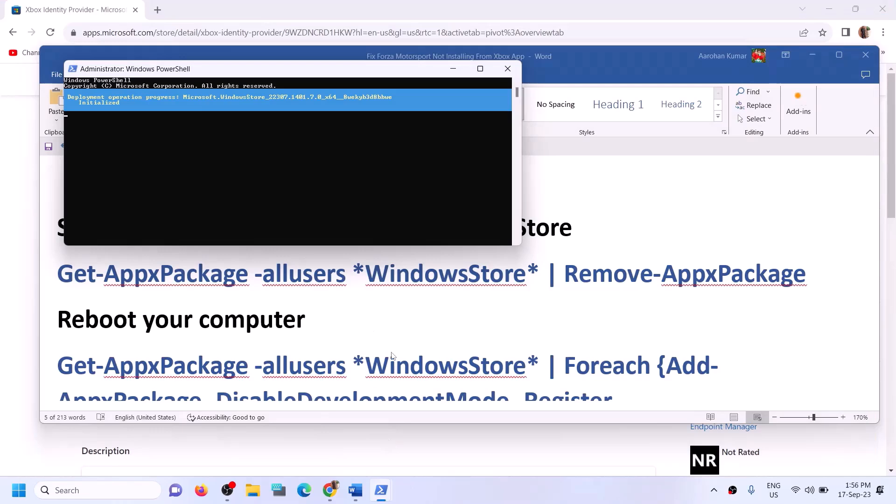
# Step: In the Word document, copy the whole "Get-AppxPackage -allusers *WindowsStore* | Foreach {Add-AppxPackage -DisableDevelopmentMode -Register …}" command below the reboot instruction
pyautogui.click(350, 316)
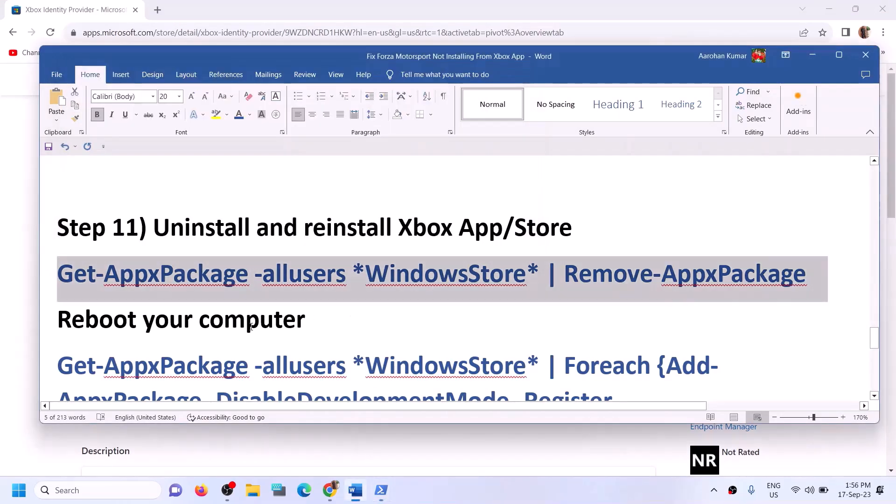
pyautogui.scroll(-1, 298, 311)
pyautogui.moveTo(80, 265); pyautogui.dragTo(330, 270)
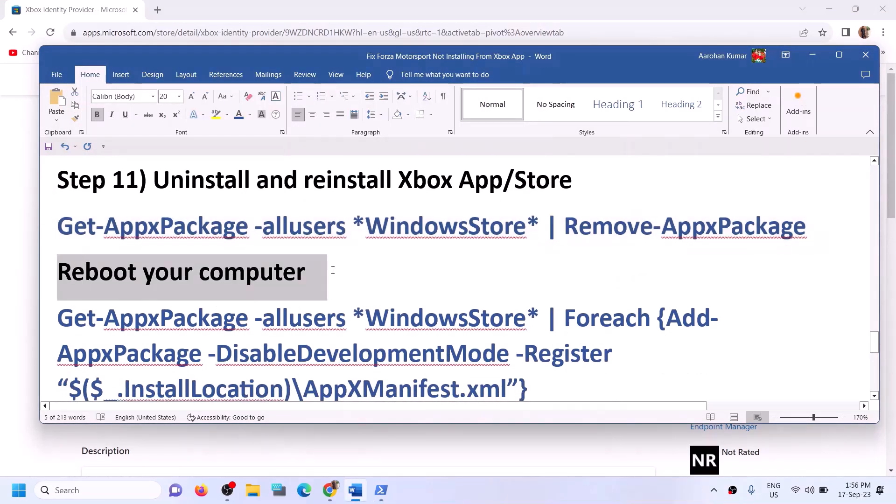
pyautogui.scroll(-1, 509, 335)
pyautogui.moveTo(496, 333); pyautogui.dragTo(58, 270)
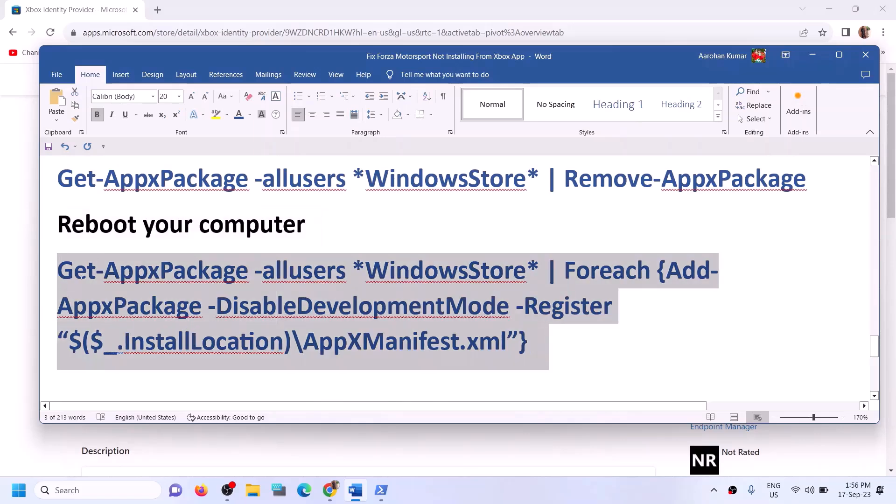
# Step: Check the PowerShell window and review the "Reboot your computer" instruction between the two commands in Word
pyautogui.moveTo(385, 493)
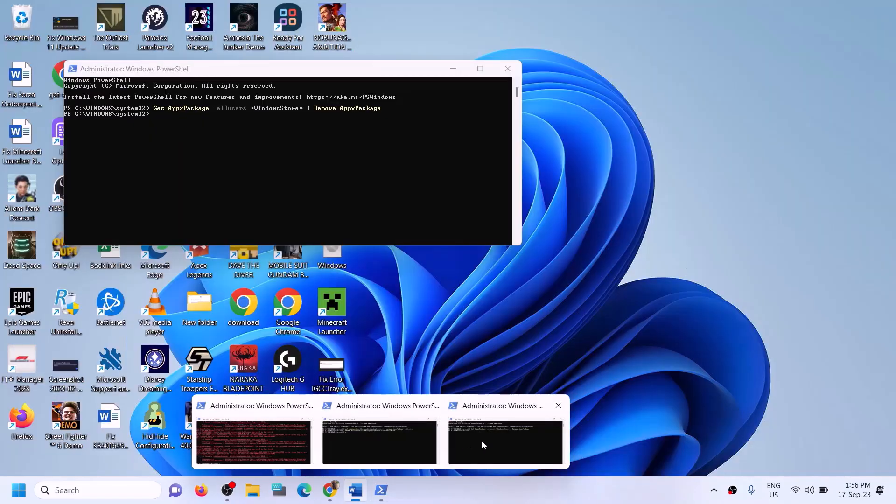
pyautogui.click(482, 441)
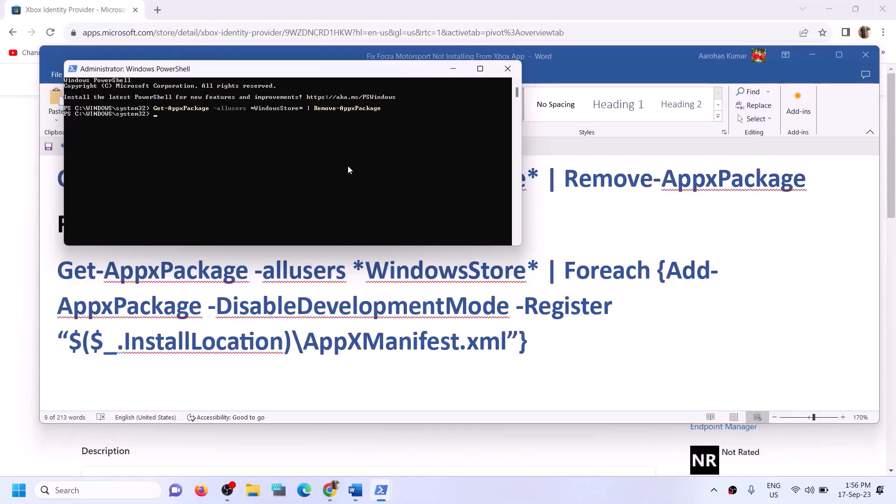
pyautogui.click(517, 310)
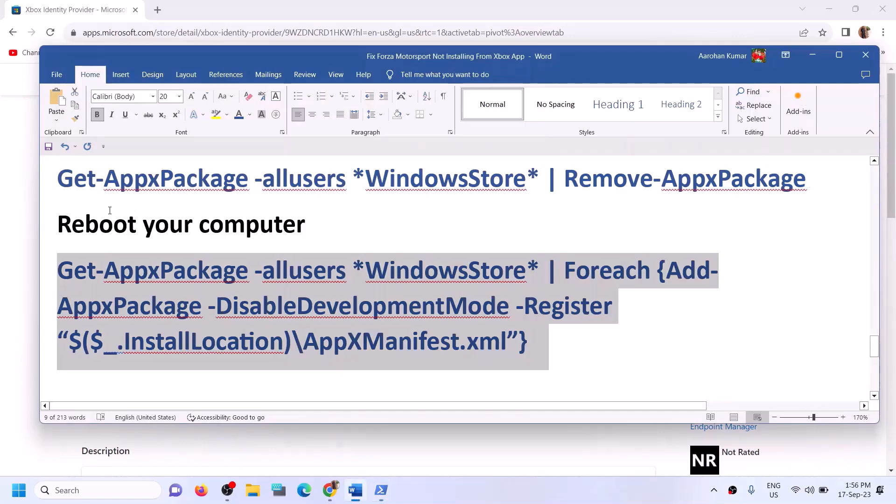
pyautogui.moveTo(66, 226); pyautogui.dragTo(311, 228)
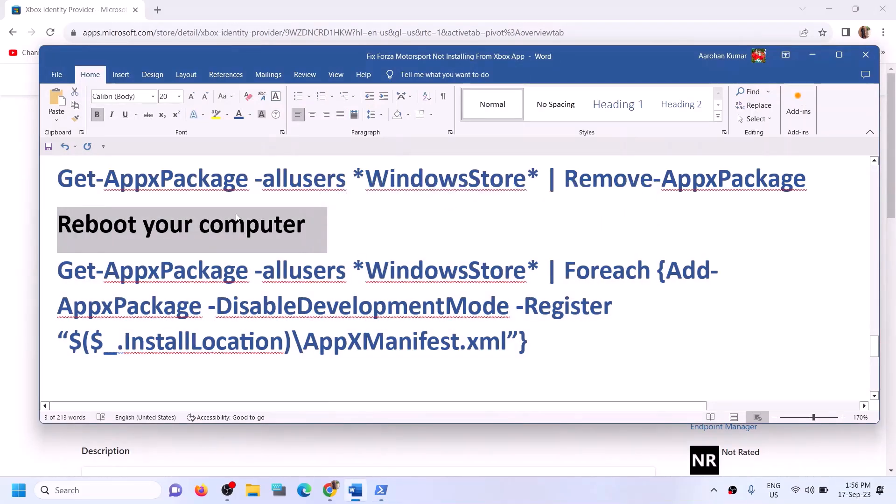
# Step: In the administrator PowerShell window, run the copied Foreach {Add-AppxPackage -DisableDevelopmentMode -Register …} command to re-register WindowsStore
pyautogui.moveTo(381, 490)
pyautogui.click(498, 451)
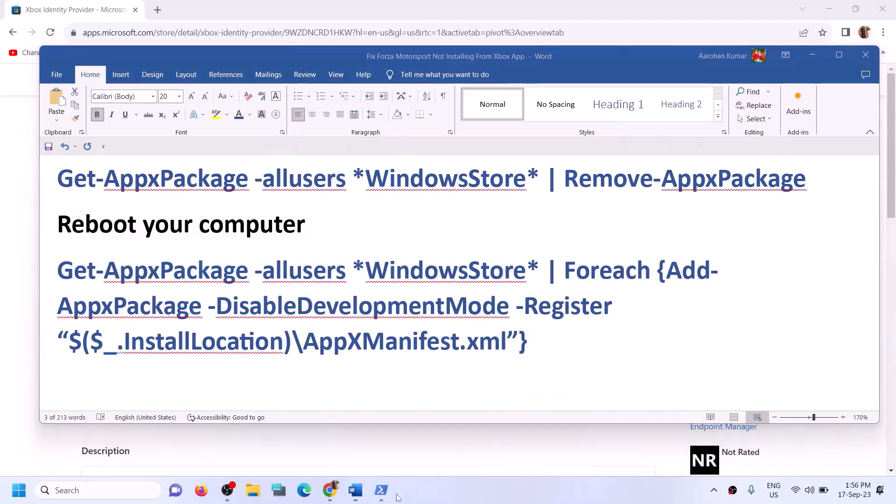
pyautogui.click(479, 439)
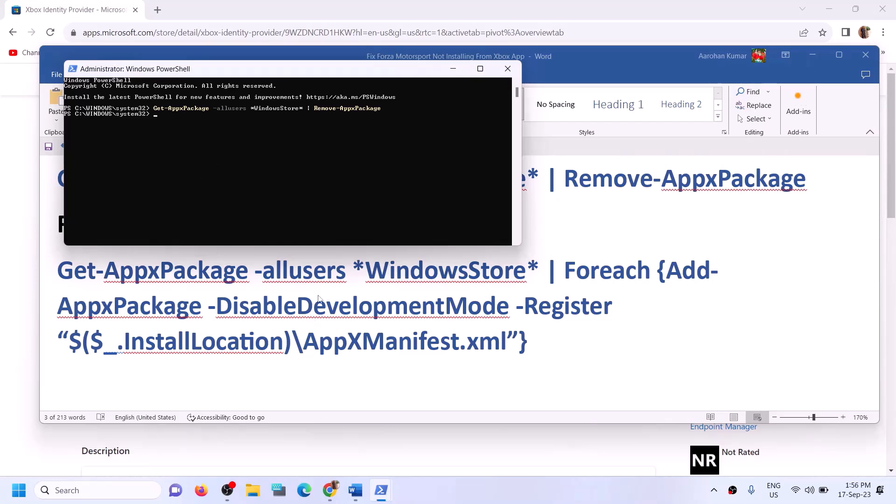
pyautogui.rightClick(179, 139)
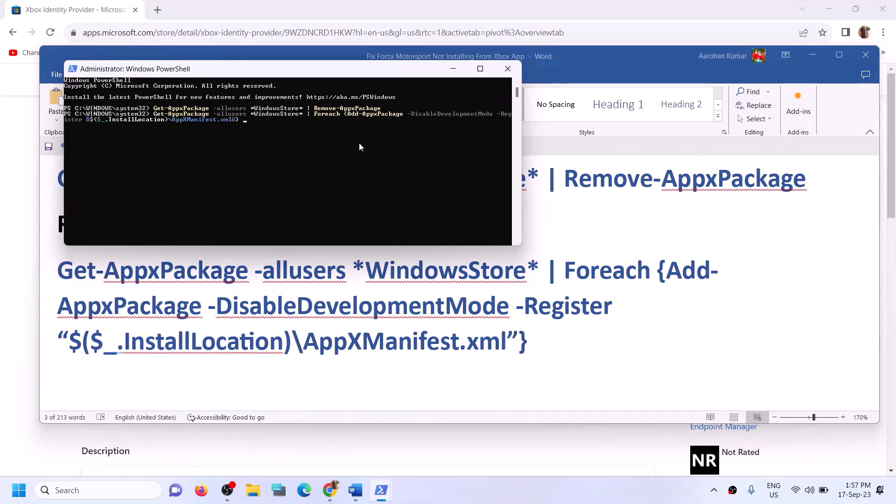
pyautogui.press('Return')
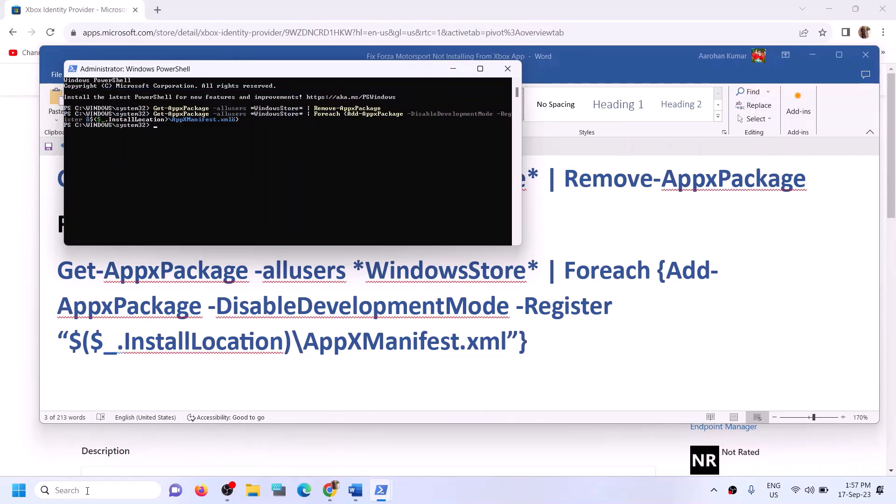
pyautogui.click(88, 493)
pyautogui.write('sto')
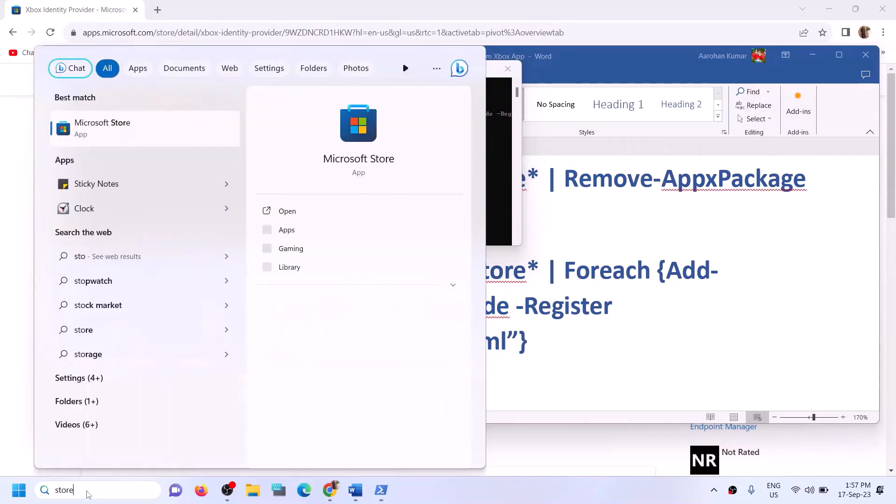
pyautogui.write('re')
pyautogui.click(583, 337)
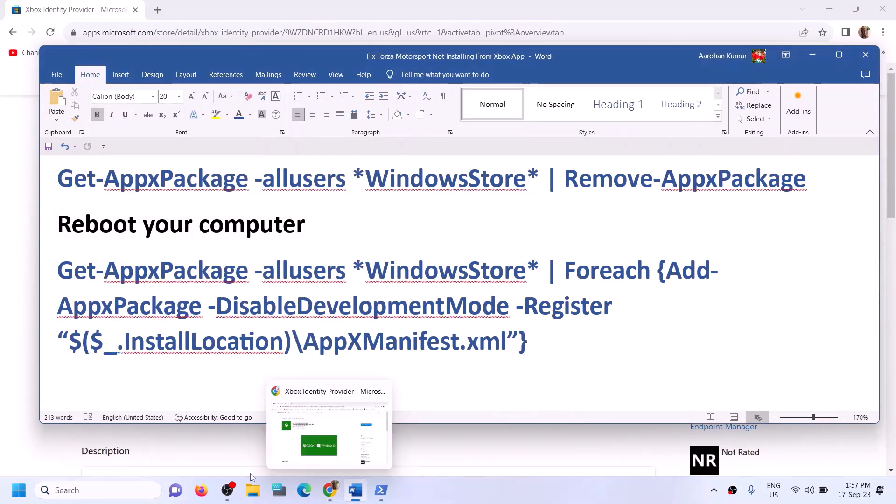
# Step: Search Windows for "store", open Microsoft Store and maximize its window
pyautogui.click(110, 488)
pyautogui.write('sto')
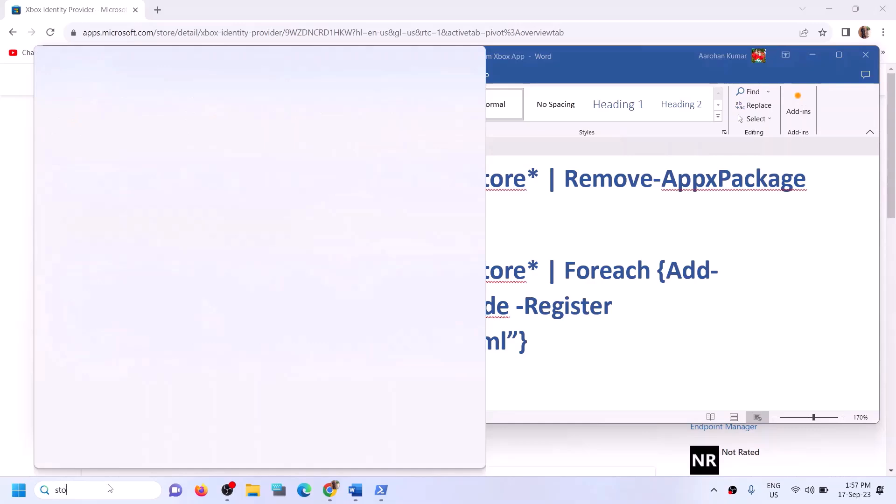
pyautogui.write('re')
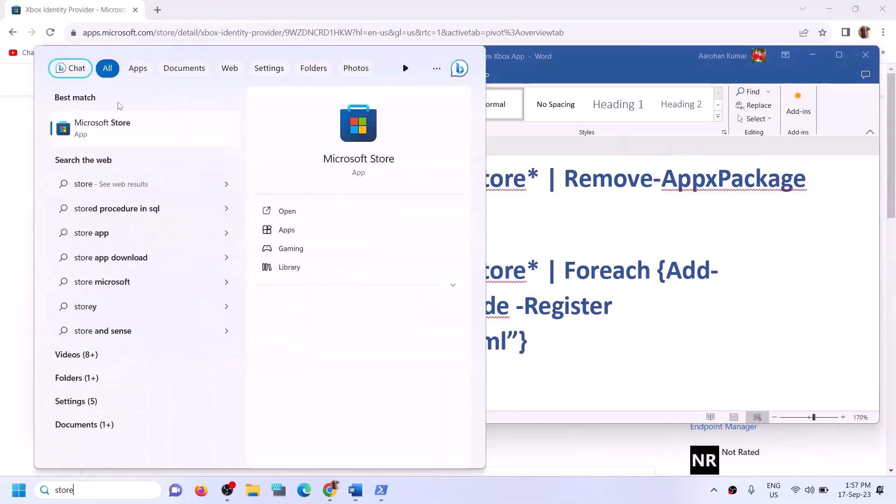
pyautogui.click(373, 126)
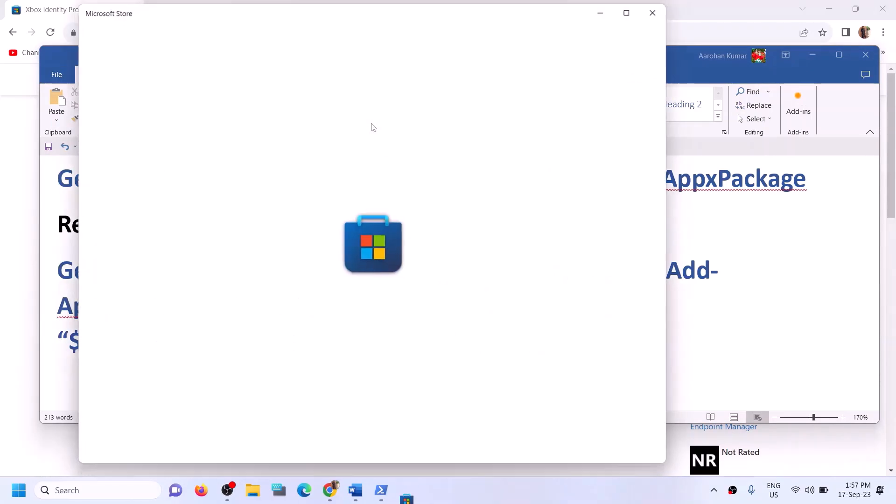
pyautogui.click(629, 12)
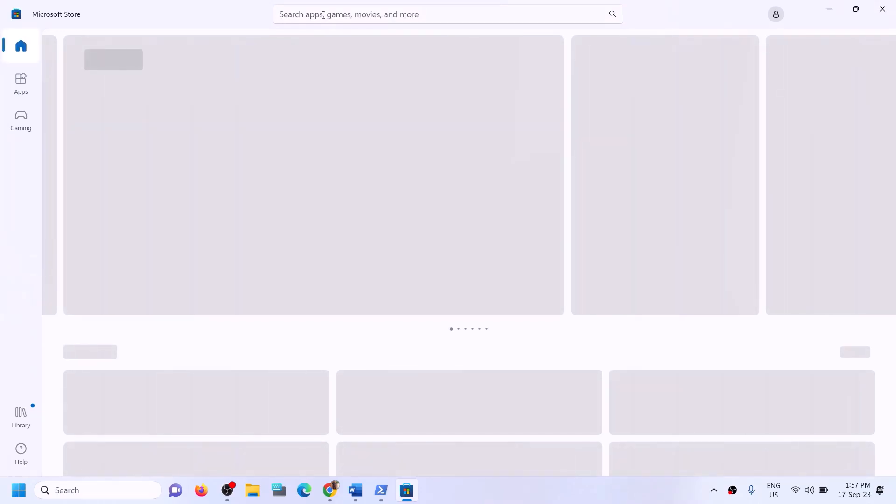
# Step: Search Microsoft Store for "xbox" and start installing the Xbox app by Microsoft Corporation
pyautogui.click(323, 14)
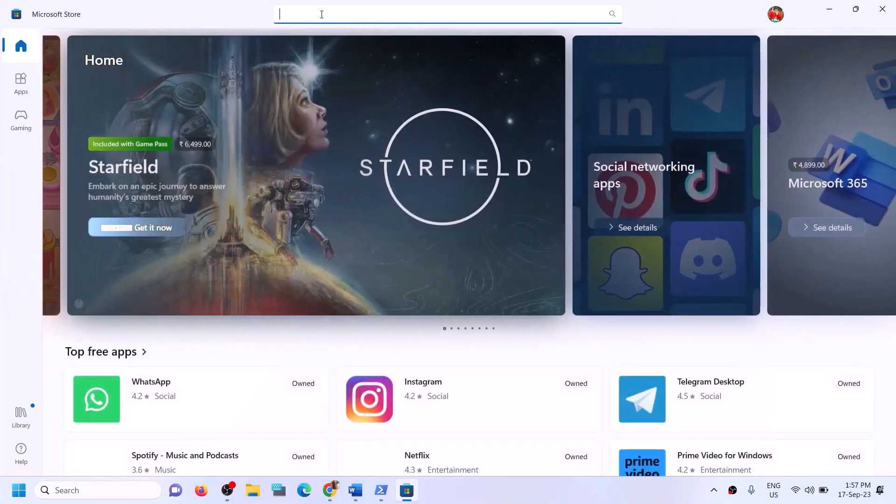
pyautogui.write('xbox')
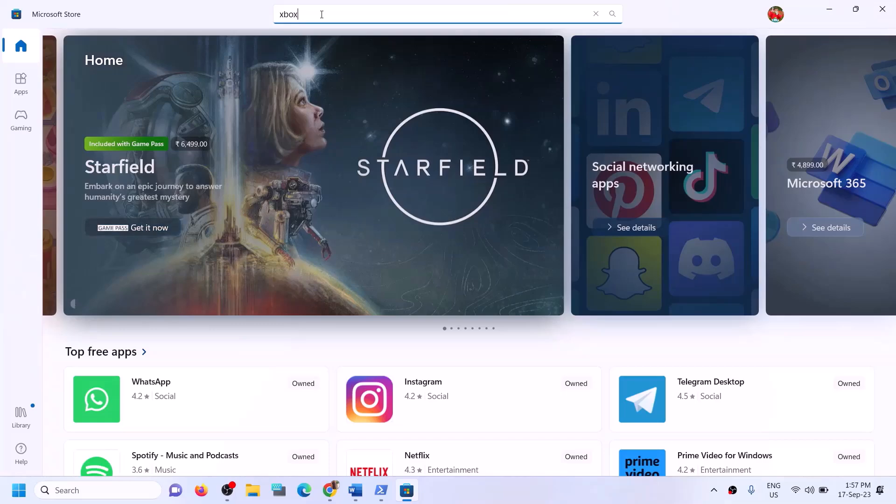
pyautogui.click(329, 245)
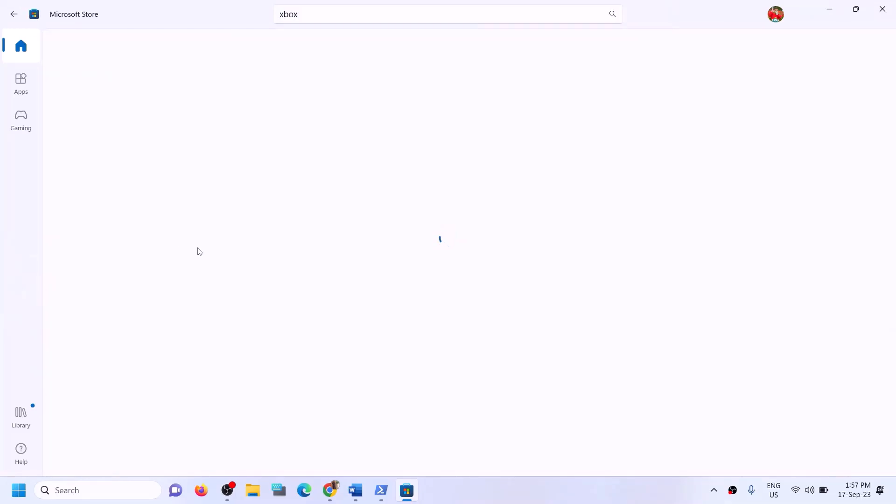
pyautogui.click(185, 237)
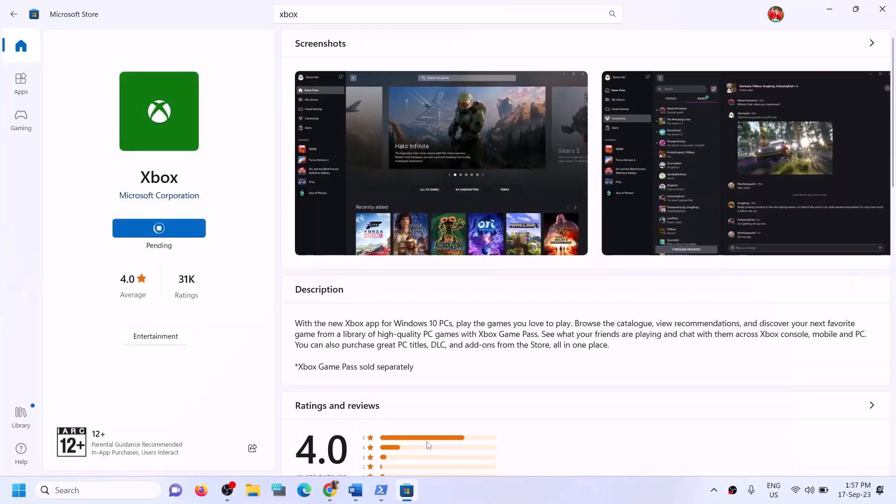
# Step: Review Step 12 in the Word document, highlighting "Try installing to C drive", and open Windows Settings
pyautogui.click(383, 337)
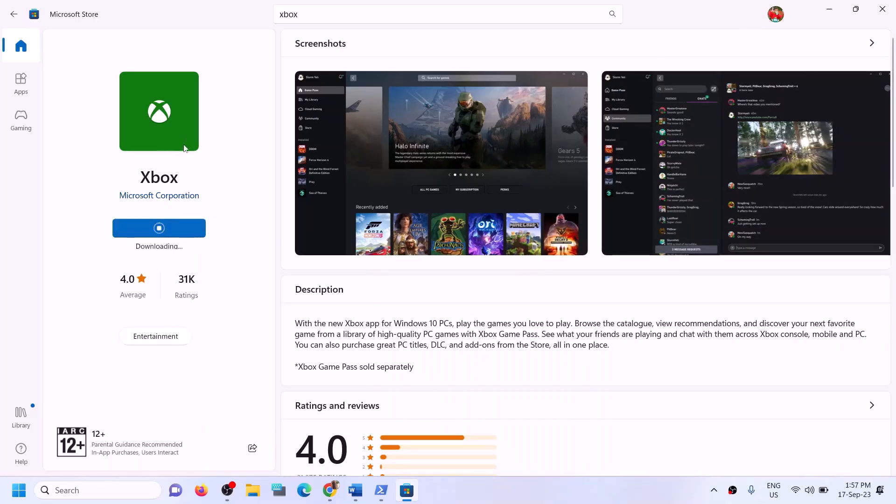
pyautogui.click(355, 490)
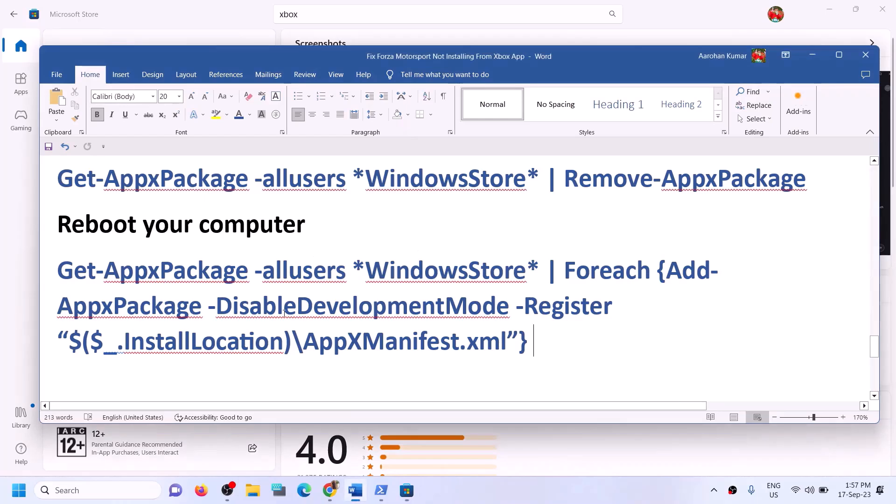
pyautogui.scroll(-3, 283, 322)
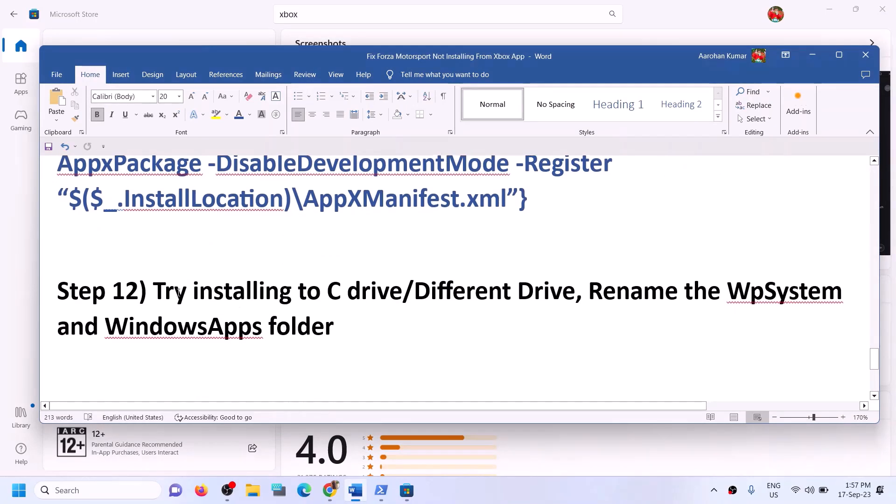
pyautogui.moveTo(154, 286); pyautogui.dragTo(403, 294)
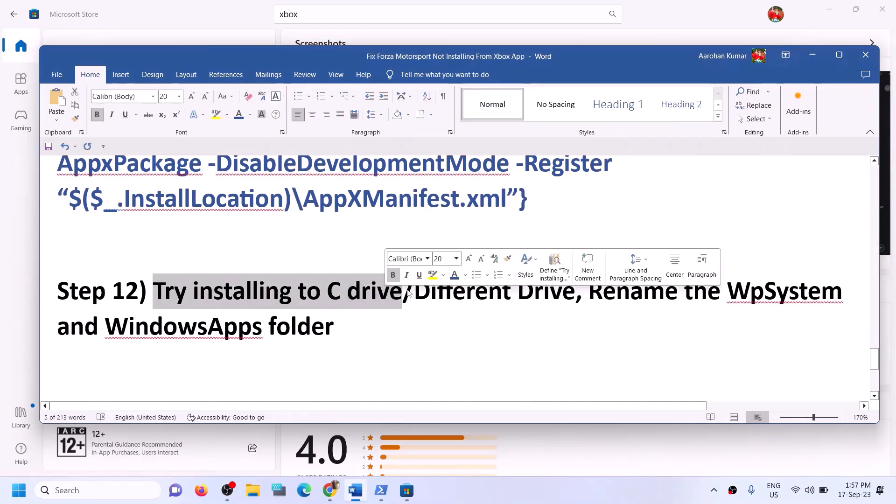
pyautogui.click(431, 297)
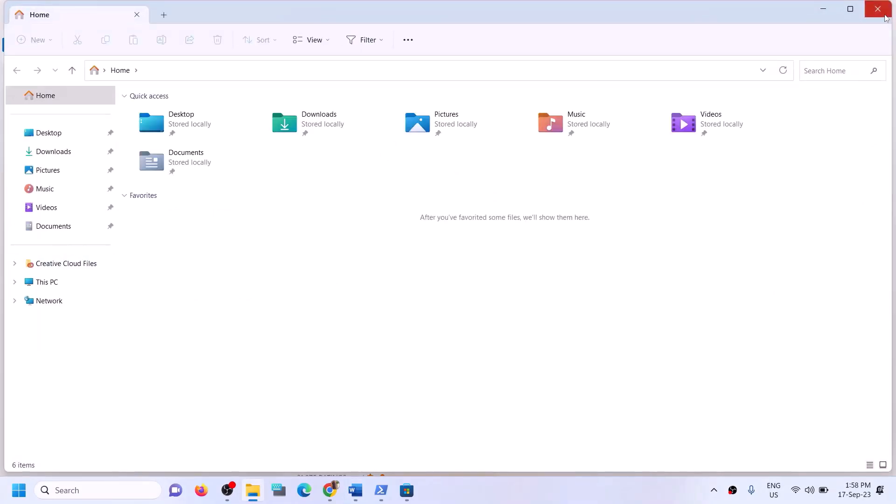
pyautogui.click(885, 16)
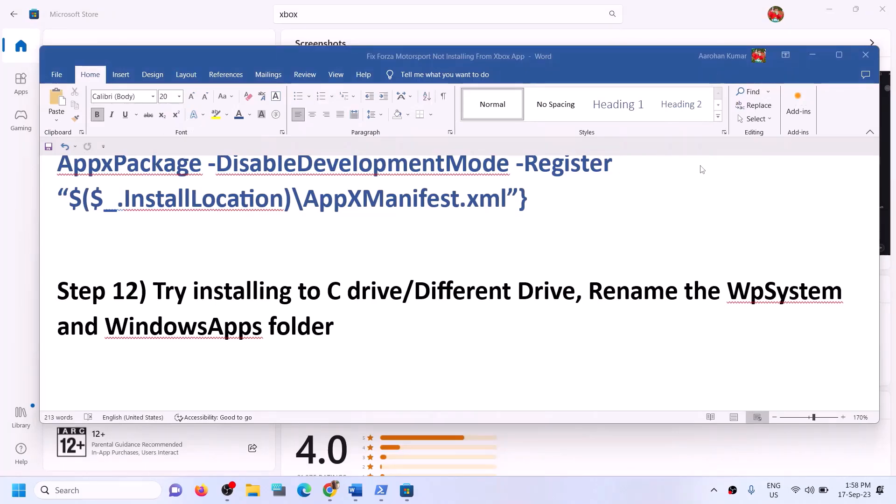
pyautogui.press('super+i')
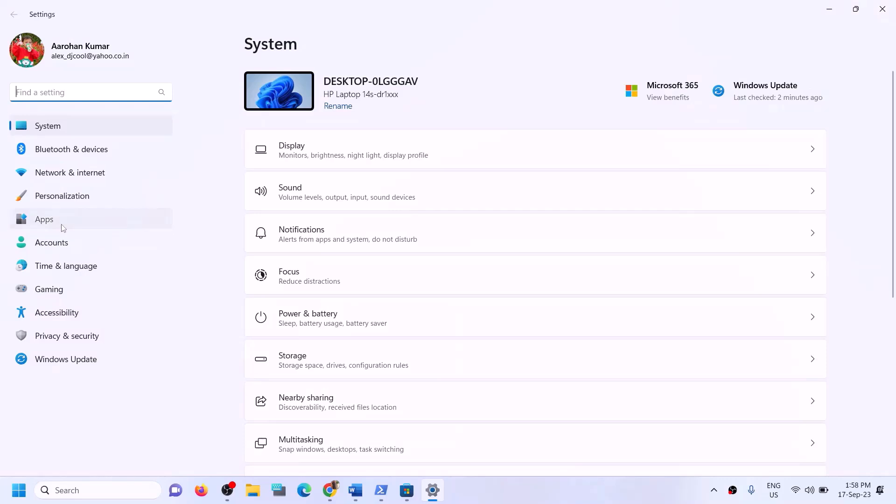
pyautogui.click(64, 227)
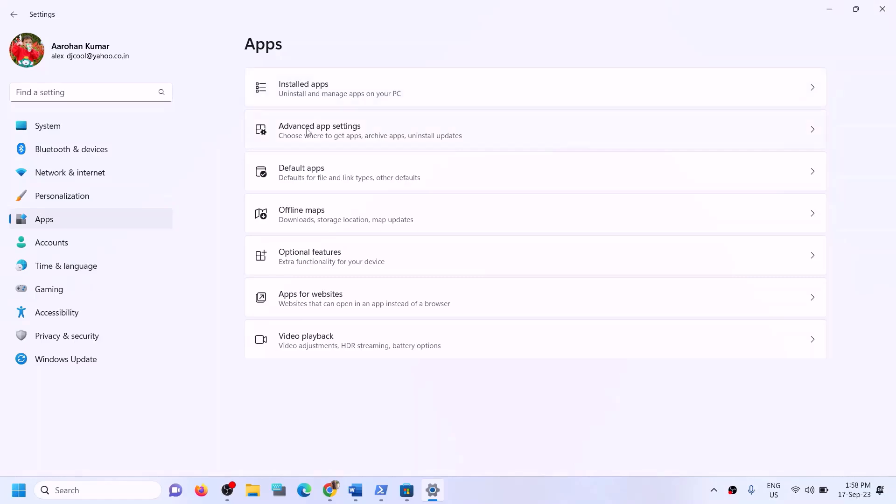
pyautogui.click(341, 138)
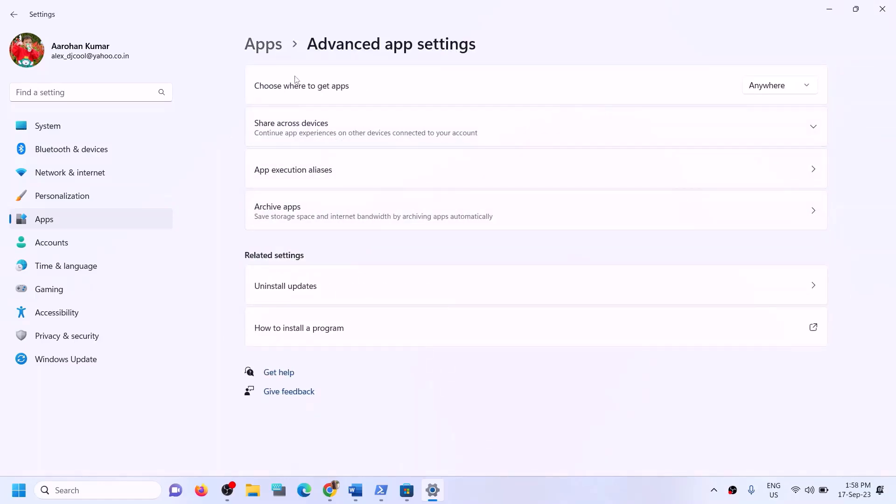
pyautogui.click(275, 47)
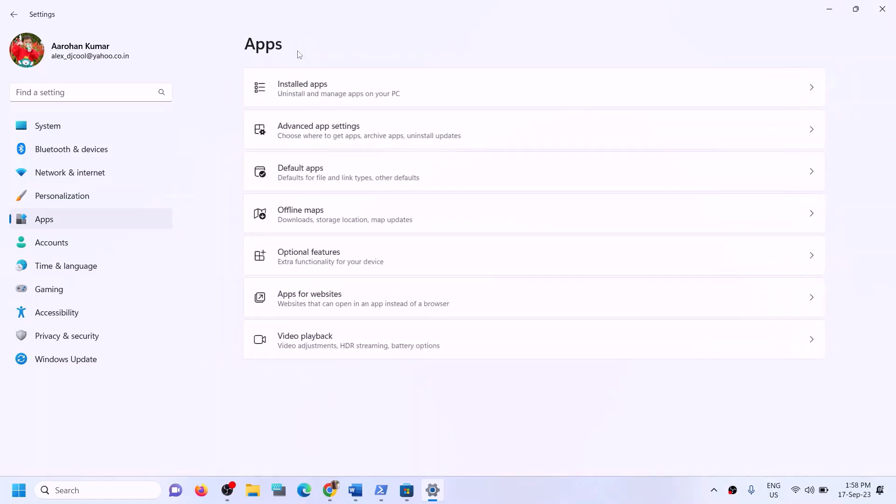
pyautogui.click(296, 93)
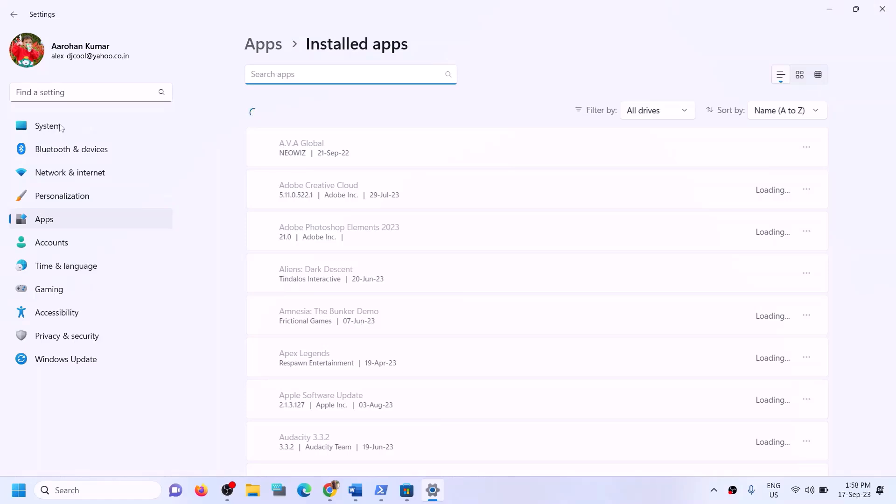
# Step: Open "Where new content is saved" from the advanced storage settings under System > Storage
pyautogui.click(48, 130)
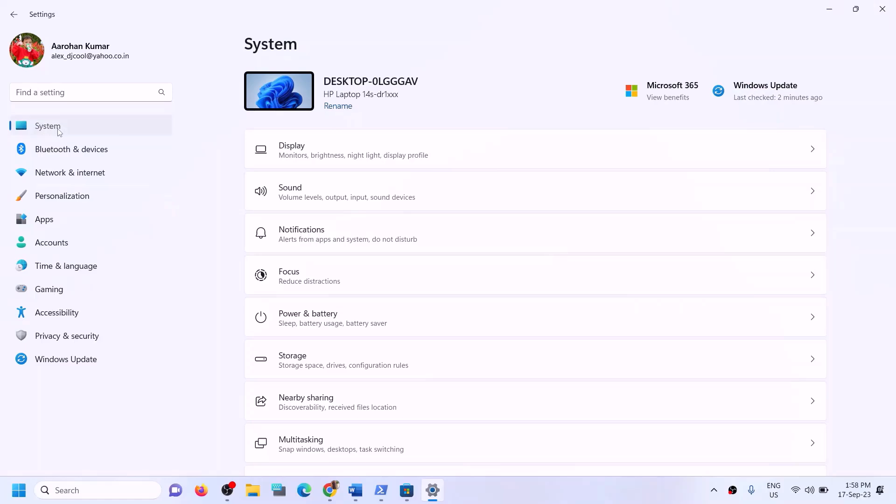
pyautogui.scroll(-2, 309, 276)
pyautogui.scroll(-1, 311, 283)
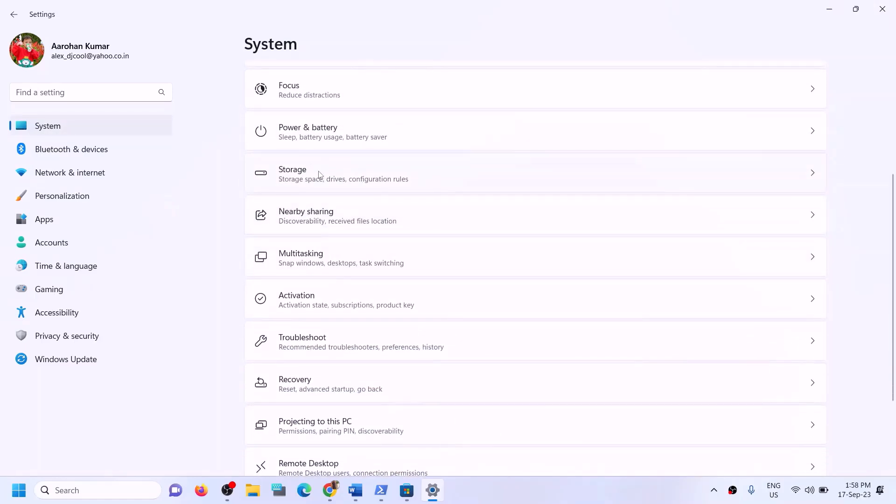
pyautogui.click(320, 175)
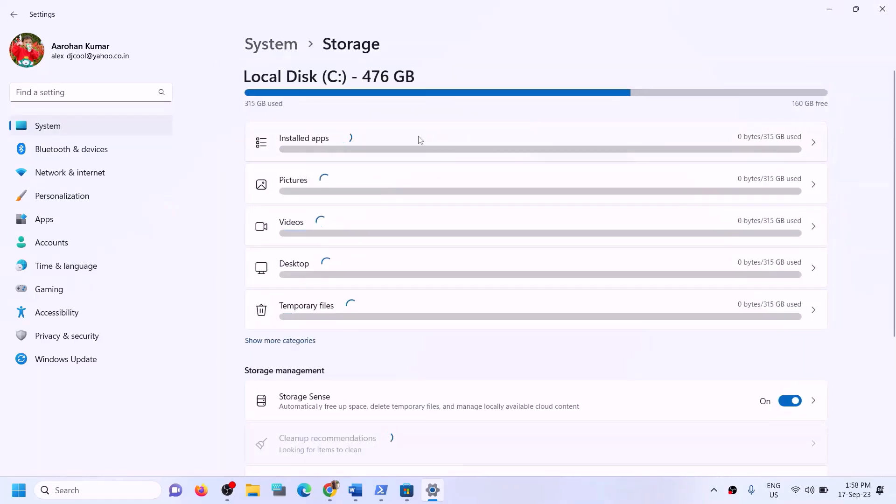
pyautogui.scroll(-3, 399, 270)
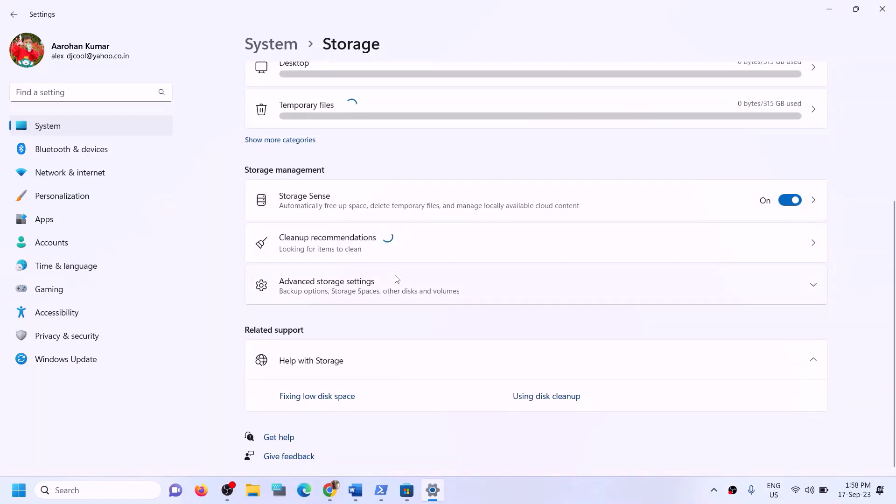
pyautogui.click(341, 283)
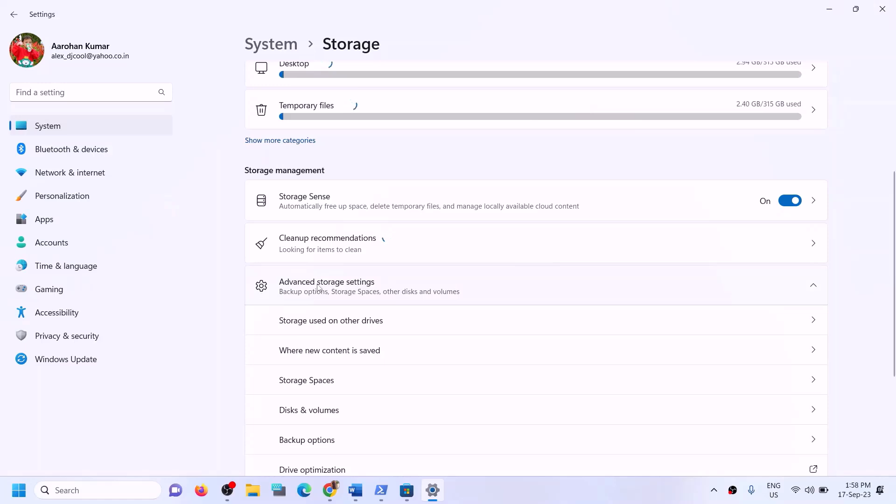
pyautogui.scroll(-1, 379, 297)
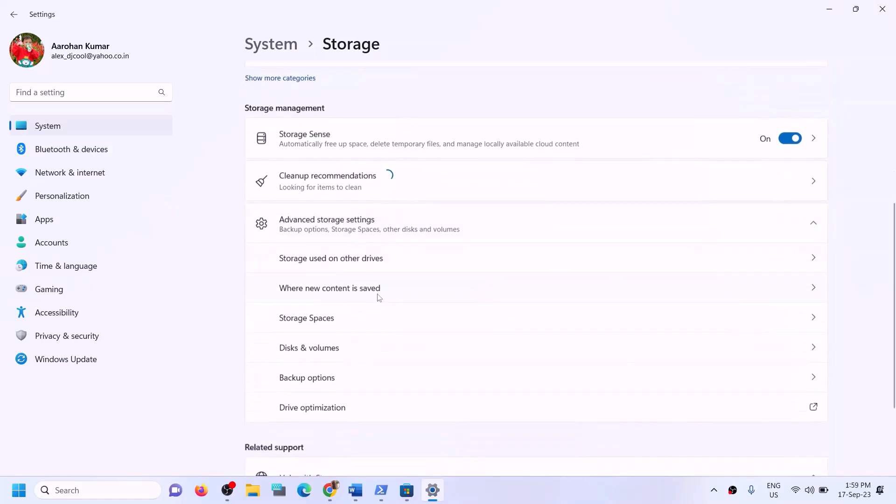
pyautogui.click(323, 292)
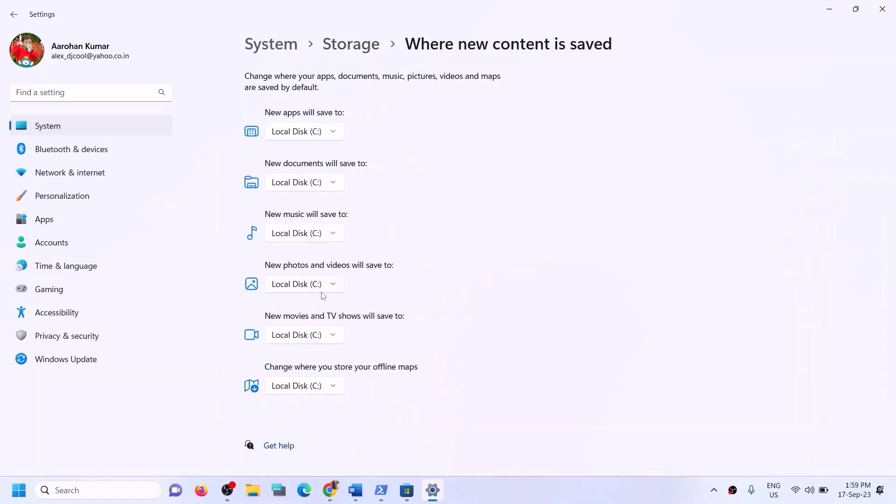
# Step: Check the drives offered for saving new apps, highlighting "Try installing to C drive" in Word's Step 12 in between
pyautogui.click(339, 139)
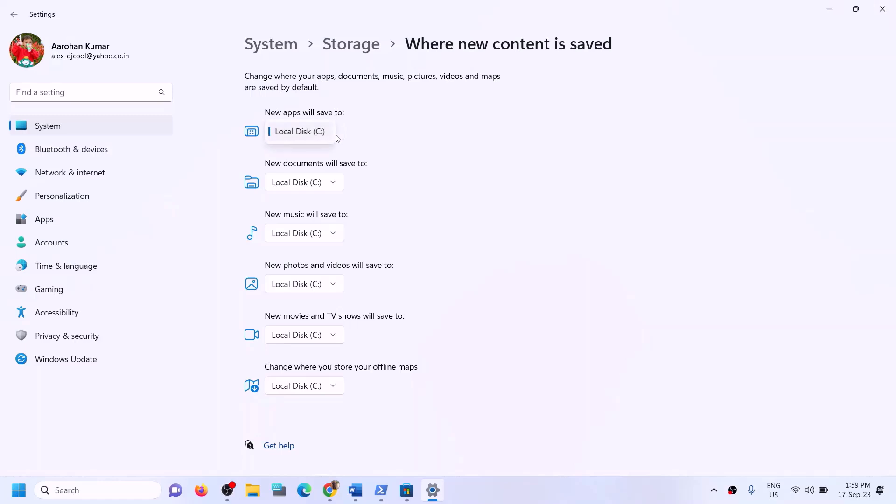
pyautogui.click(363, 122)
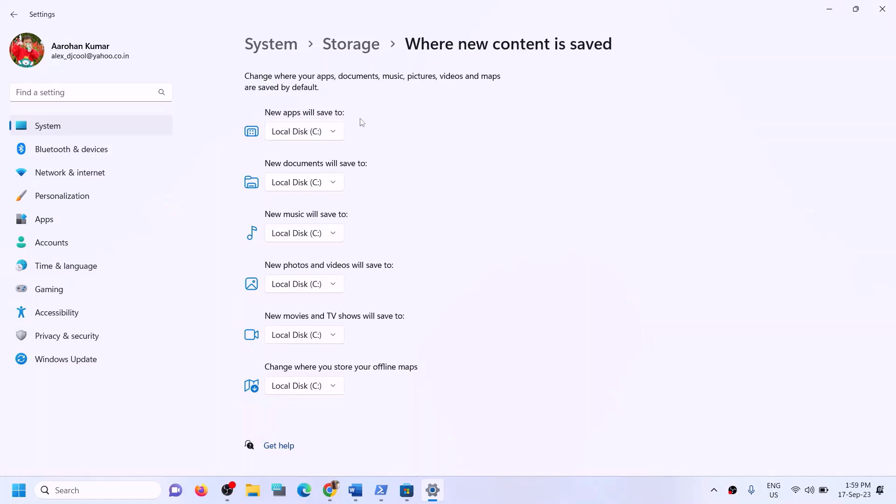
pyautogui.click(356, 490)
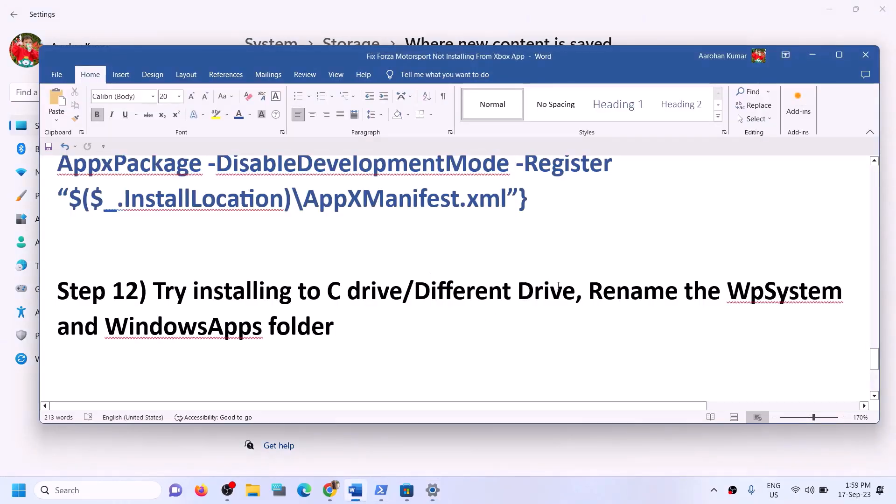
pyautogui.moveTo(154, 291); pyautogui.dragTo(381, 287)
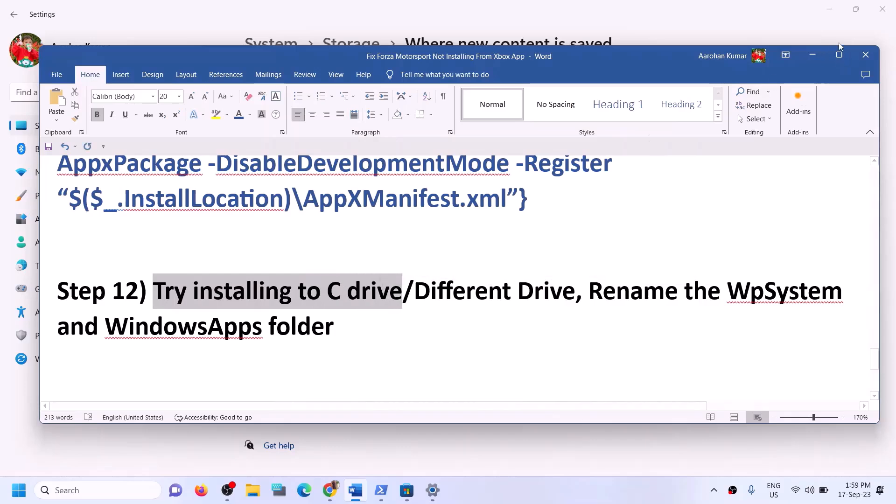
pyautogui.click(811, 55)
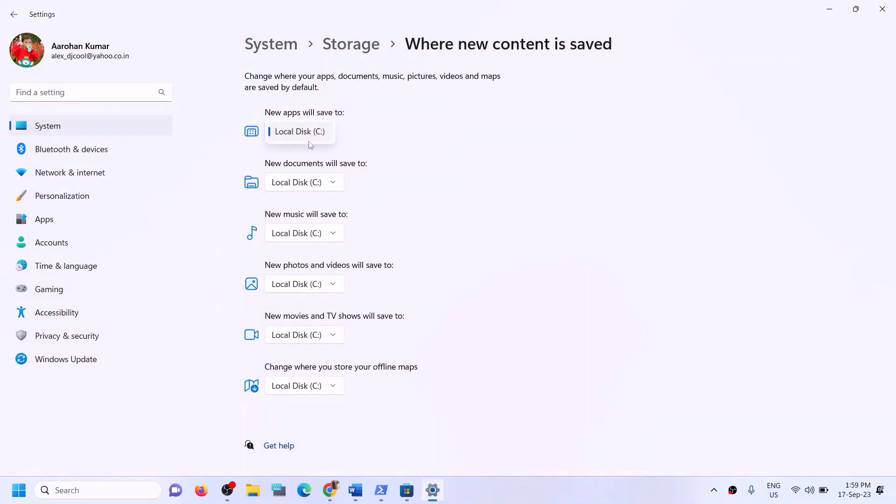
pyautogui.click(342, 138)
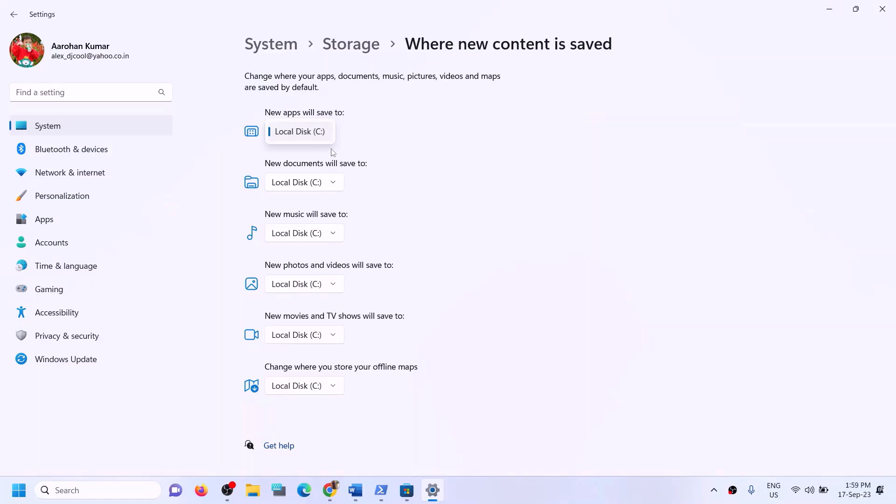
pyautogui.click(379, 144)
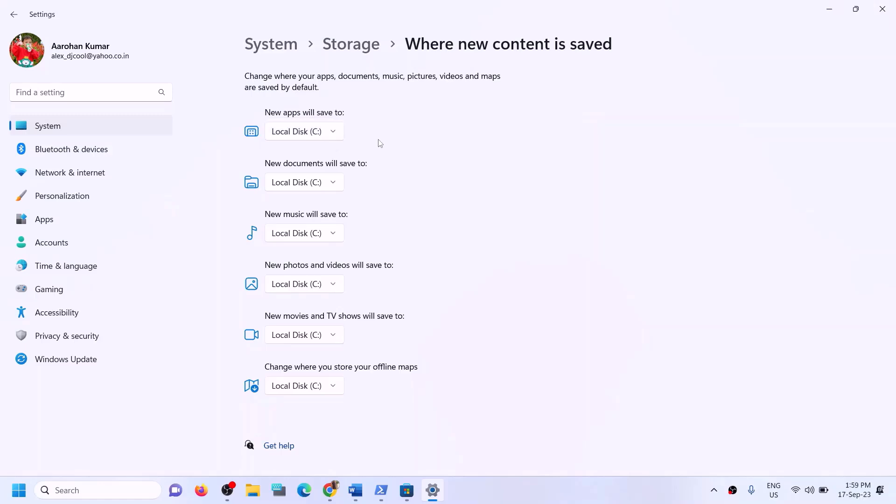
pyautogui.click(335, 139)
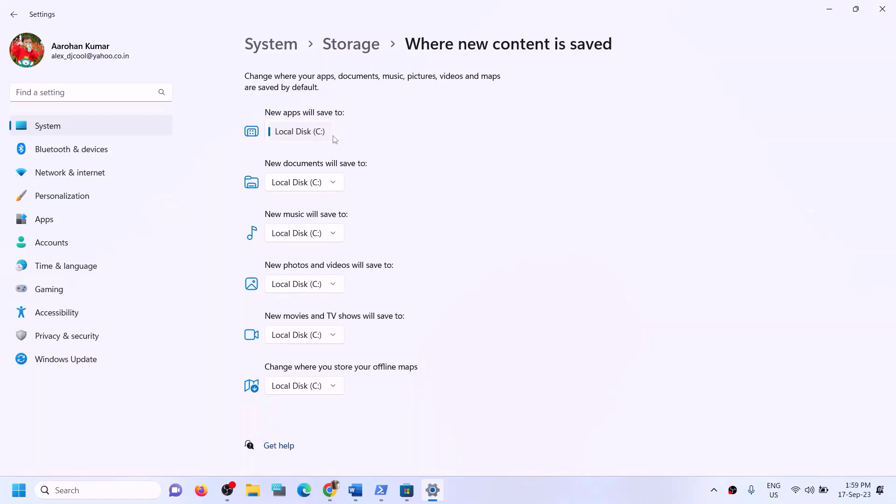
pyautogui.click(583, 140)
# Step: Review Step 12 in the Word document again, highlight "Different Drive", and return to the save-location settings
pyautogui.click(355, 490)
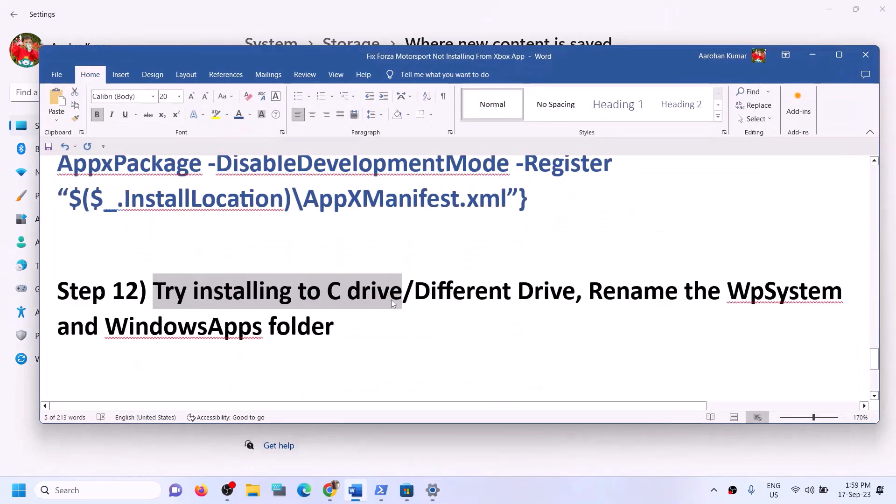
pyautogui.moveTo(174, 290); pyautogui.dragTo(400, 292)
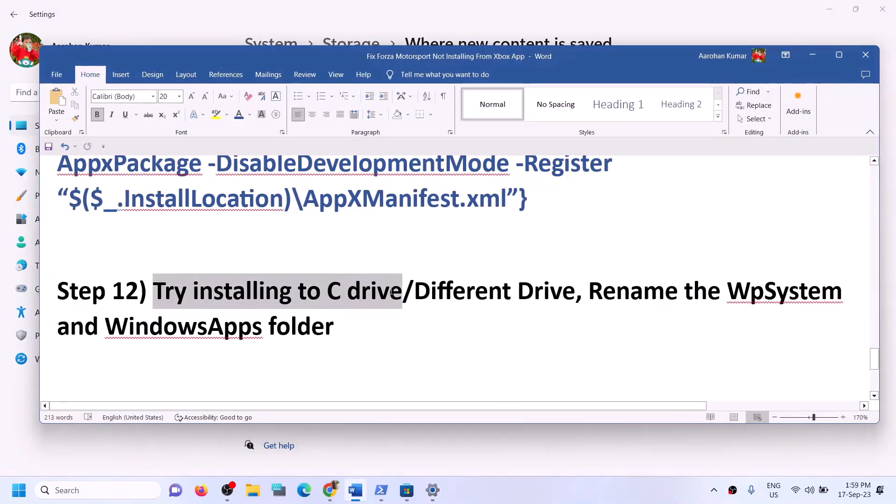
pyautogui.click(355, 322)
pyautogui.moveTo(193, 292); pyautogui.dragTo(579, 293)
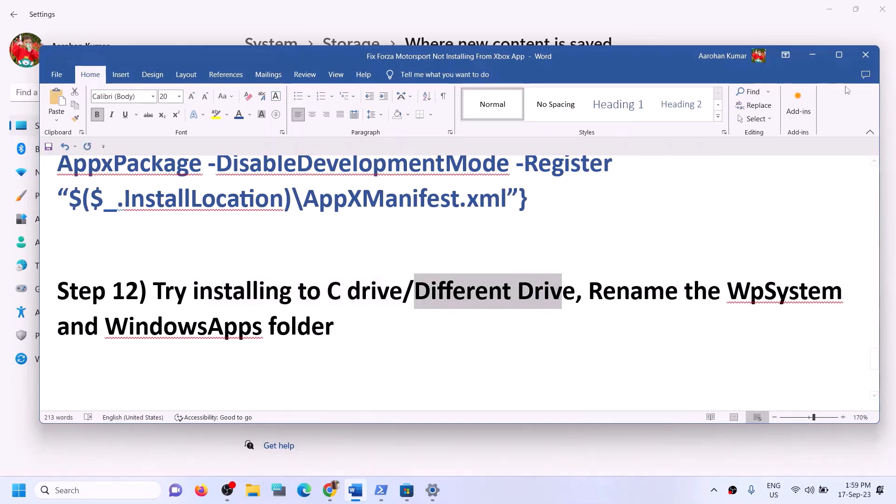
pyautogui.click(813, 55)
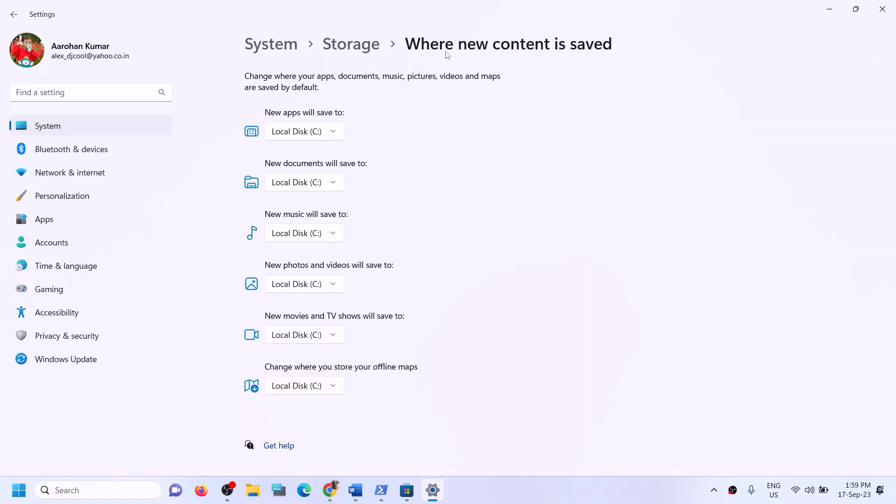
# Step: Close the File Explorer window of Local Disk (D:) and set new apps to save to Local Disk (D:)
pyautogui.click(336, 133)
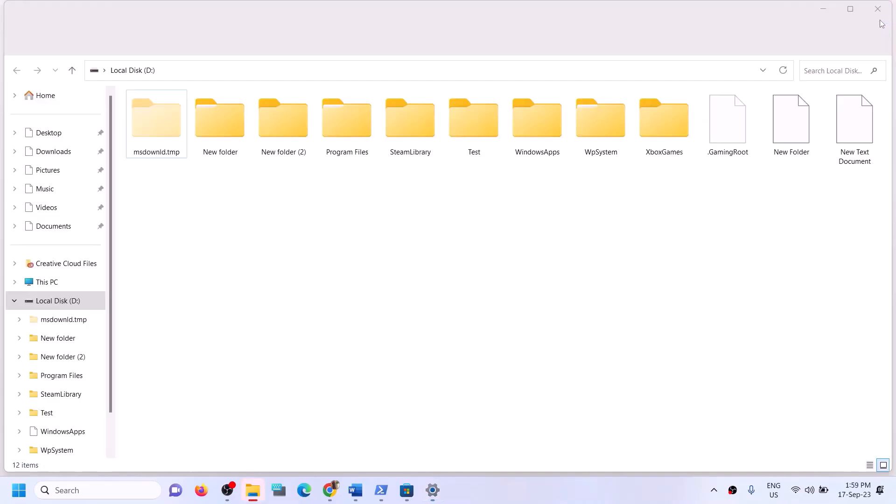
pyautogui.click(881, 10)
pyautogui.click(306, 132)
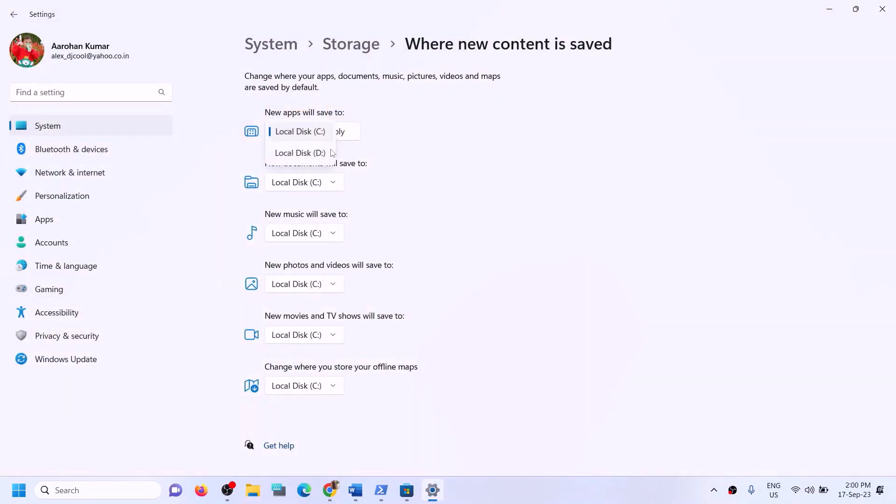
pyautogui.click(307, 156)
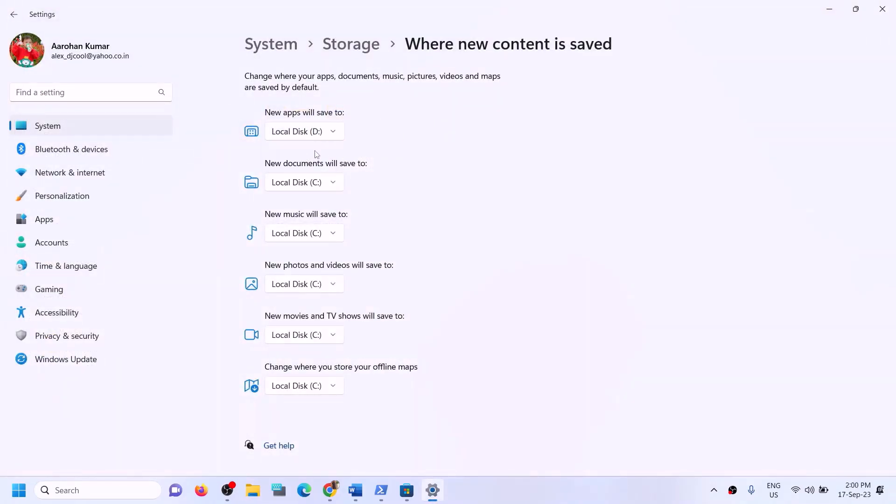
# Step: Set new apps to save to Local Disk (C:) and apply the change
pyautogui.click(334, 136)
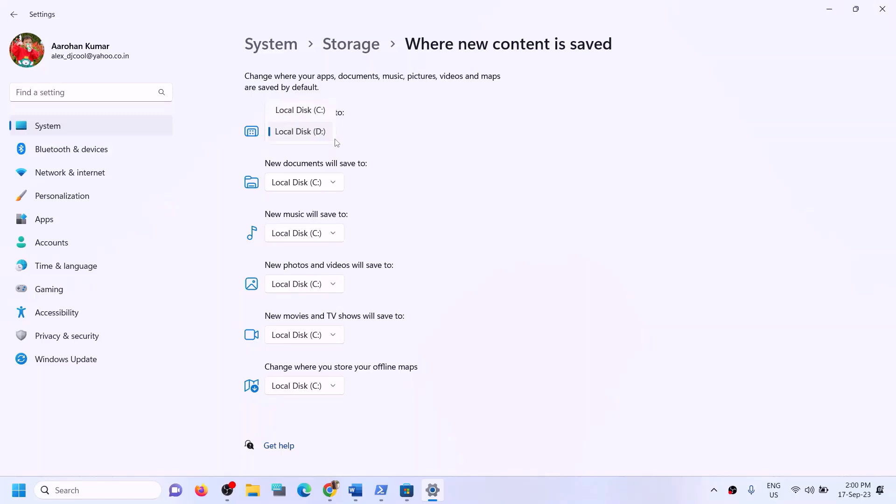
pyautogui.click(321, 114)
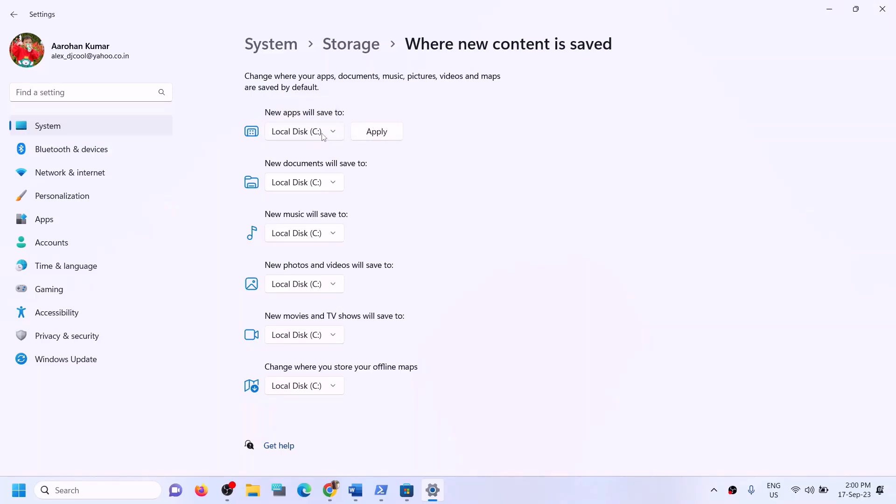
pyautogui.click(360, 134)
# Step: Set new apps to save to Local Disk (D:), apply it, check the drive choice, and close Settings
pyautogui.click(322, 135)
pyautogui.click(311, 154)
pyautogui.click(377, 133)
pyautogui.click(335, 134)
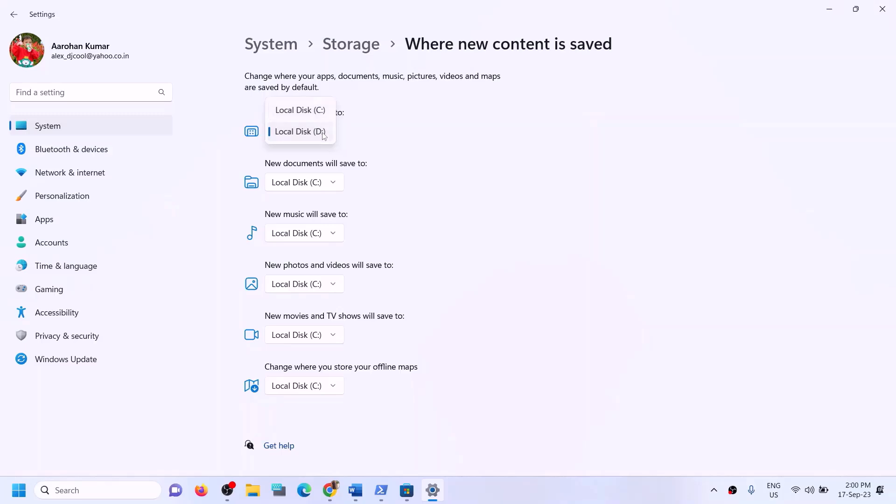
pyautogui.click(413, 139)
pyautogui.click(882, 9)
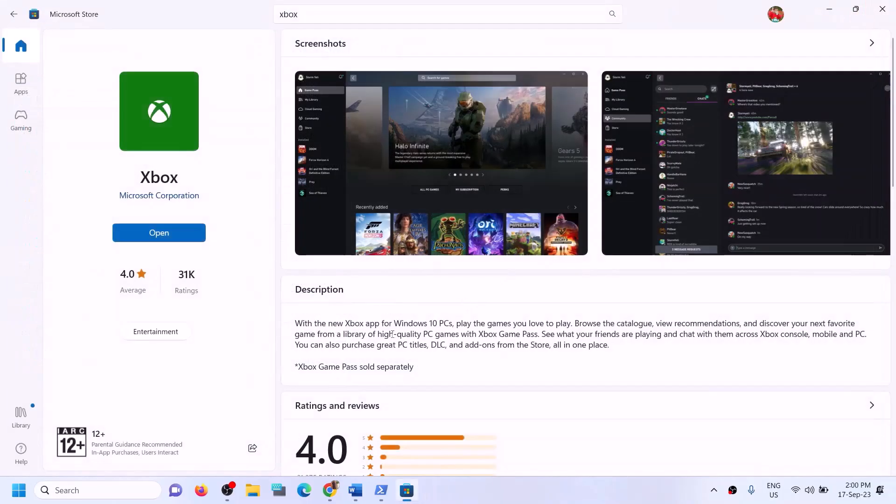
# Step: Review Step 12 in the Word document, highlighting the text on a different drive and on renaming the WpSystem and WindowsApps folders
pyautogui.click(355, 490)
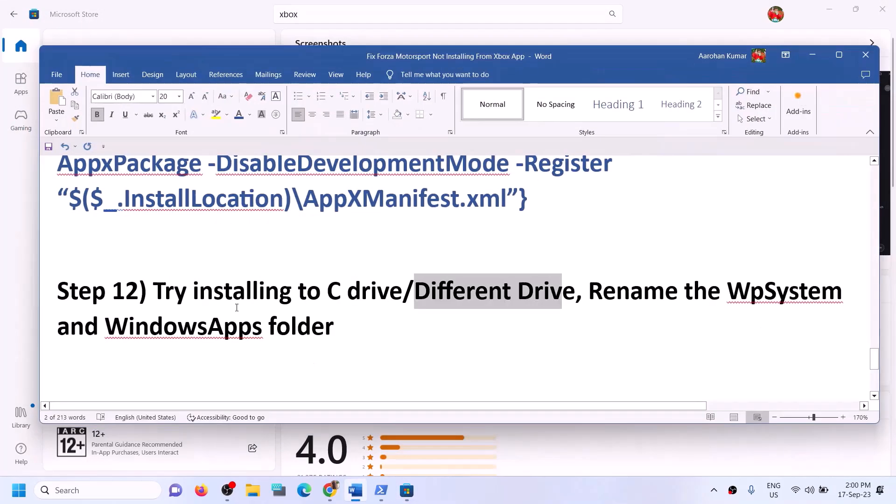
pyautogui.click(233, 291)
pyautogui.moveTo(183, 290); pyautogui.dragTo(516, 292)
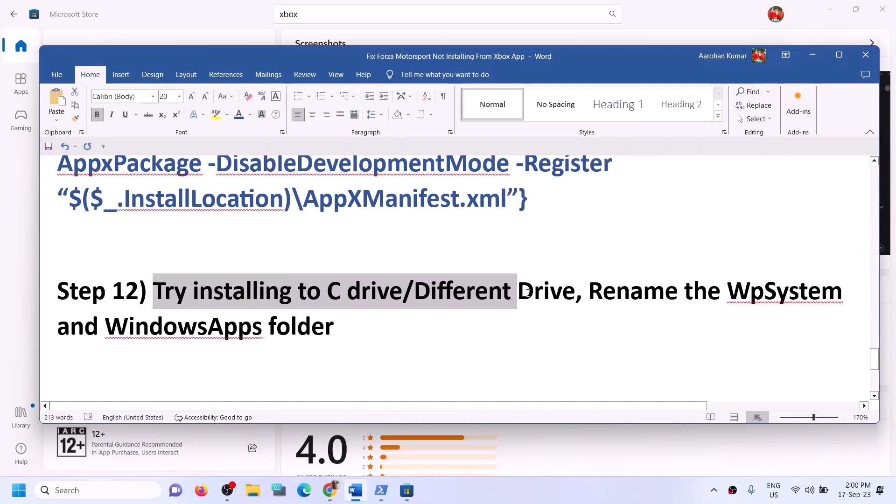
pyautogui.click(534, 291)
pyautogui.moveTo(591, 294); pyautogui.dragTo(779, 331)
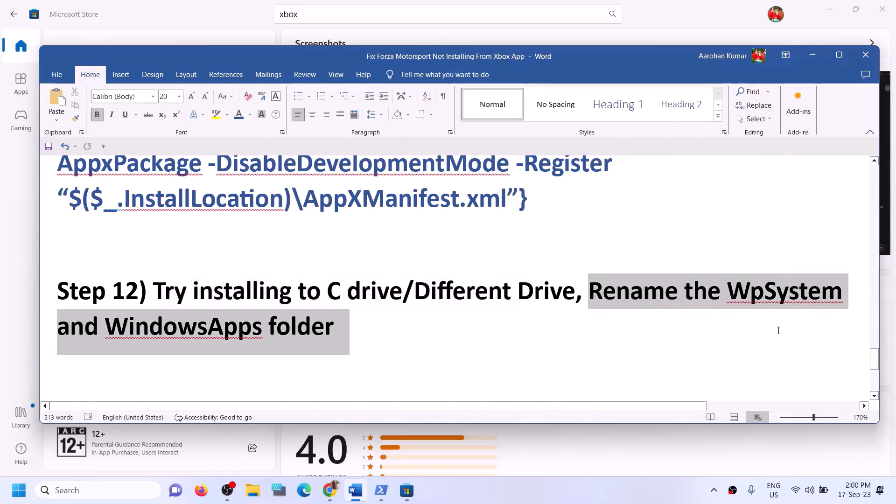
pyautogui.click(126, 348)
pyautogui.moveTo(93, 334); pyautogui.dragTo(420, 356)
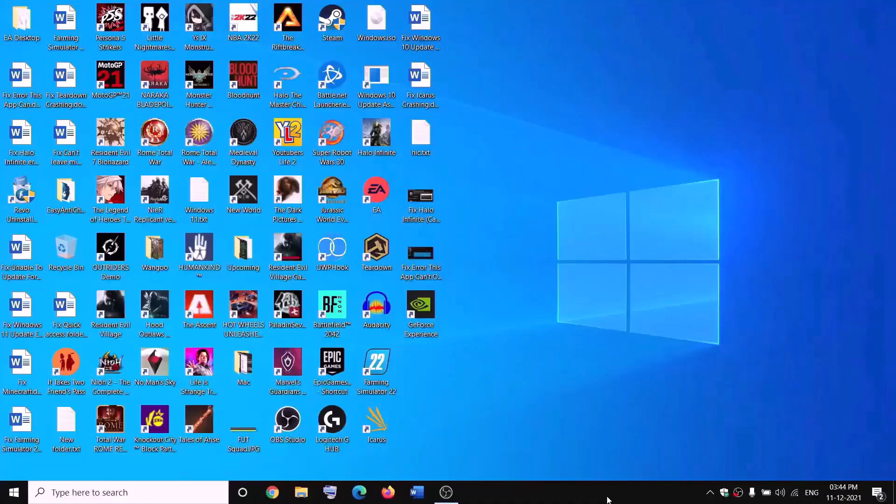
# Step: Open New Volume (D:) from This PC in File Explorer and locate the WpSystem folder
pyautogui.click(307, 492)
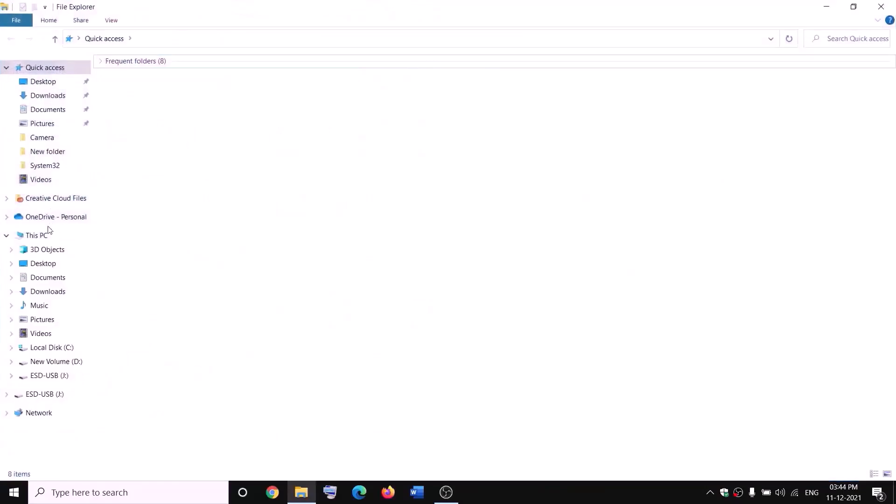
pyautogui.click(50, 240)
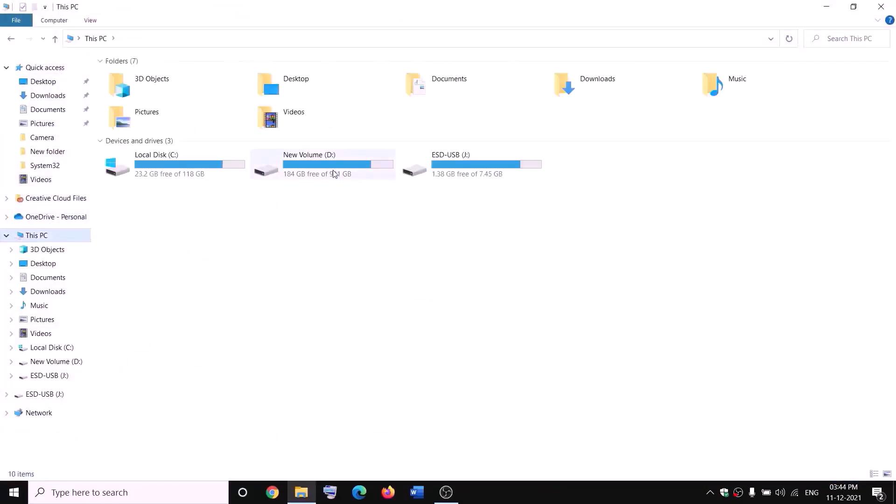
pyautogui.doubleClick(334, 171)
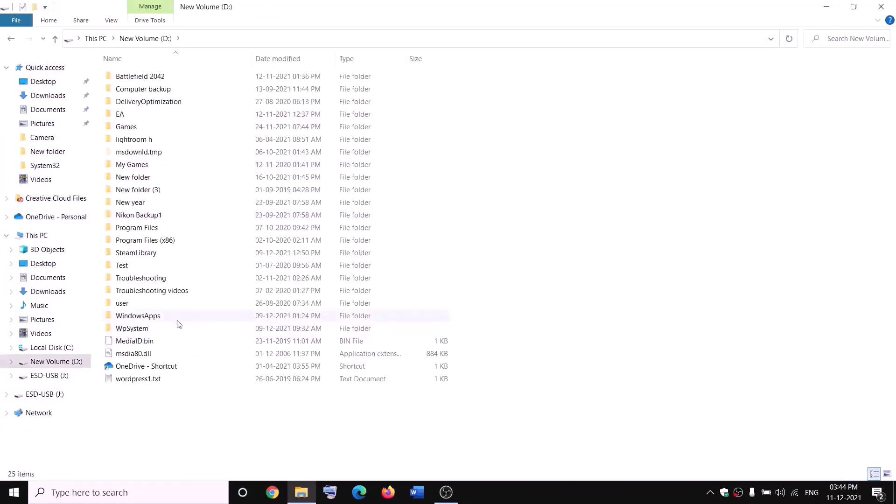
pyautogui.click(143, 328)
pyautogui.rightClick(146, 330)
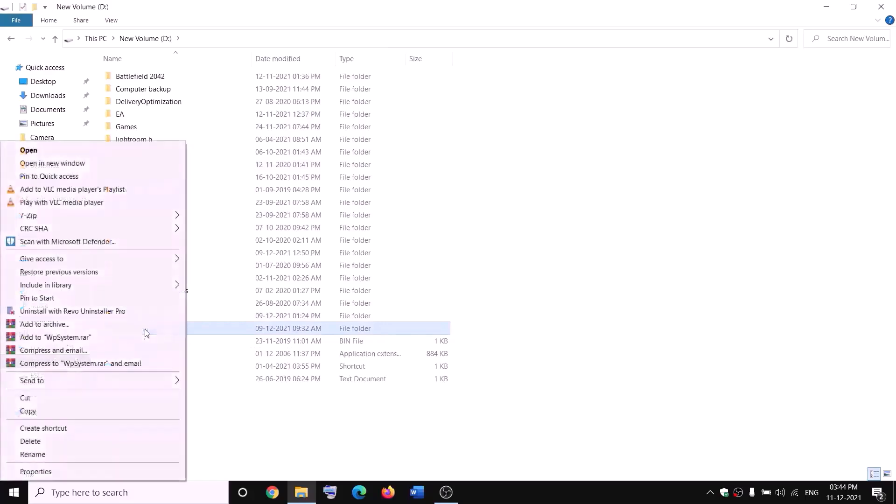
pyautogui.click(284, 427)
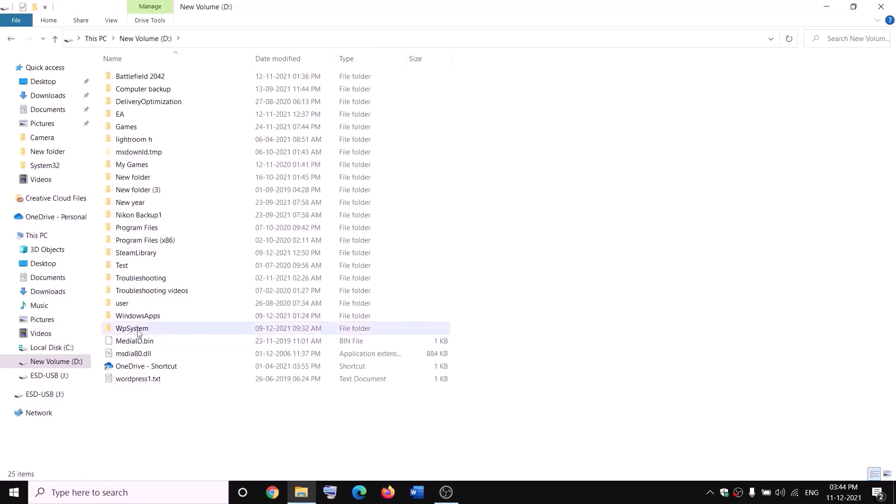
# Step: Open the advanced security settings from the properties of the WpSystem folder
pyautogui.moveTo(129, 330)
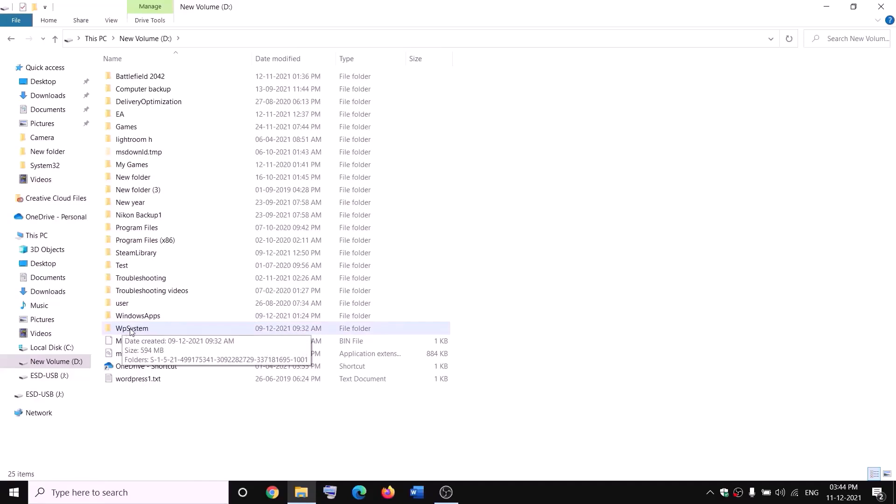
pyautogui.rightClick(132, 330)
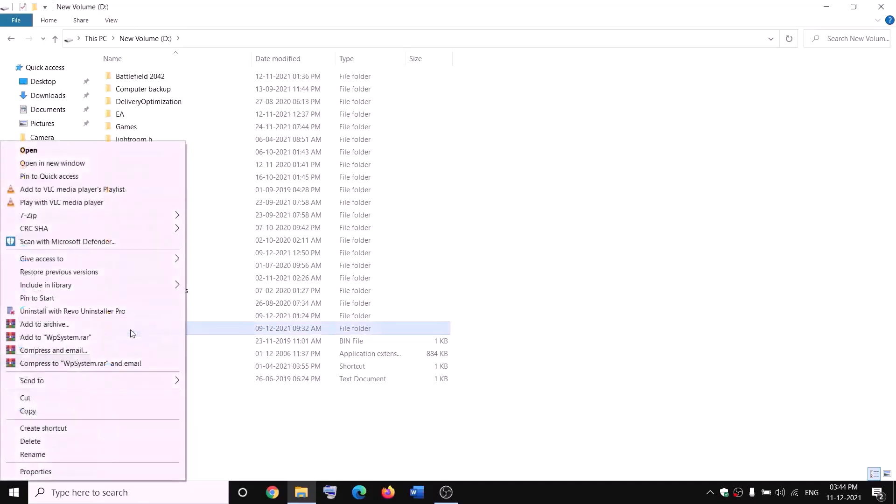
pyautogui.click(36, 472)
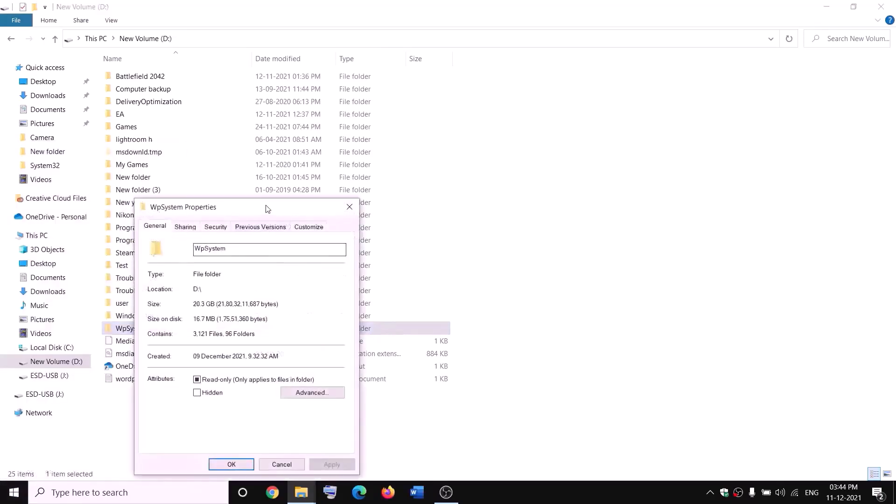
pyautogui.moveTo(275, 210); pyautogui.dragTo(385, 132)
pyautogui.click(333, 151)
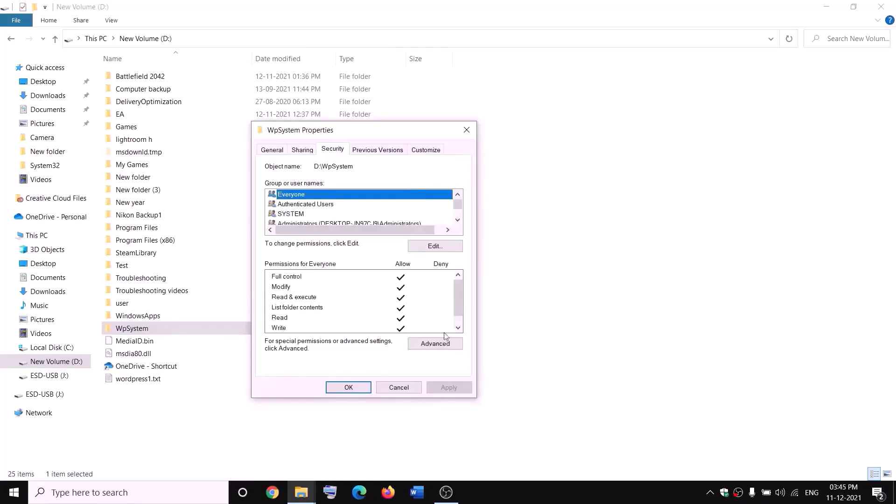
pyautogui.click(434, 346)
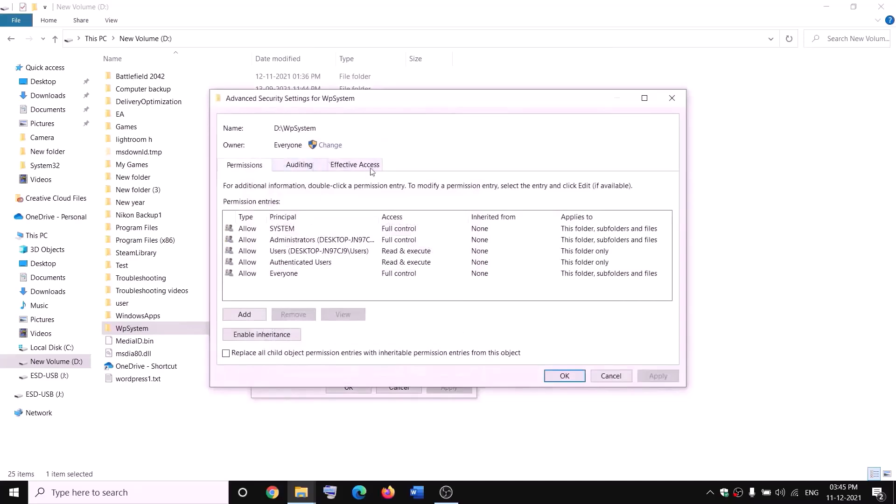
# Step: Change the owner of WpSystem to Everyone, replace the owner on subcontainers and objects, apply it, and close the folder's properties
pyautogui.click(330, 145)
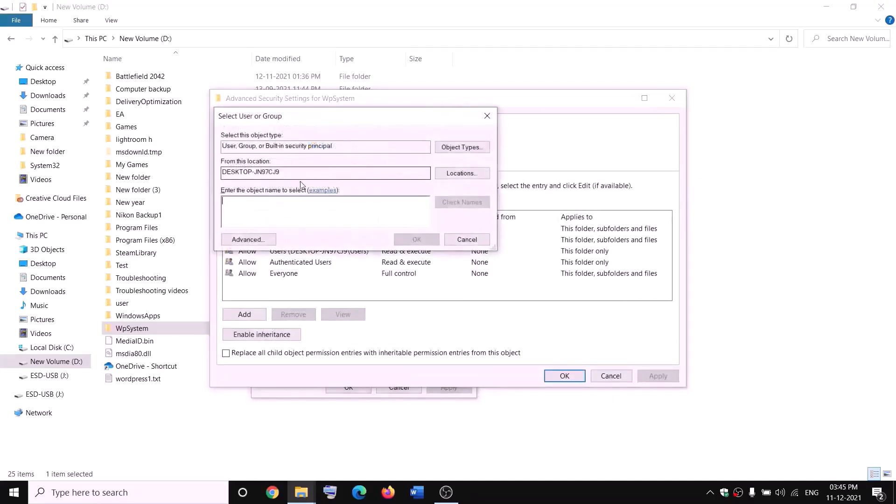
pyautogui.write('w')
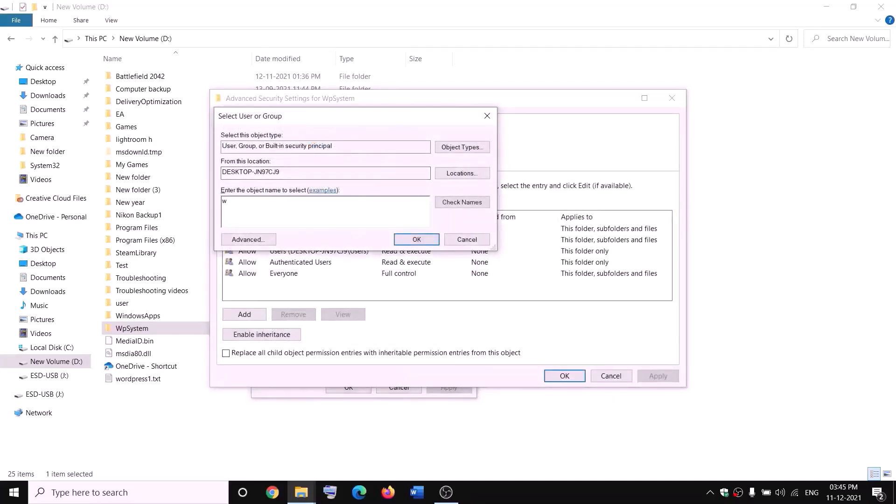
pyautogui.write('everyone')
pyautogui.moveTo(270, 198); pyautogui.dragTo(210, 210)
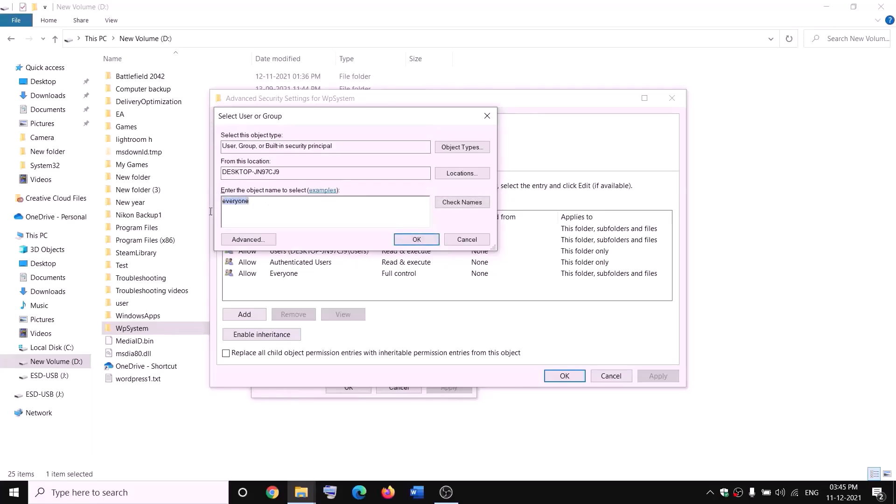
pyautogui.click(466, 208)
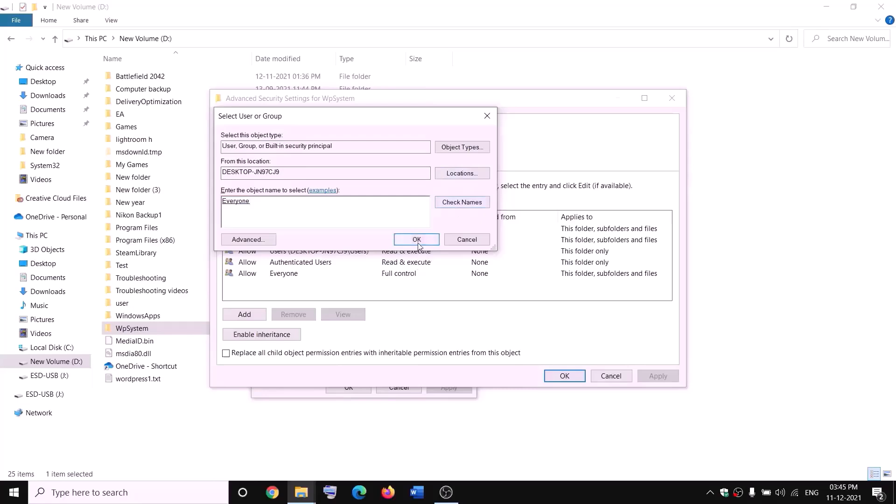
pyautogui.click(416, 239)
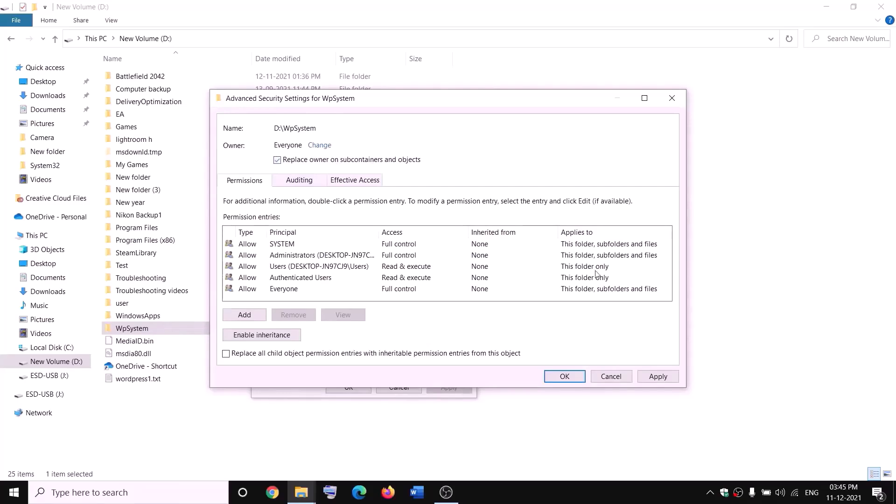
pyautogui.click(661, 378)
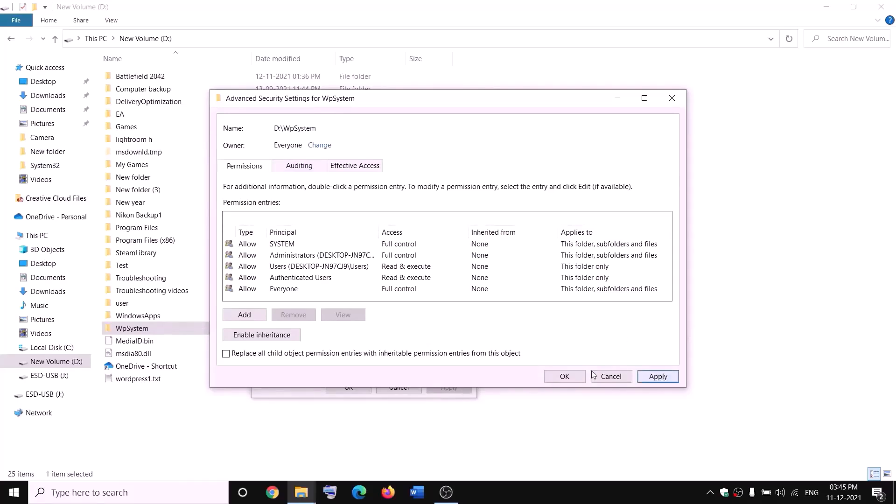
pyautogui.click(563, 379)
pyautogui.click(538, 294)
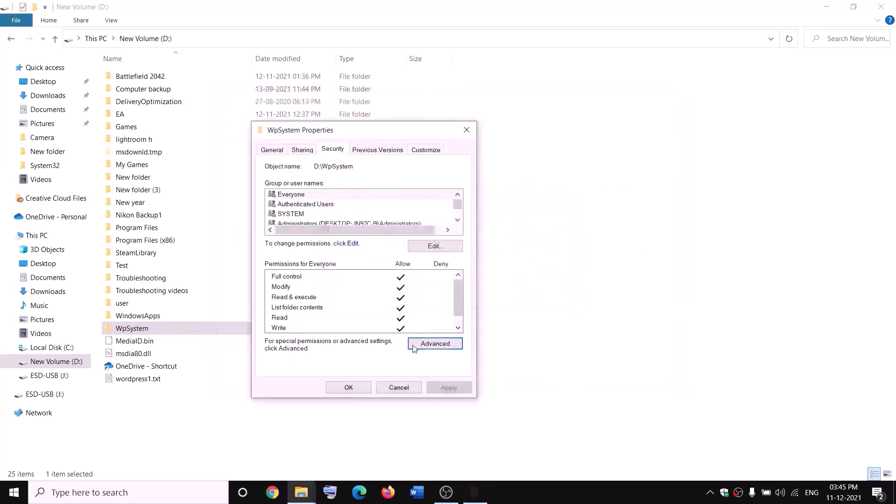
pyautogui.click(348, 387)
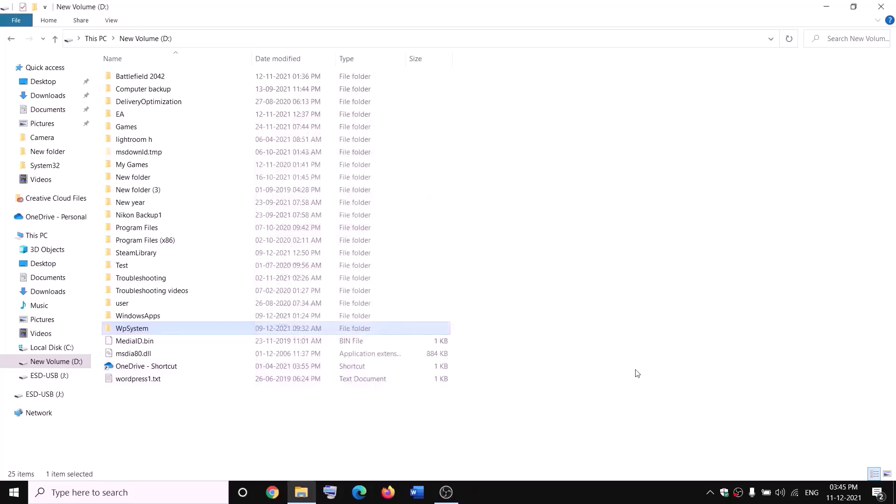
# Step: Reopen the WpSystem folder's properties and return to its advanced security settings
pyautogui.rightClick(134, 331)
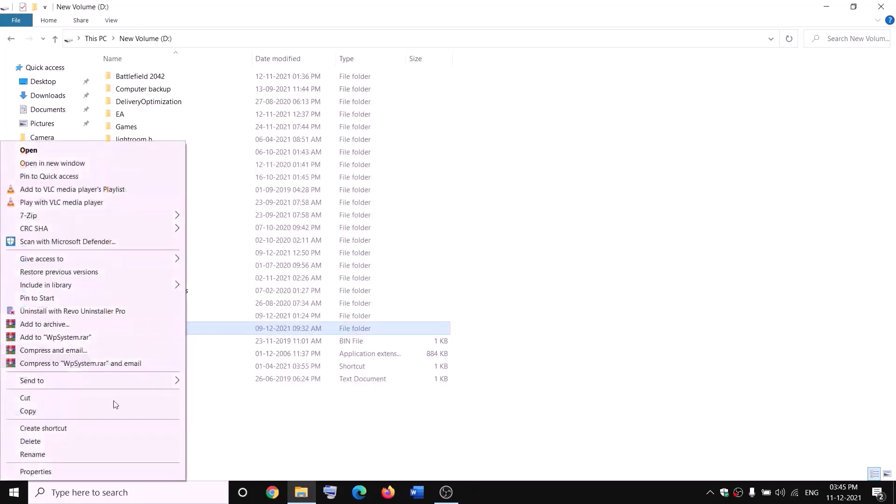
pyautogui.click(54, 471)
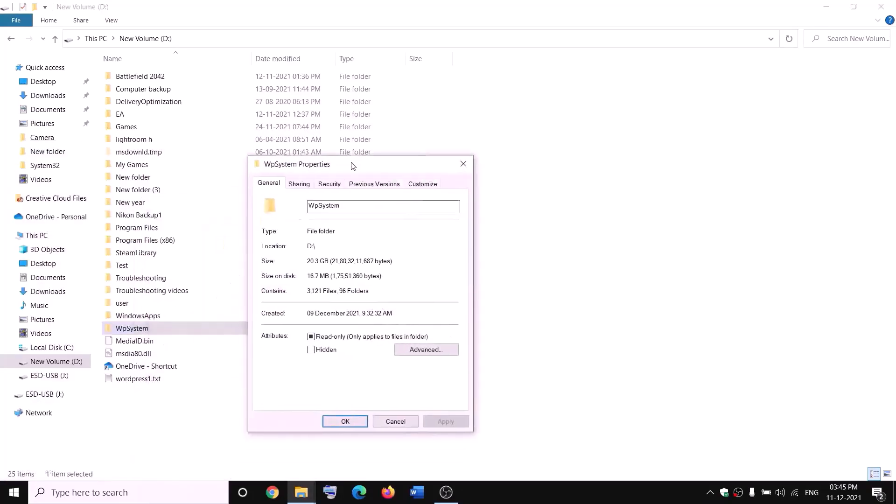
pyautogui.click(329, 171)
pyautogui.click(431, 365)
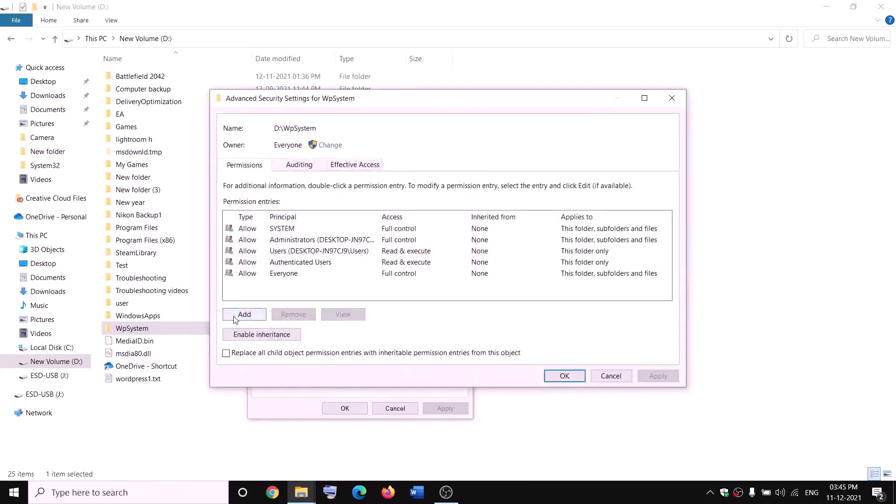
# Step: Add a permission entry for Everyone on WpSystem that allows Full control
pyautogui.click(244, 315)
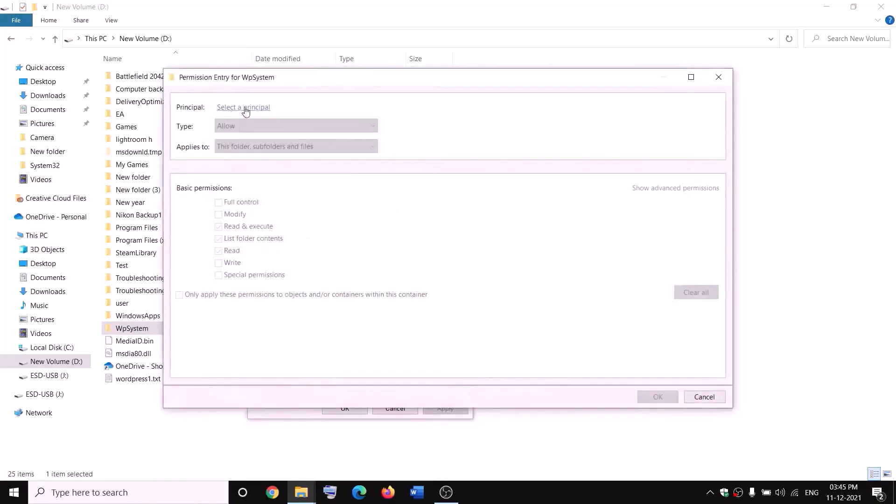
pyautogui.click(244, 109)
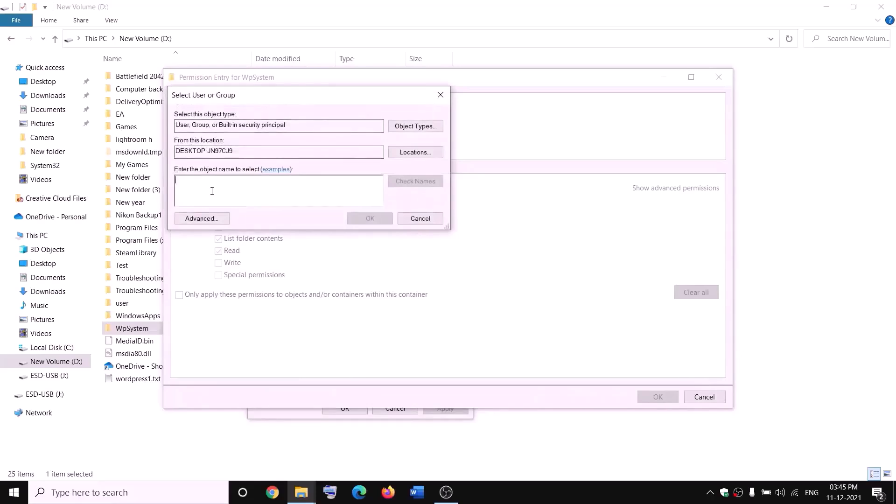
pyautogui.write('everyone')
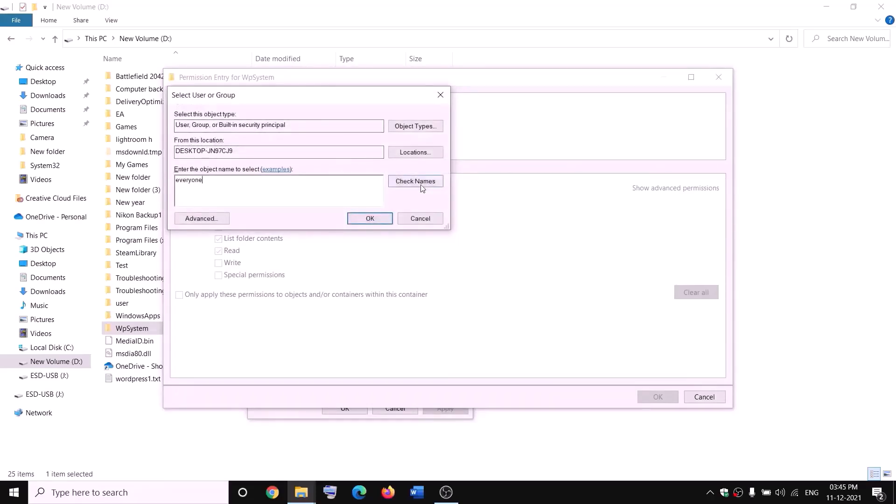
pyautogui.click(395, 183)
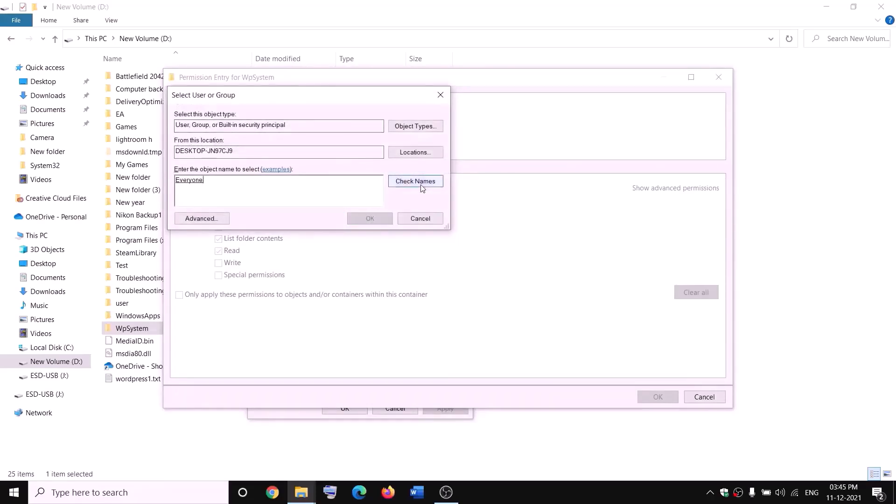
pyautogui.click(374, 218)
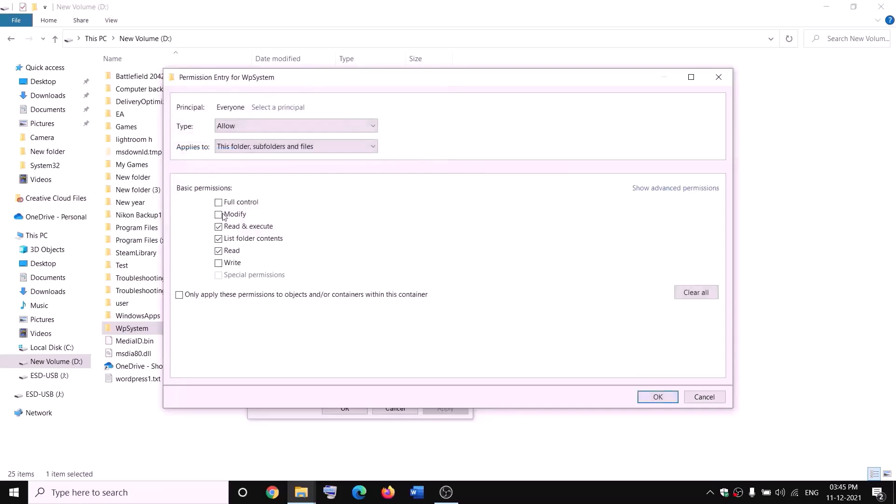
pyautogui.click(219, 204)
pyautogui.click(658, 396)
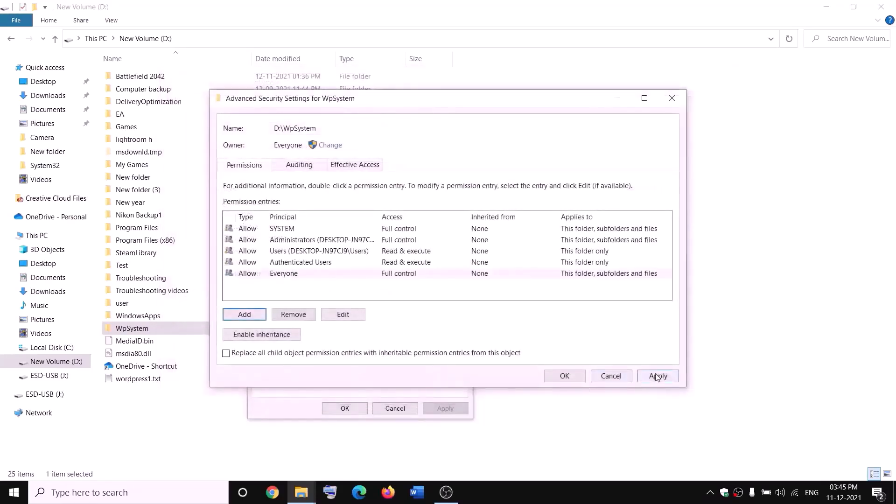
# Step: Apply the new permission entry on WpSystem and close its advanced security settings and properties
pyautogui.click(657, 377)
pyautogui.click(565, 375)
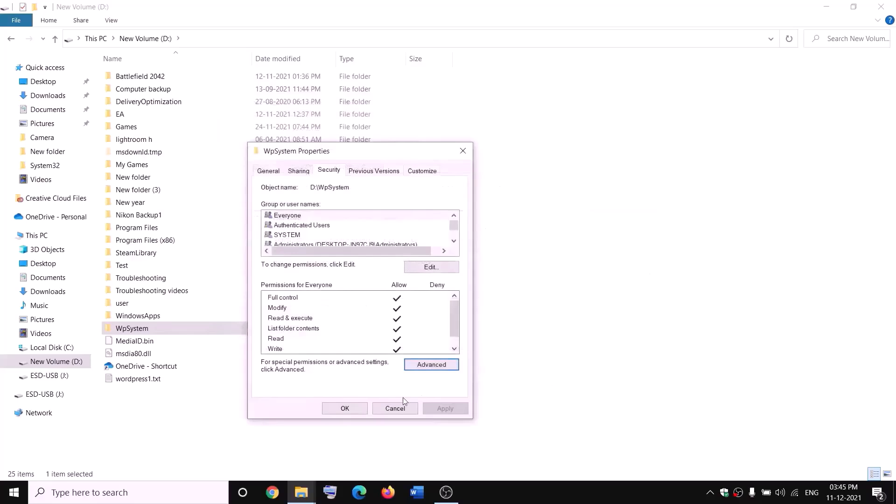
pyautogui.click(345, 409)
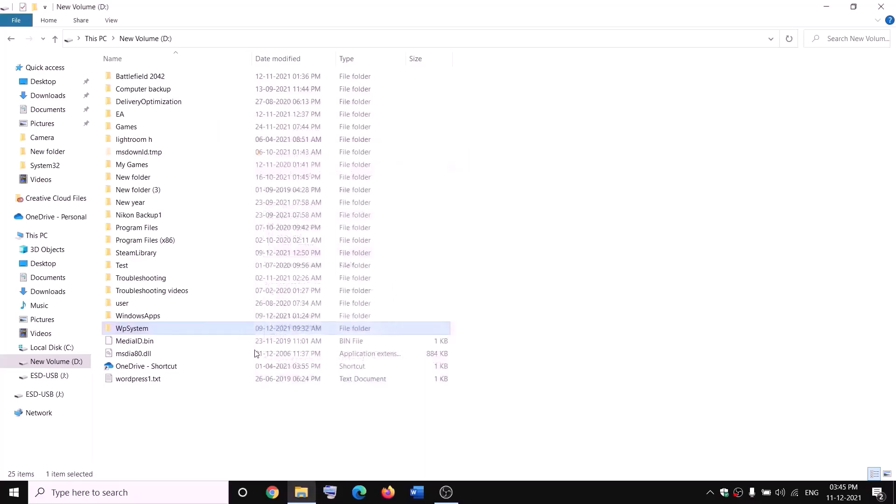
# Step: Rename the WpSystem folder on the D: drive to WpSystem.old
pyautogui.rightClick(131, 329)
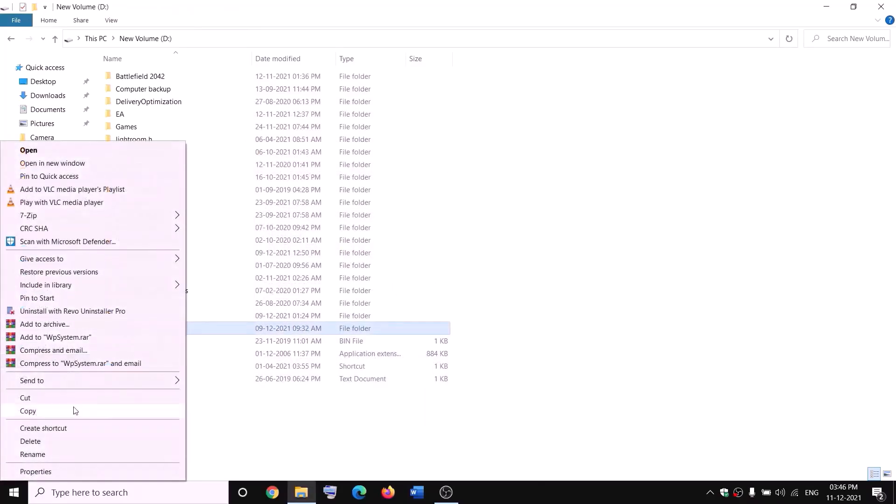
pyautogui.click(36, 455)
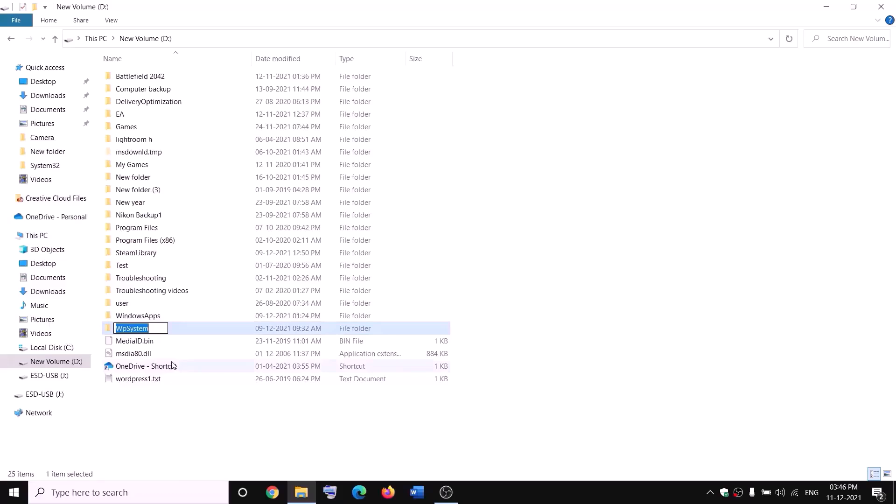
pyautogui.press('End')
pyautogui.write('.old')
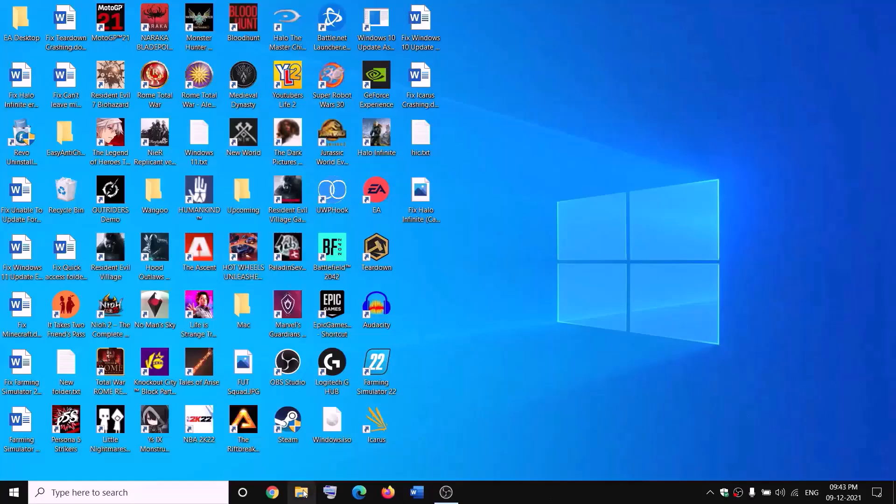
# Step: Browse to New Volume (D:) and open the advanced security settings from the properties of the WindowsApps folder
pyautogui.press('super+e')
pyautogui.click(20, 234)
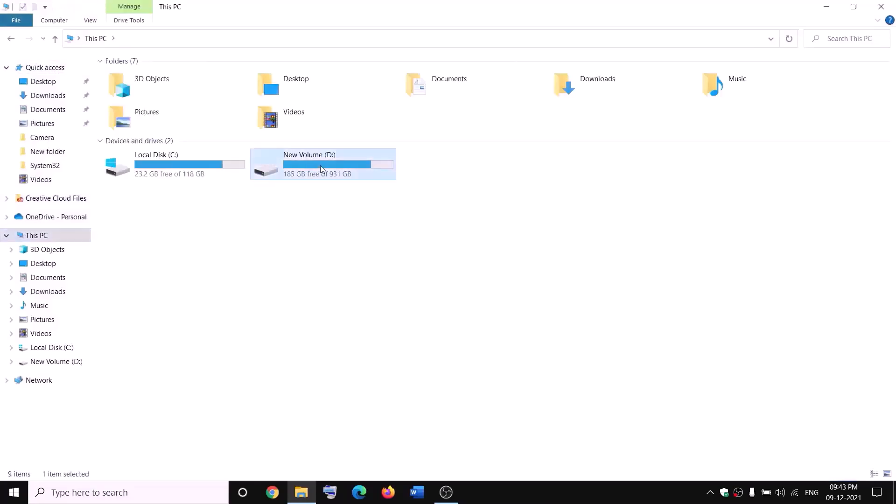
pyautogui.doubleClick(321, 169)
pyautogui.click(159, 316)
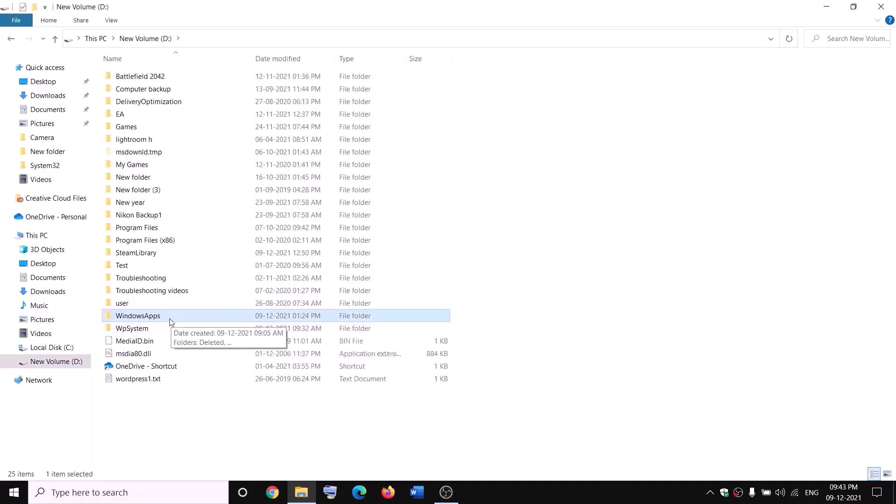
pyautogui.rightClick(169, 318)
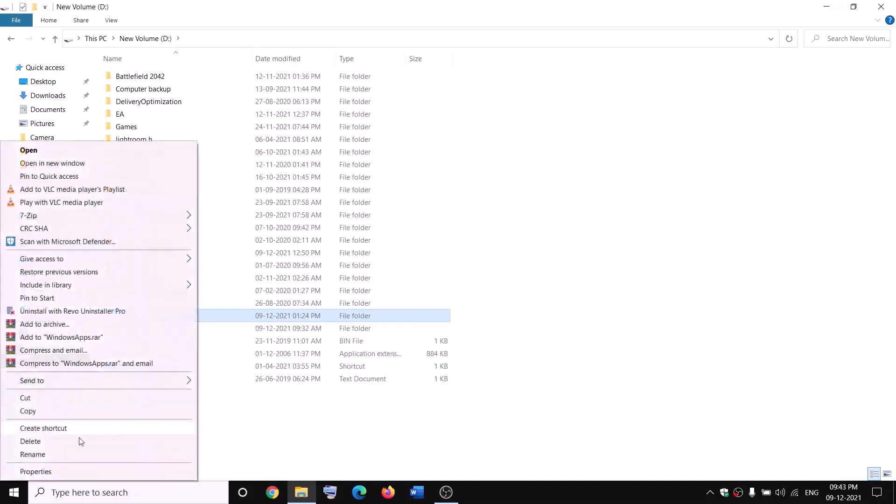
pyautogui.click(44, 472)
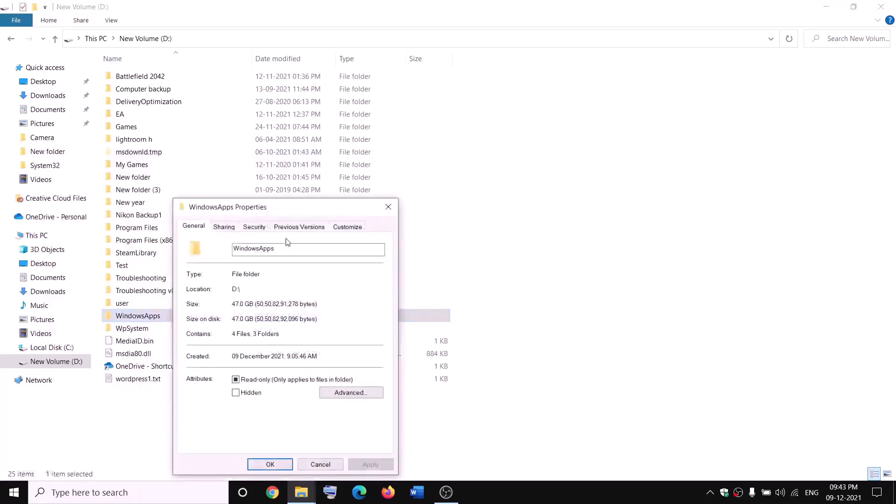
pyautogui.click(253, 227)
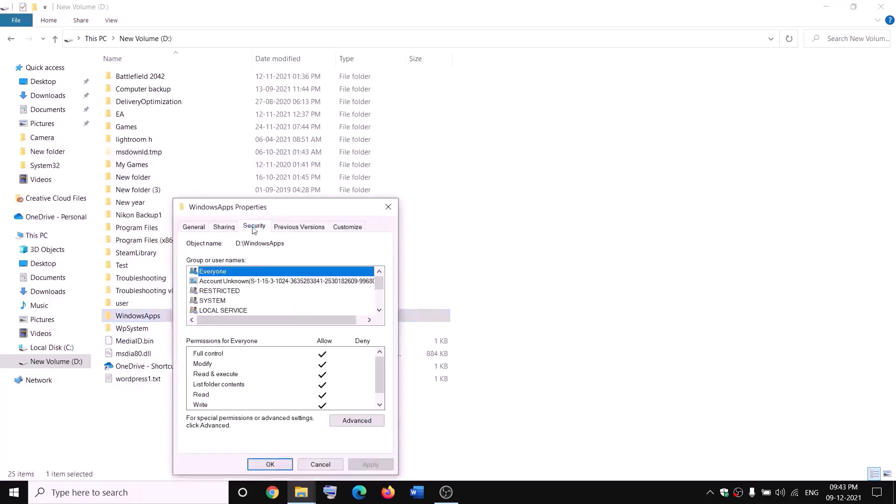
pyautogui.click(355, 420)
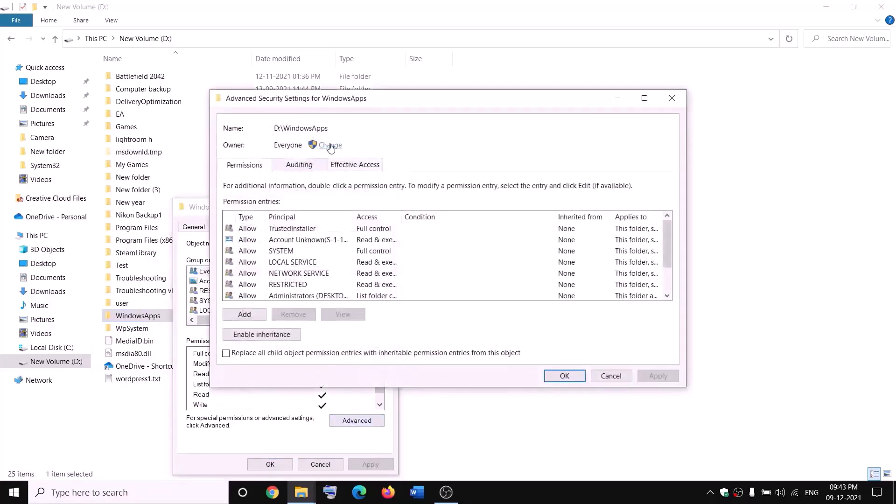
# Step: Set the owner of WindowsApps to Everyone, replace the owner on subcontainers and objects, apply it, and close the folder's properties
pyautogui.click(329, 145)
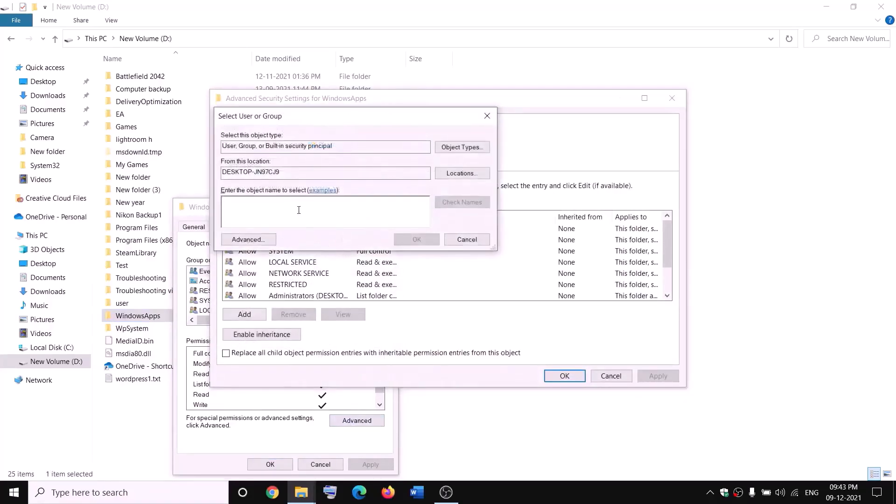
pyautogui.write('everyone')
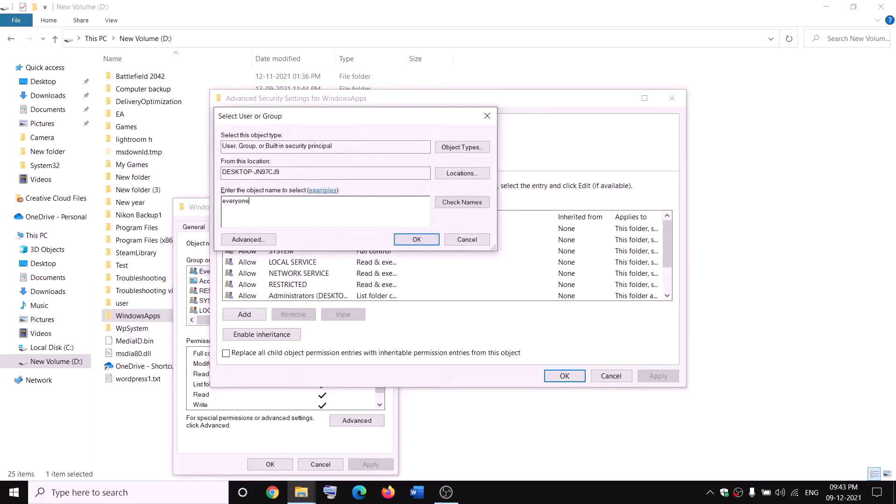
pyautogui.click(471, 206)
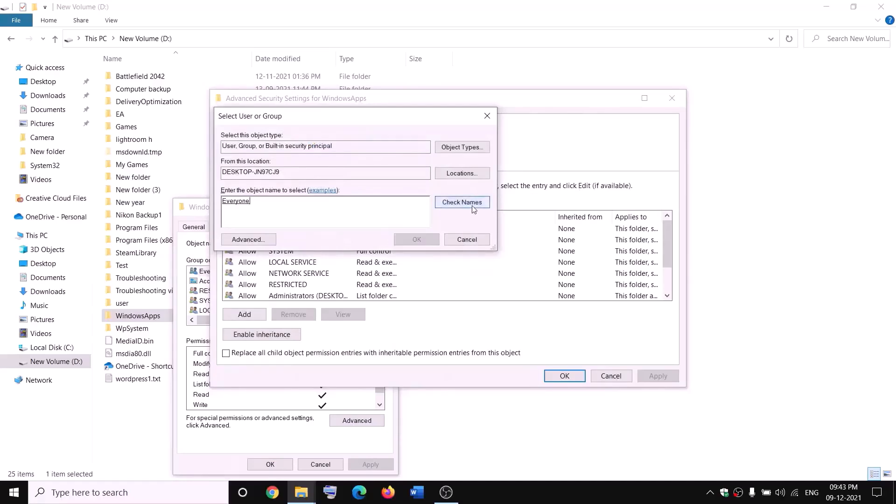
pyautogui.click(417, 239)
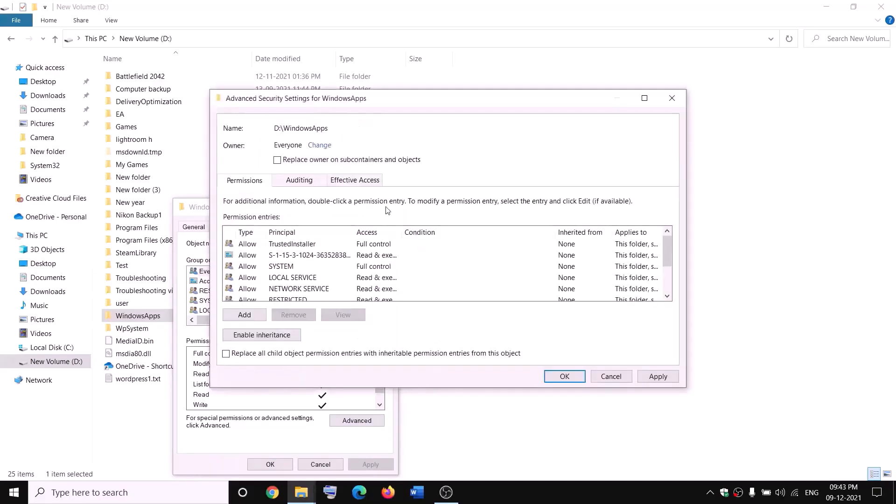
pyautogui.click(278, 161)
pyautogui.click(658, 376)
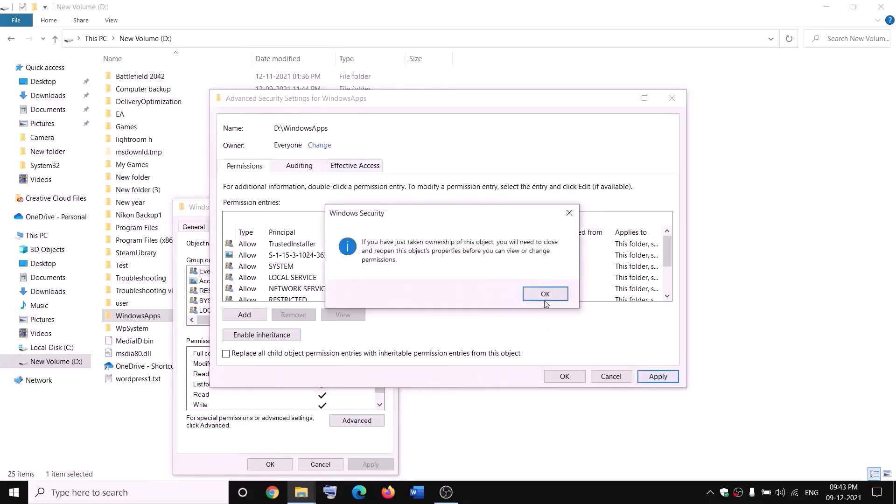
pyautogui.click(545, 300)
pyautogui.click(565, 377)
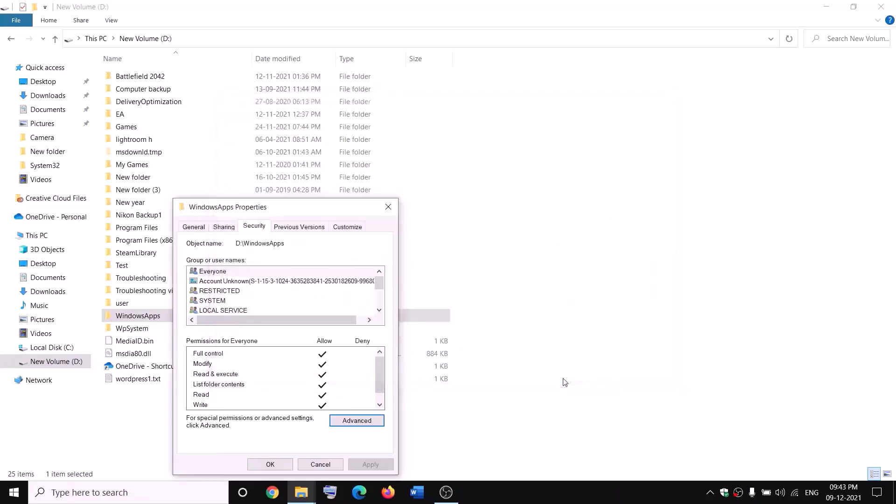
pyautogui.click(278, 466)
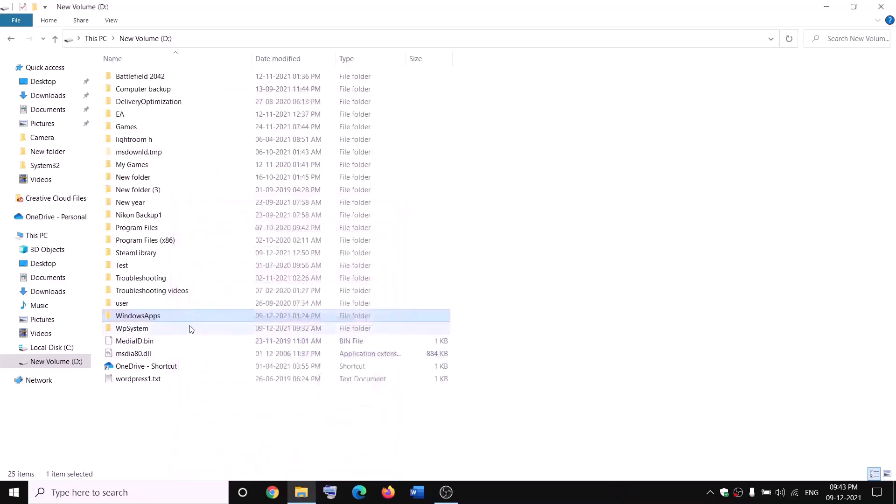
# Step: Reopen the WindowsApps folder's properties and return to its advanced security settings
pyautogui.rightClick(171, 321)
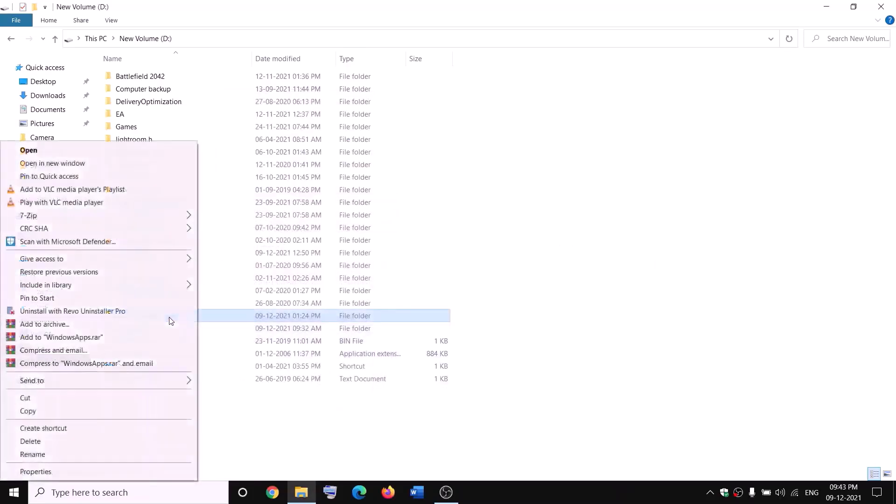
pyautogui.click(33, 473)
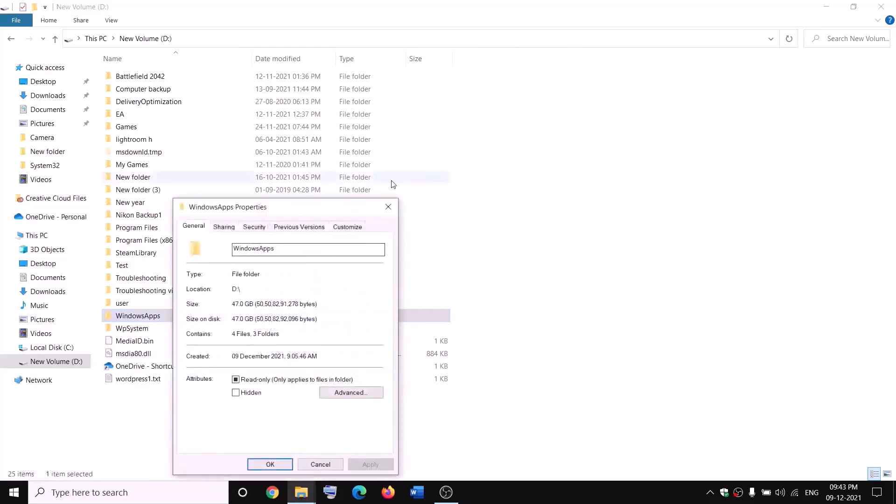
pyautogui.click(262, 229)
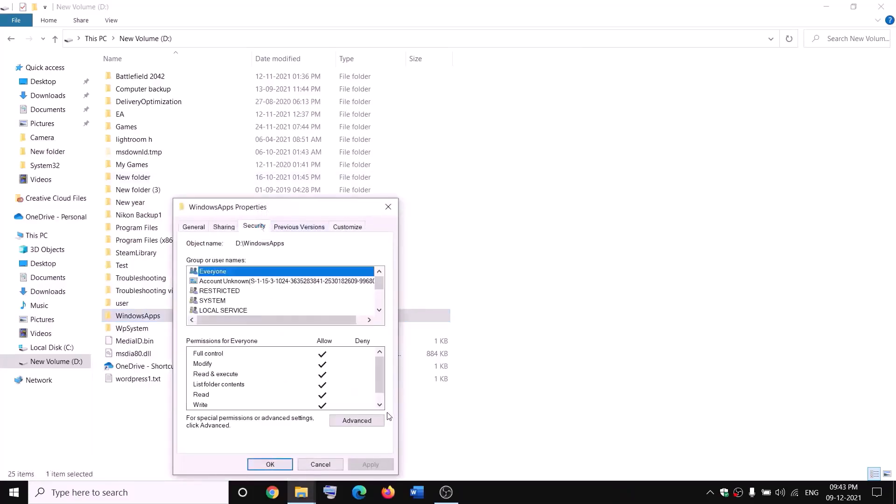
pyautogui.click(357, 420)
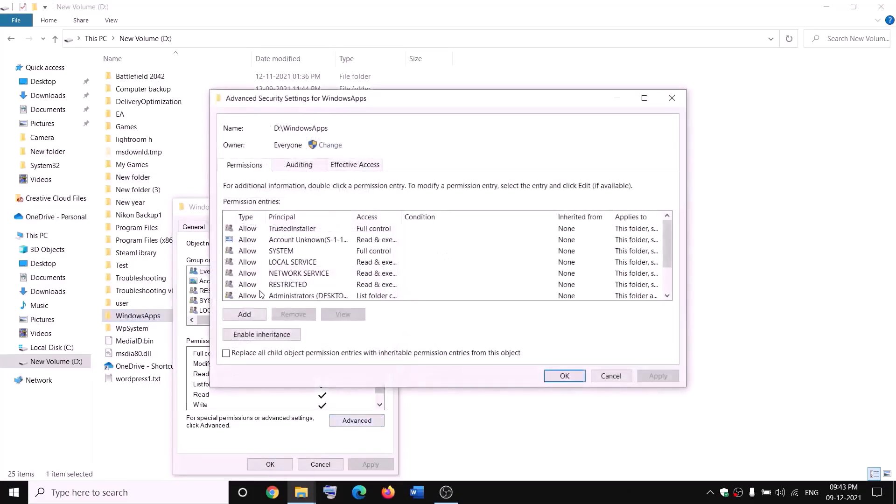
# Step: Add a permission entry for Everyone on WindowsApps that allows Full control
pyautogui.click(244, 314)
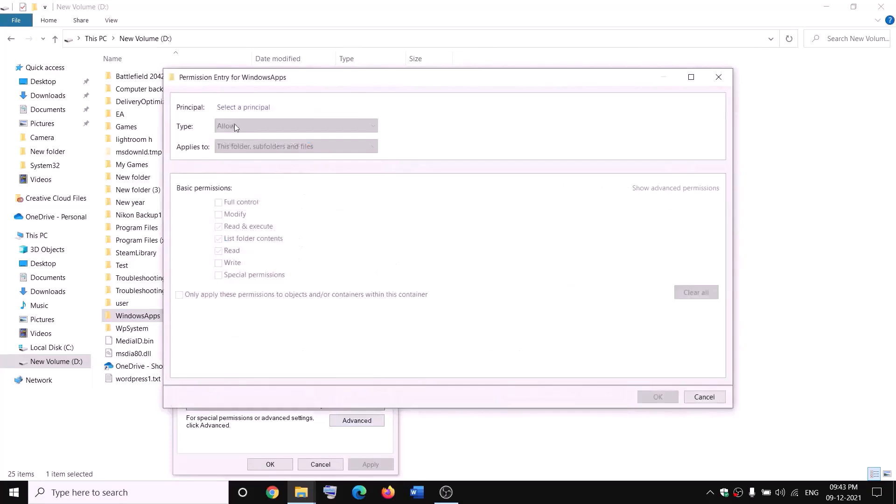
pyautogui.click(239, 107)
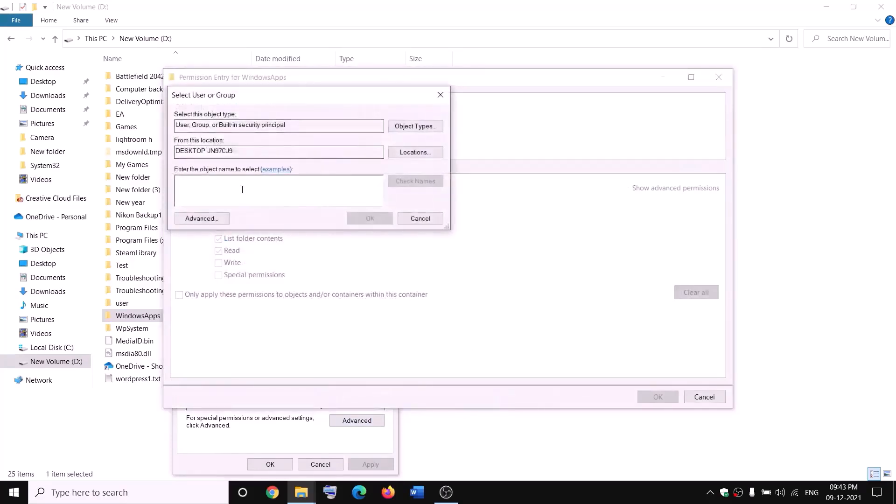
pyautogui.write('ever')
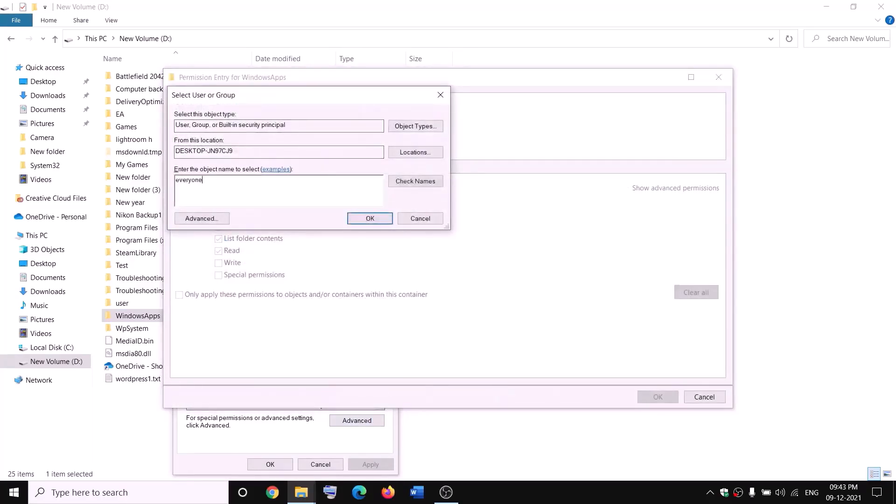
pyautogui.write('yone')
pyautogui.click(429, 181)
pyautogui.click(370, 218)
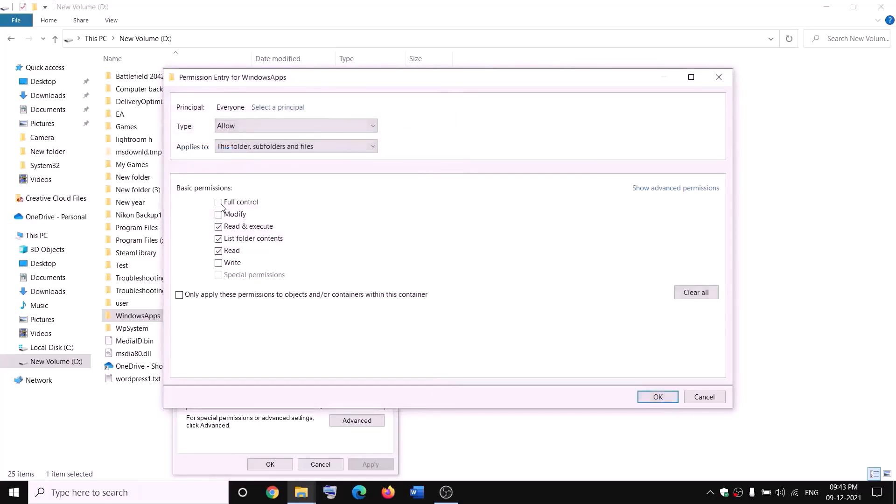
pyautogui.click(670, 395)
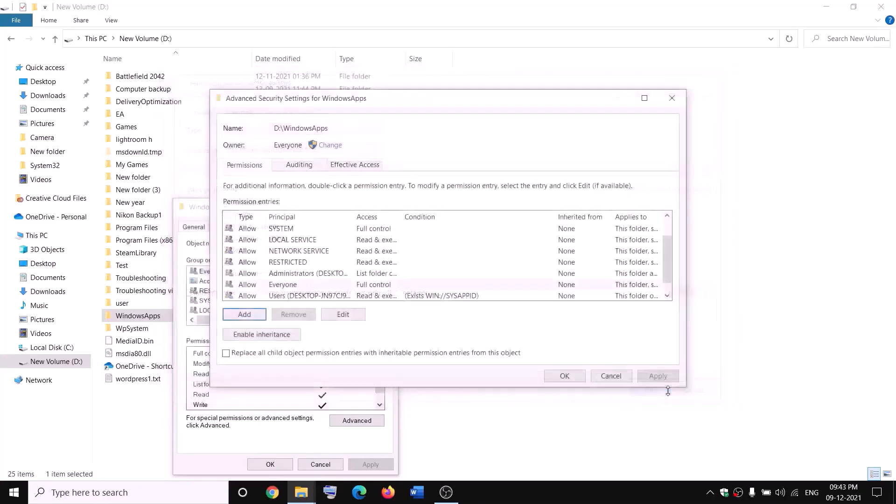
# Step: Apply the new permission entry on WindowsApps and close its advanced security settings and properties
pyautogui.click(658, 376)
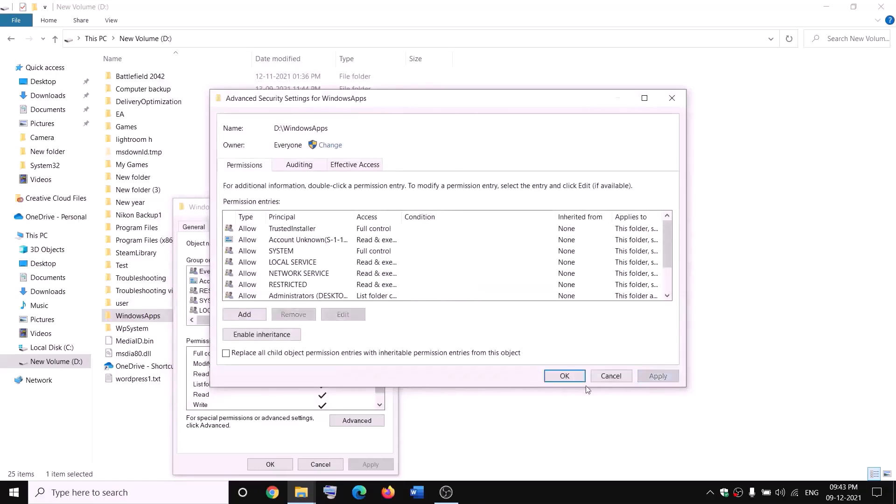
pyautogui.click(562, 378)
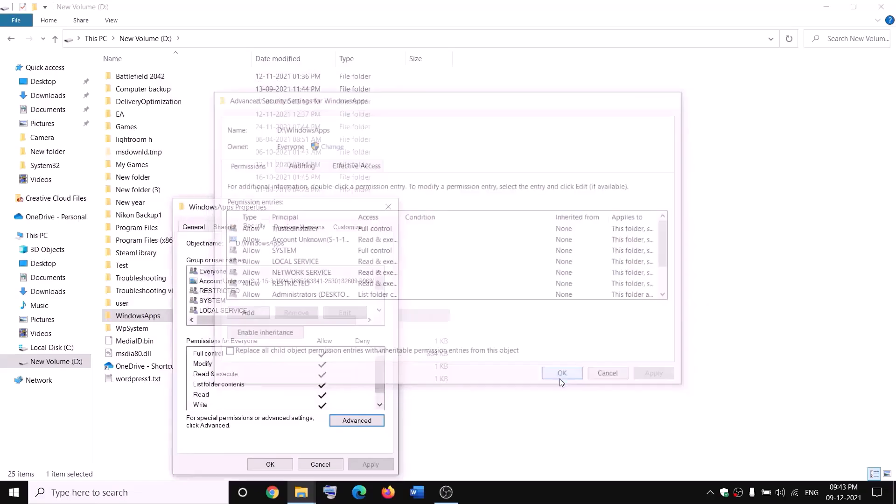
pyautogui.click(285, 464)
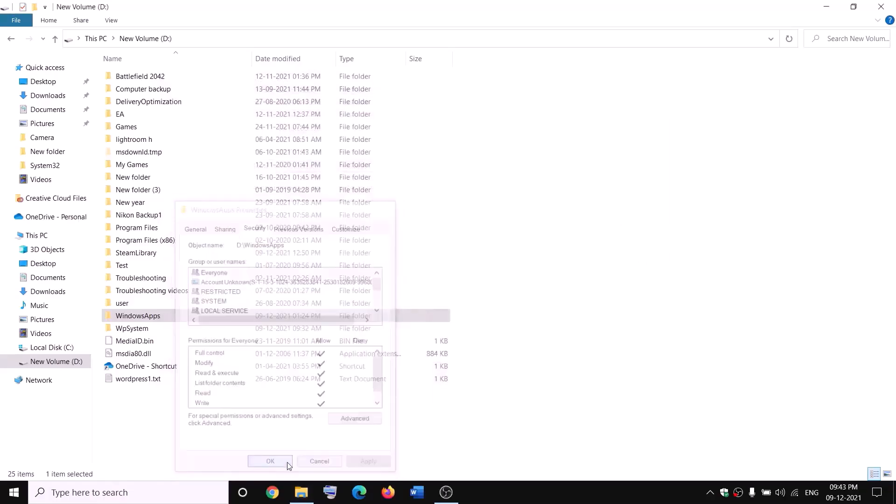
# Step: Rename the WindowsApps folder on the D: drive to WindowsApps.old
pyautogui.rightClick(168, 318)
pyautogui.click(28, 455)
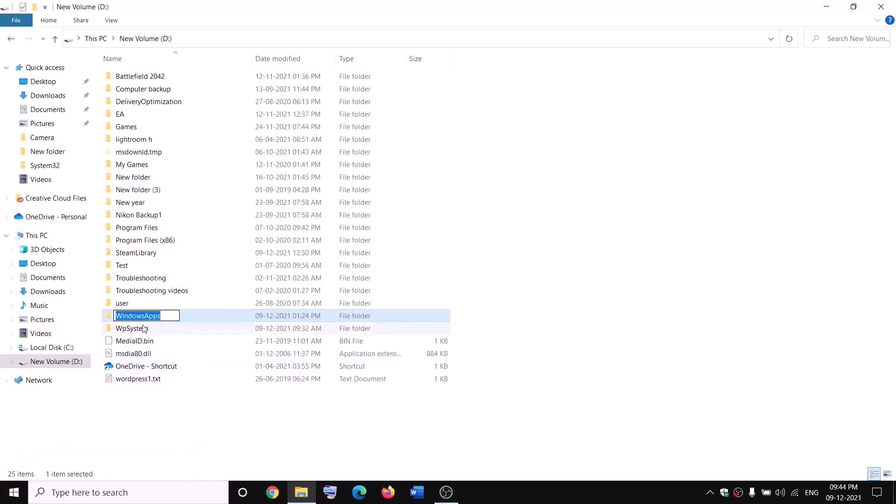
pyautogui.click(167, 313)
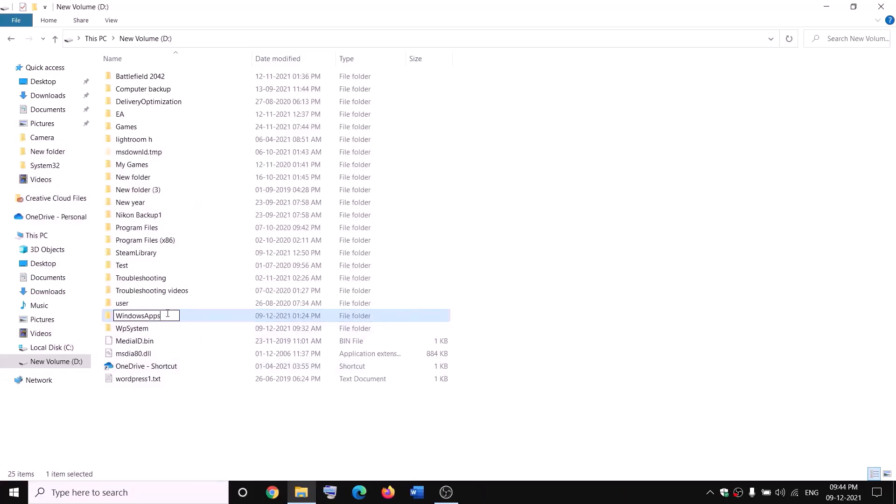
pyautogui.write('.old')
pyautogui.click(204, 407)
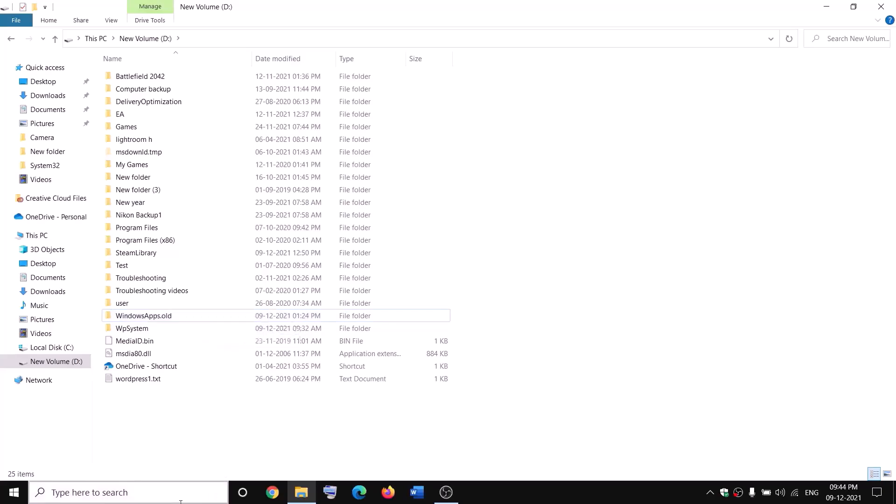
# Step: Open Task Manager, end the Gaming Services background process, and close Task Manager
pyautogui.rightClick(14, 493)
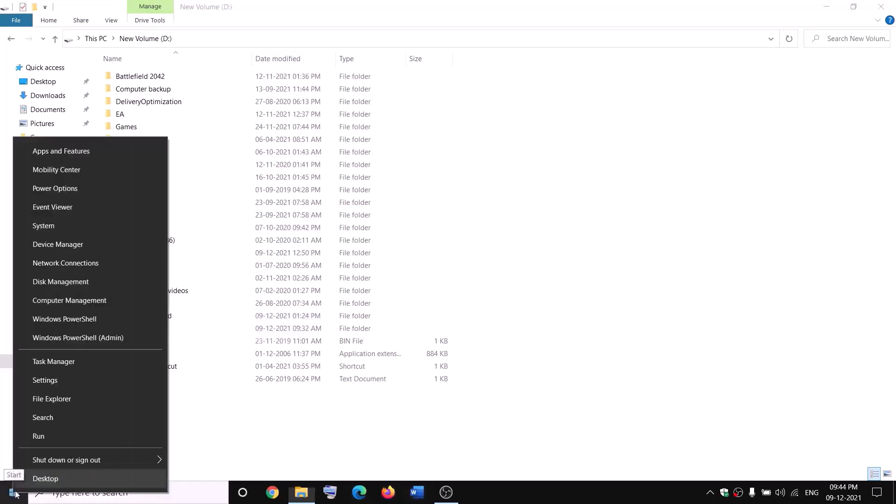
pyautogui.click(48, 366)
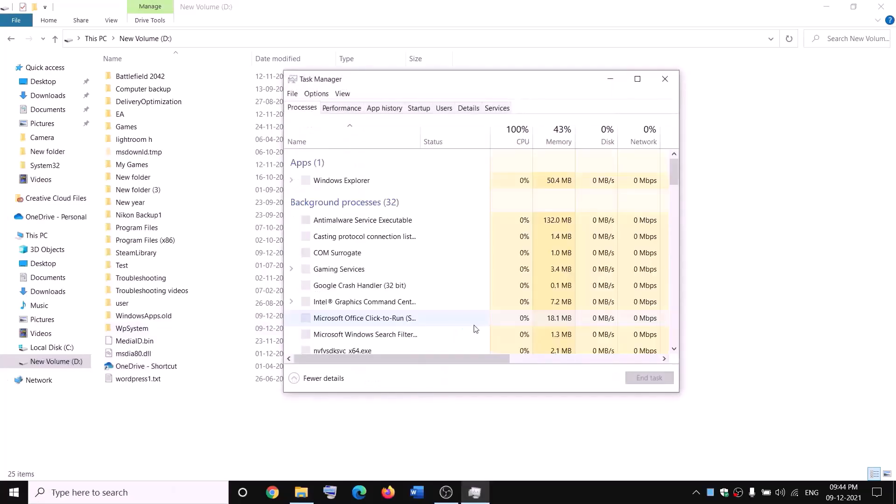
pyautogui.scroll(-3, 407, 263)
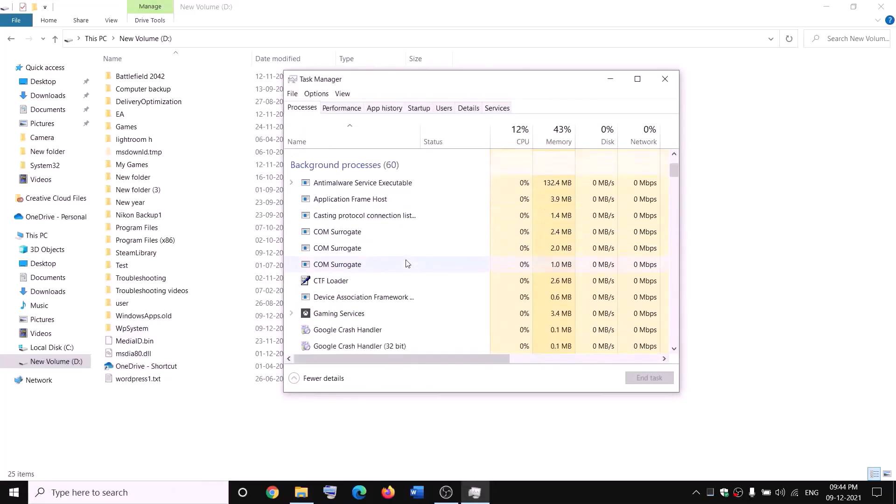
pyautogui.rightClick(325, 318)
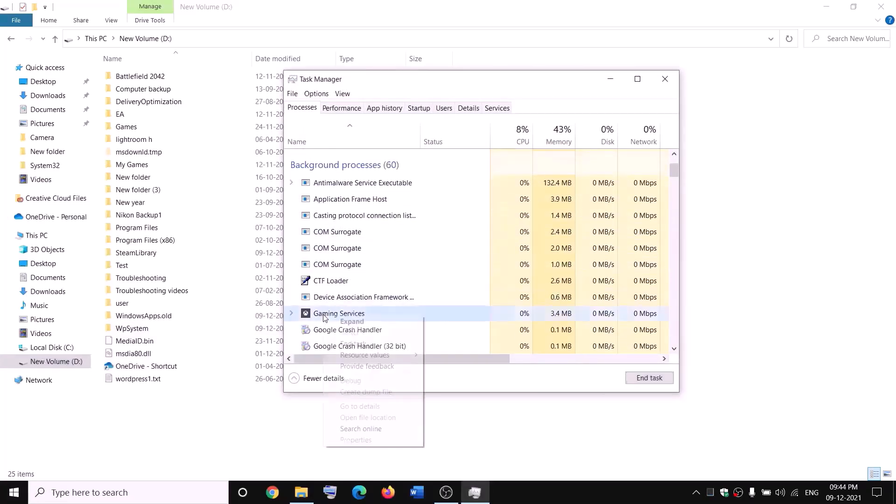
pyautogui.click(358, 346)
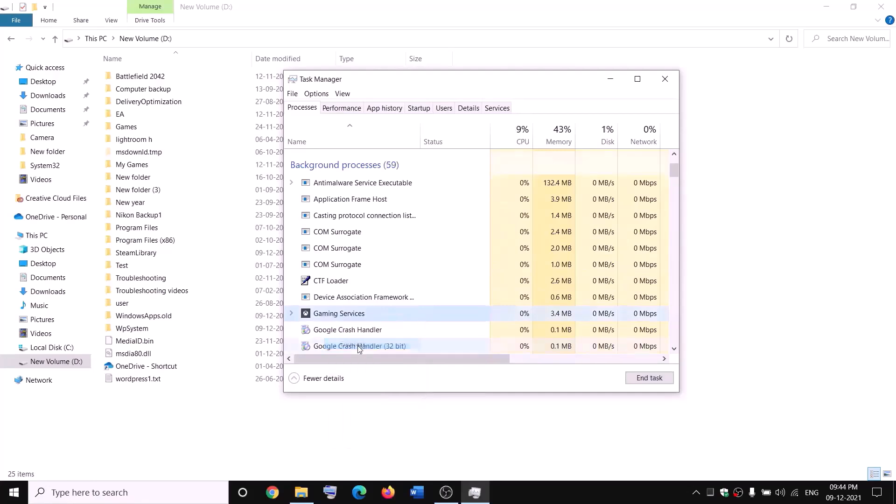
pyautogui.click(673, 82)
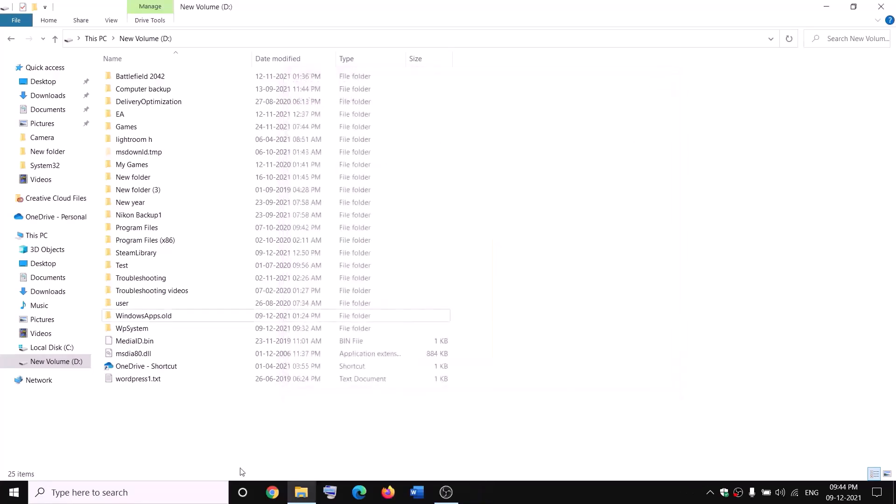
# Step: Open the Services console and go to the services beginning with G
pyautogui.click(197, 494)
pyautogui.write('servi')
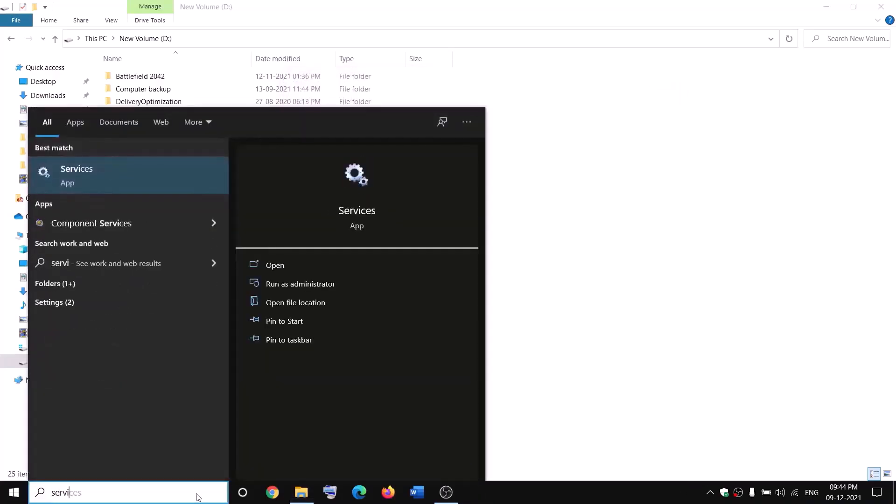
pyautogui.press('Return')
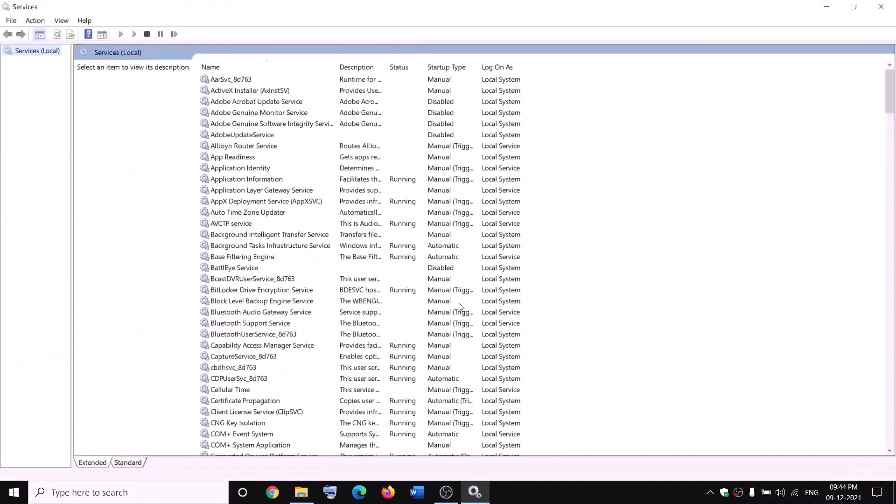
pyautogui.click(384, 250)
pyautogui.press('g')
pyautogui.click(397, 127)
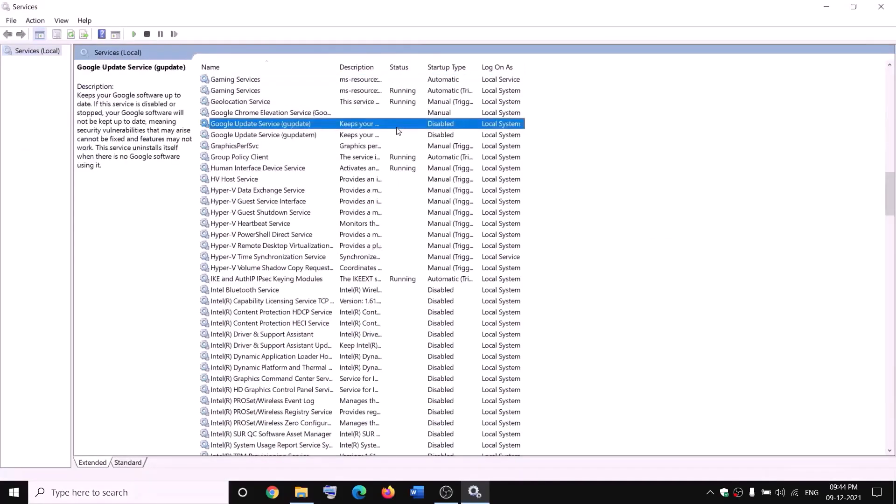
# Step: Start the Gaming Services entry that logs on as Local Service, and stop both Gaming Services entries
pyautogui.rightClick(372, 81)
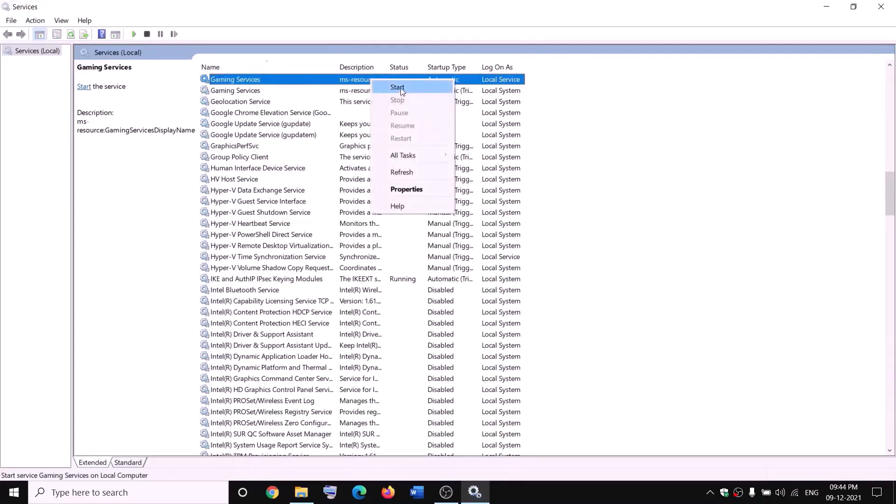
pyautogui.click(400, 88)
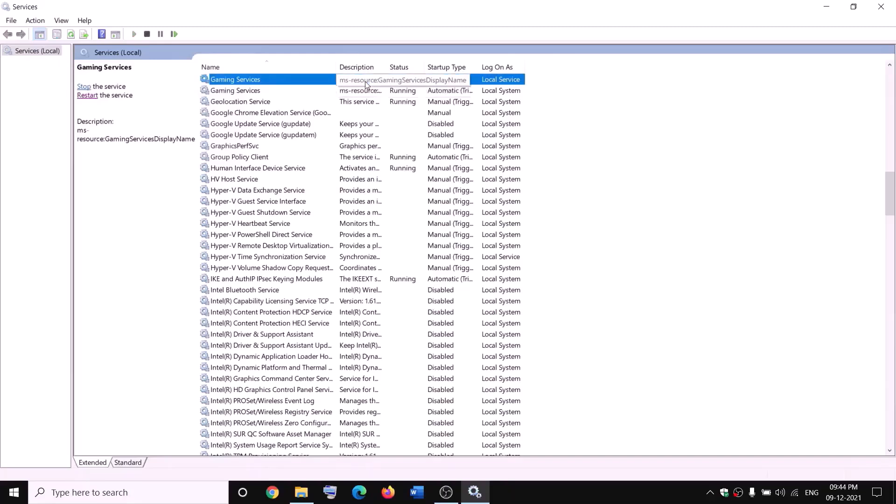
pyautogui.rightClick(366, 82)
pyautogui.click(393, 103)
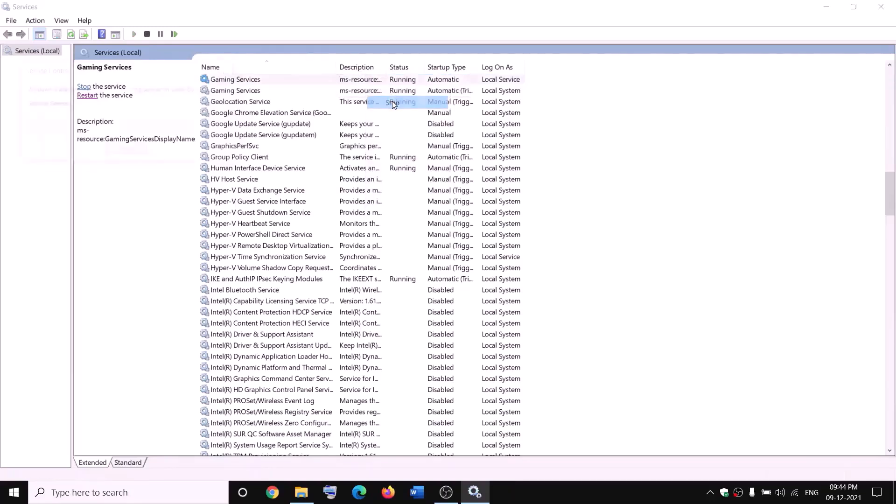
pyautogui.click(365, 92)
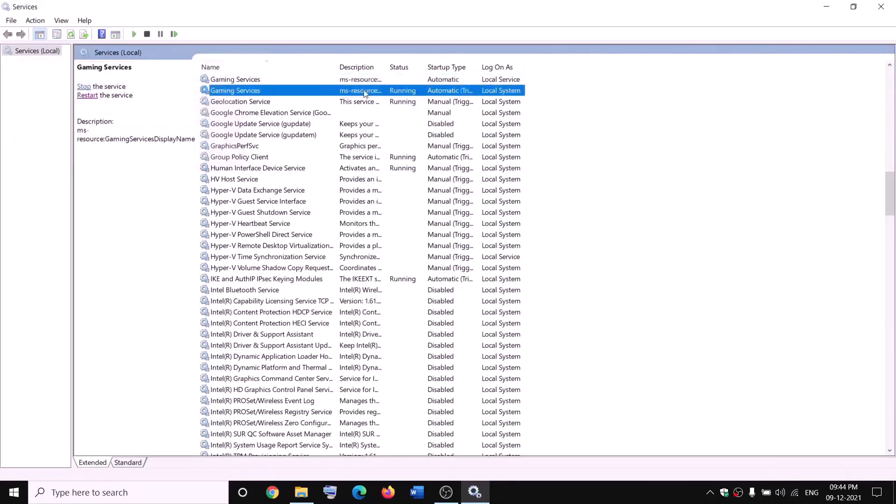
pyautogui.rightClick(365, 93)
pyautogui.click(408, 112)
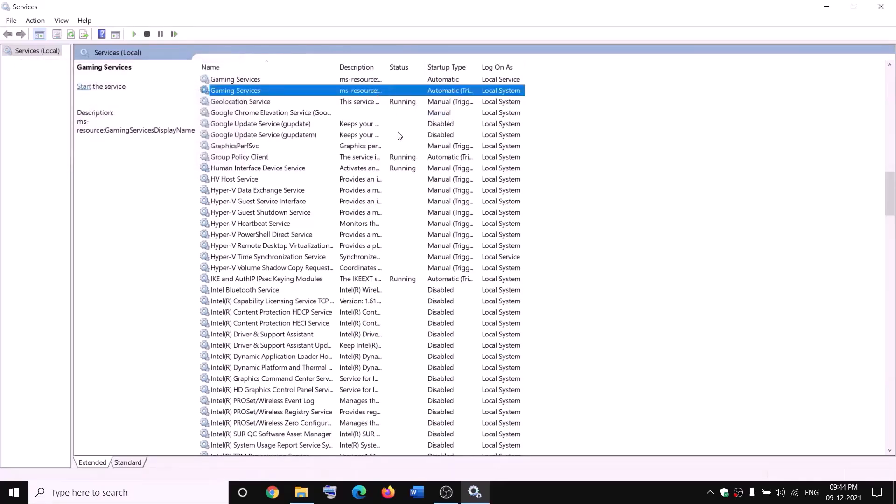
# Step: Check the WindowsApps.old folder on the D: drive in File Explorer and return to the Services console
pyautogui.click(301, 492)
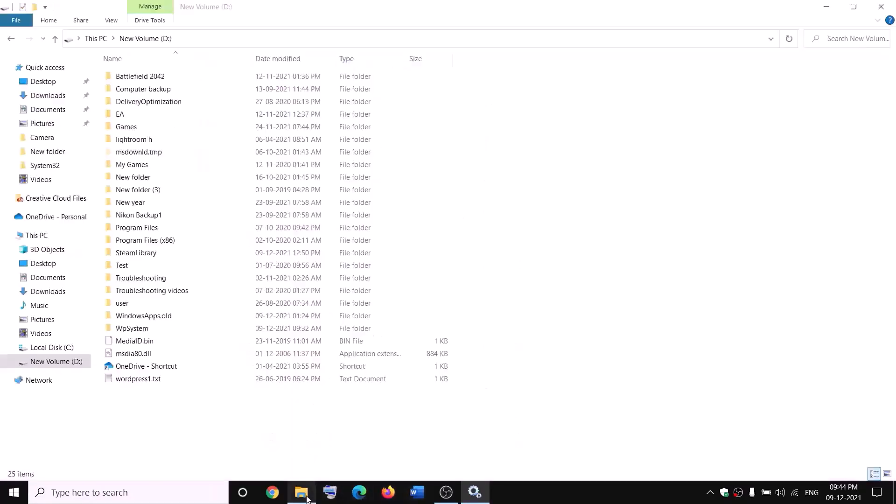
pyautogui.click(159, 318)
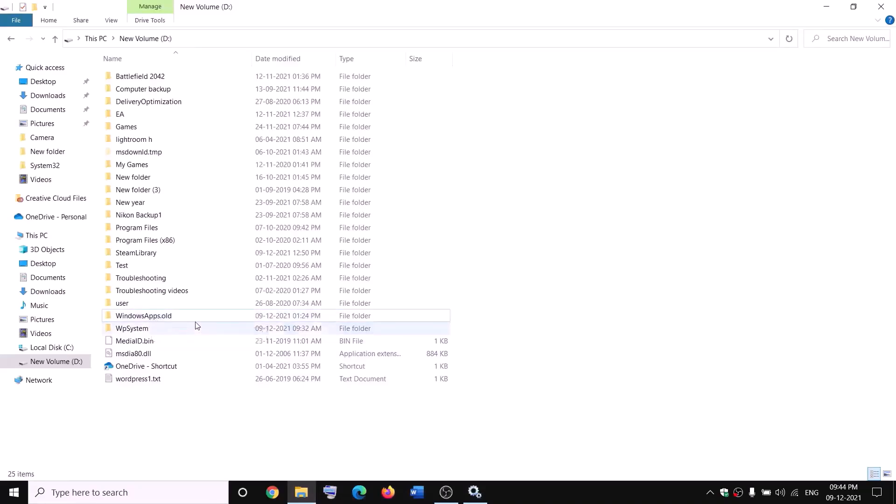
pyautogui.hotkey('alt', 'Tab')
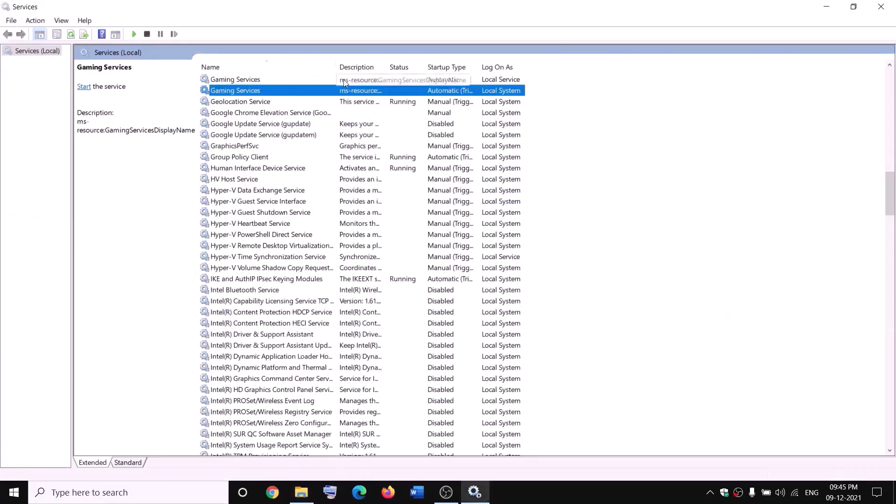
# Step: Start both Gaming Services entries again in the Services console
pyautogui.click(330, 81)
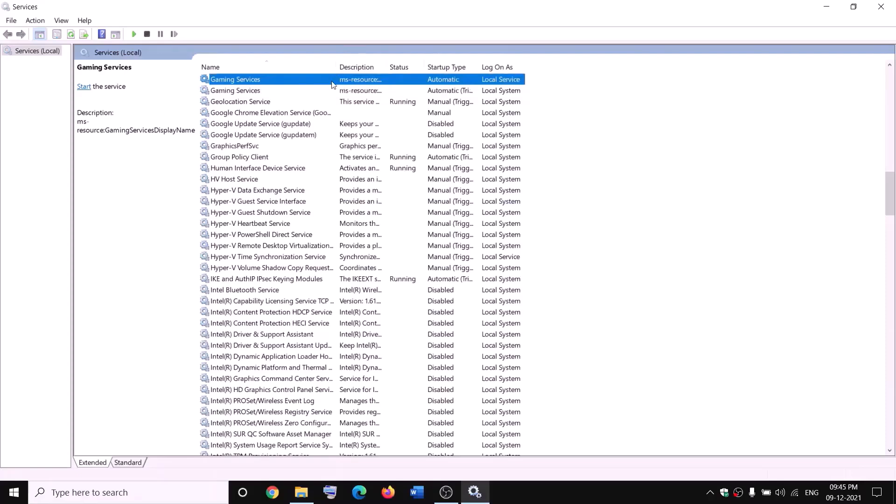
pyautogui.rightClick(331, 80)
pyautogui.click(357, 90)
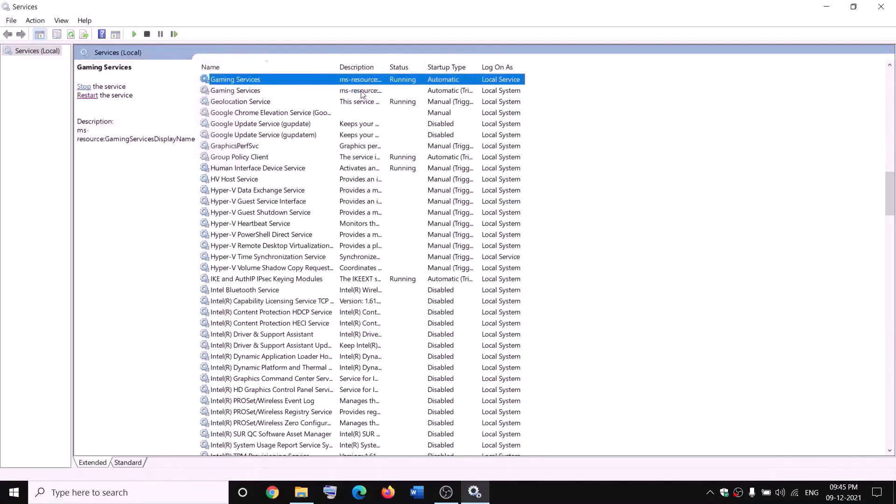
pyautogui.rightClick(360, 91)
pyautogui.click(381, 97)
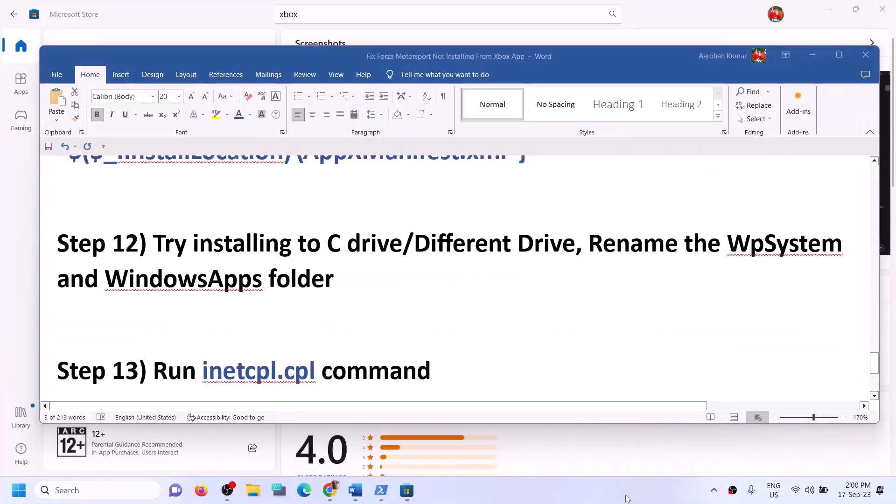
# Step: Copy the inetcpl.cpl command from Step 13 of the Word document and run it from Windows search
pyautogui.scroll(-1, 229, 343)
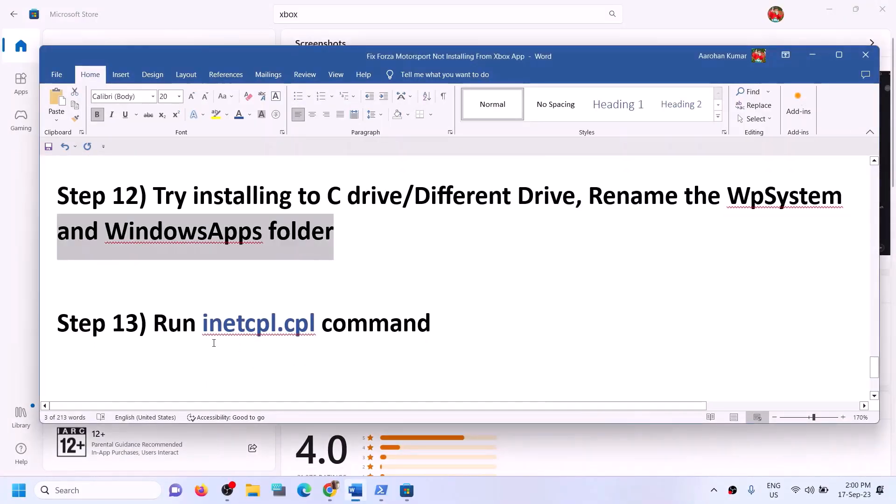
pyautogui.moveTo(203, 327); pyautogui.dragTo(297, 329)
pyautogui.hotkey('ctrl', 'c')
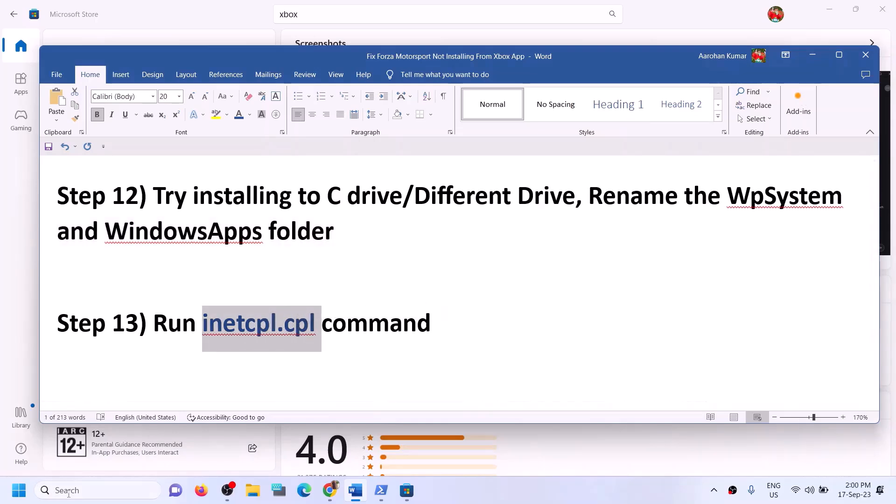
pyautogui.click(68, 490)
pyautogui.hotkey('ctrl', 'v')
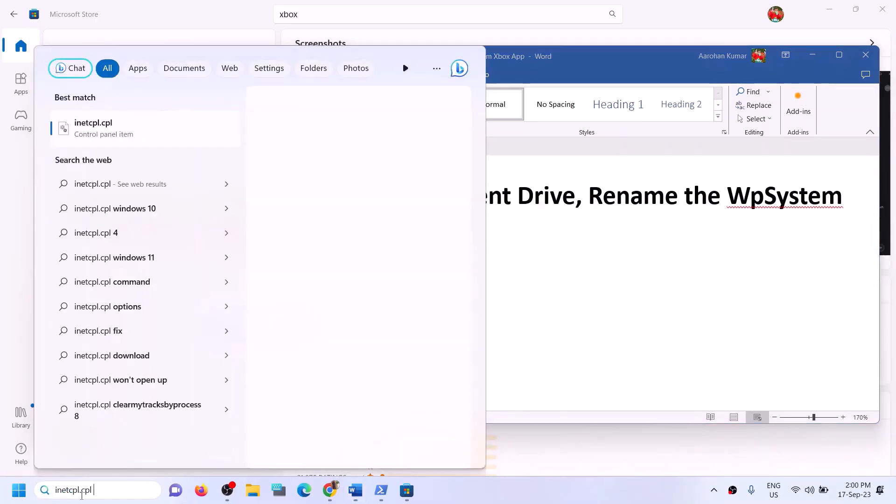
pyautogui.click(99, 136)
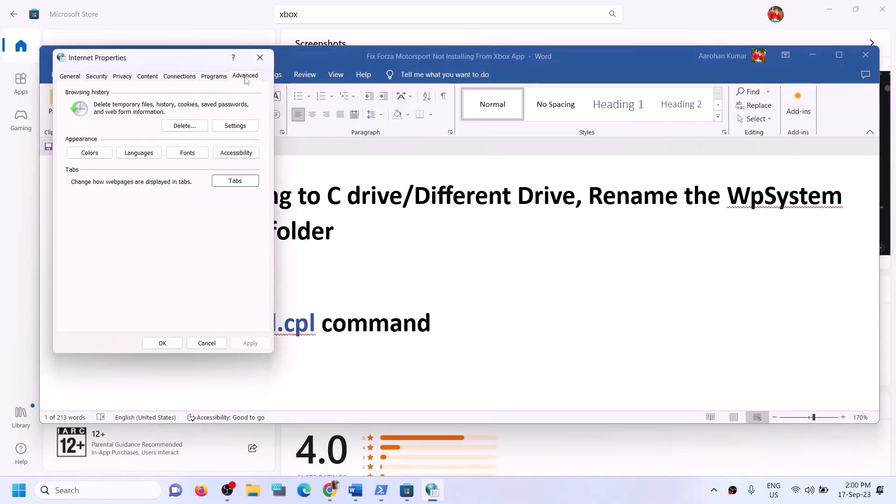
# Step: Review the TLS options in the advanced settings of Internet Properties and close the dialog with OK
pyautogui.click(245, 77)
pyautogui.moveTo(187, 61); pyautogui.dragTo(333, 70)
pyautogui.scroll(-15, 296, 275)
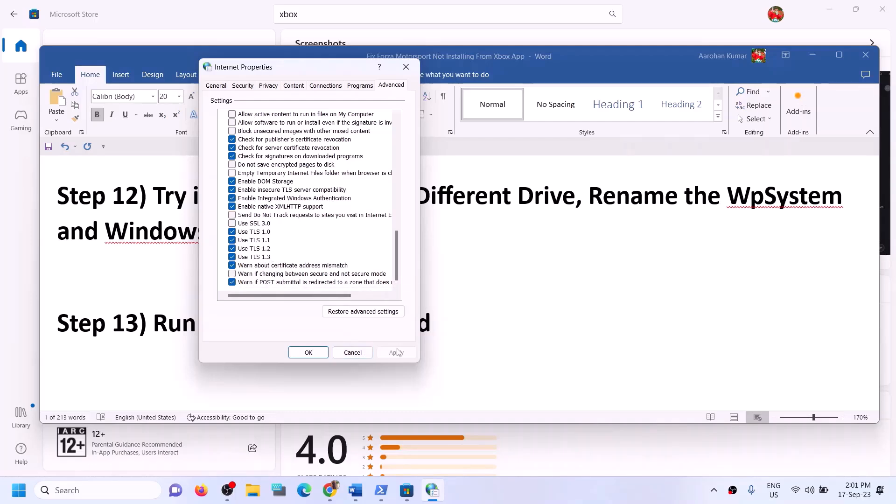
pyautogui.click(308, 353)
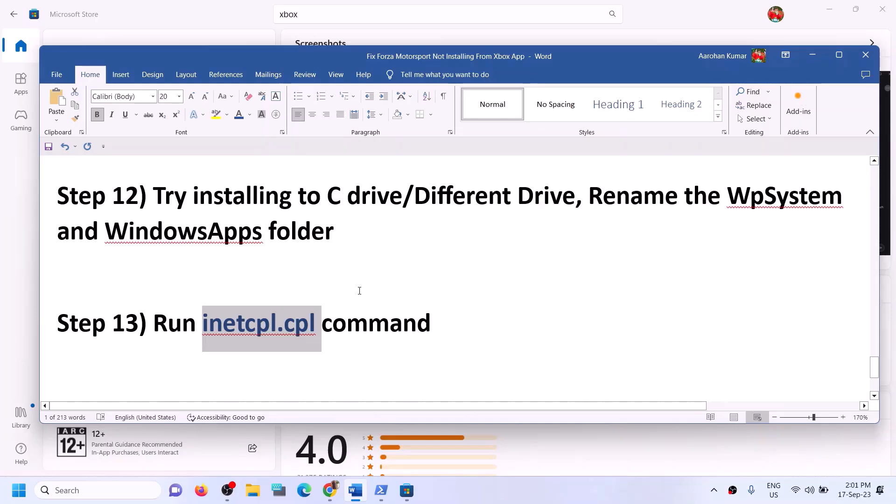
# Step: Go to Step 14 in the document and highlight the instruction to update Windows using the media creation tool
pyautogui.scroll(1, 360, 291)
pyautogui.scroll(-5, 360, 290)
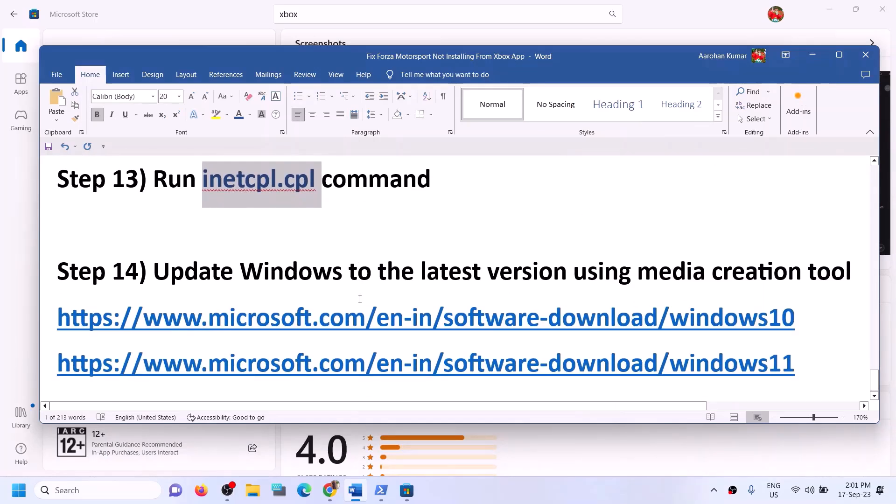
pyautogui.moveTo(163, 268); pyautogui.dragTo(837, 276)
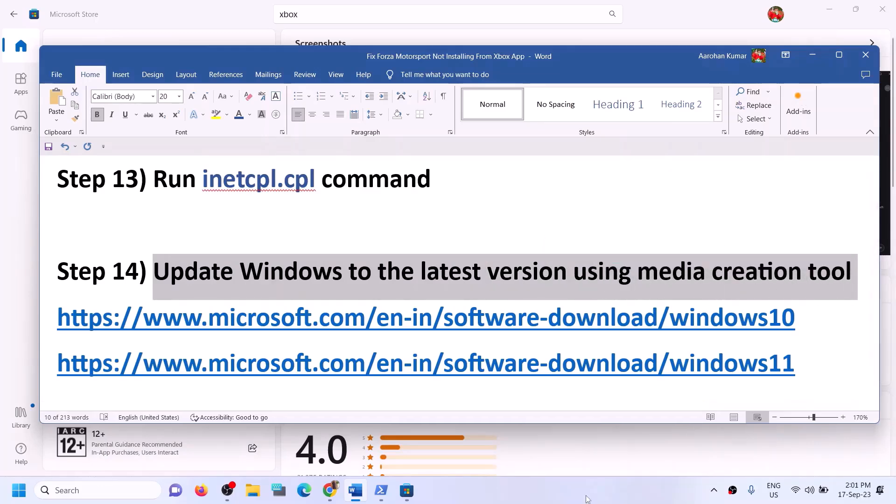
pyautogui.click(686, 499)
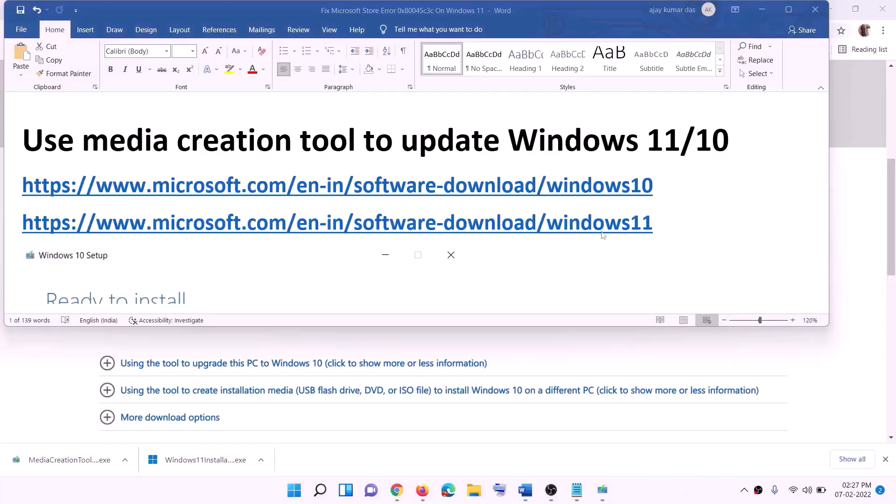
# Step: Highlight the Windows 10 and Windows 11 software download links in the document
pyautogui.click(659, 186)
pyautogui.tripleClick(666, 186)
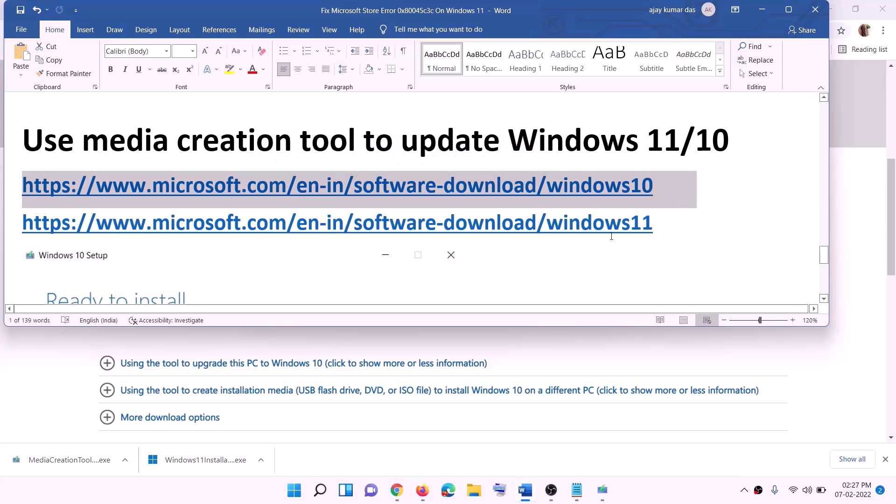
pyautogui.moveTo(668, 223); pyautogui.dragTo(134, 225)
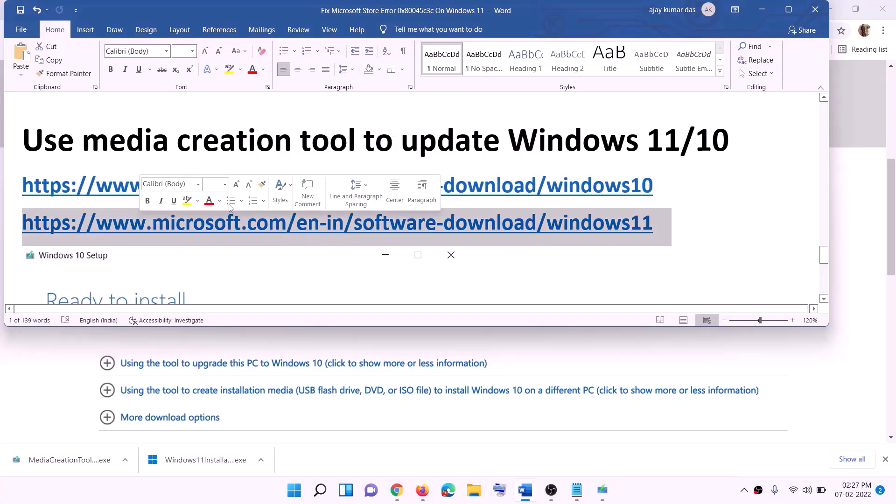
# Step: Minimize the document, locate the media creation tool on the Download Windows 10 page, and bring up the Windows 10 Setup window
pyautogui.click(762, 9)
pyautogui.scroll(5, 383, 220)
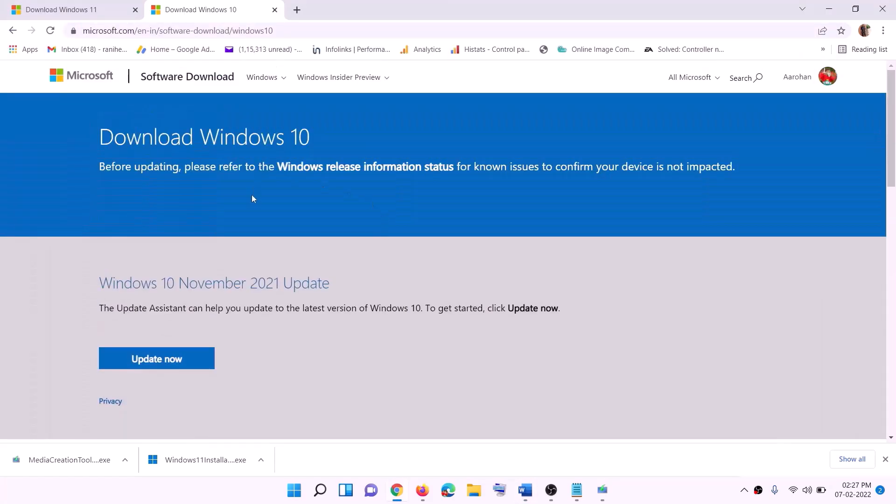
pyautogui.scroll(-5, 277, 172)
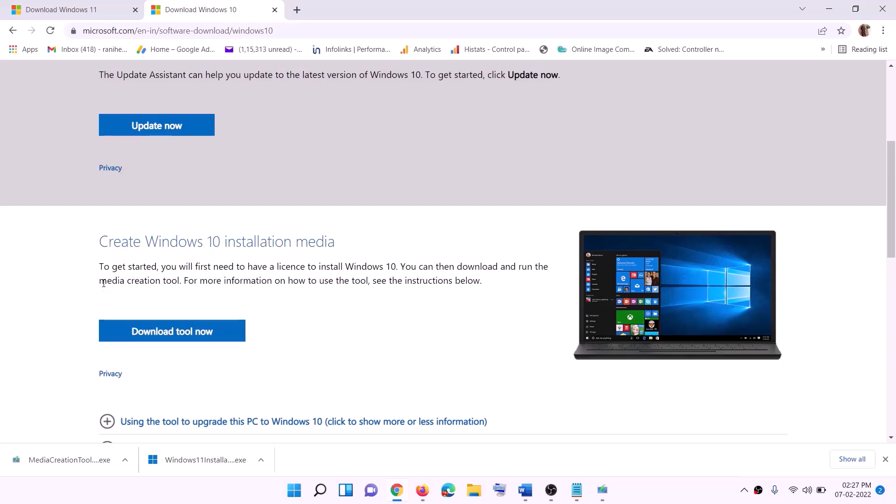
pyautogui.moveTo(104, 282); pyautogui.dragTo(200, 282)
pyautogui.scroll(-2, 300, 260)
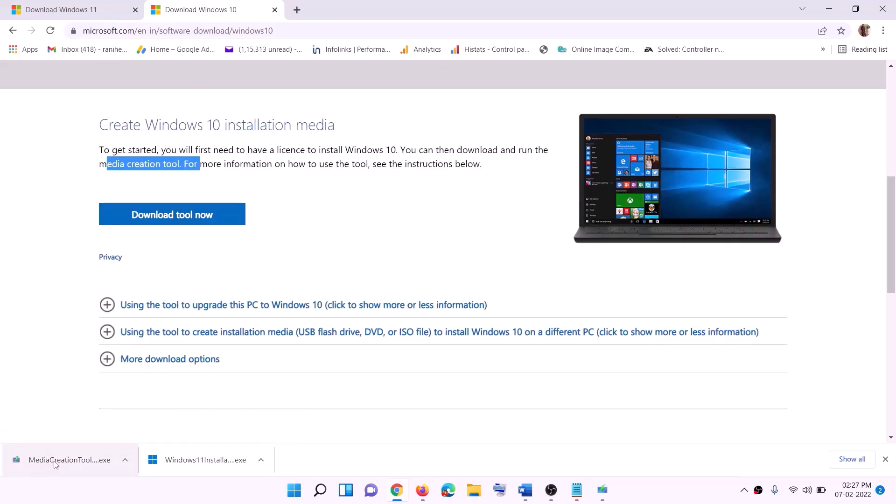
pyautogui.click(603, 491)
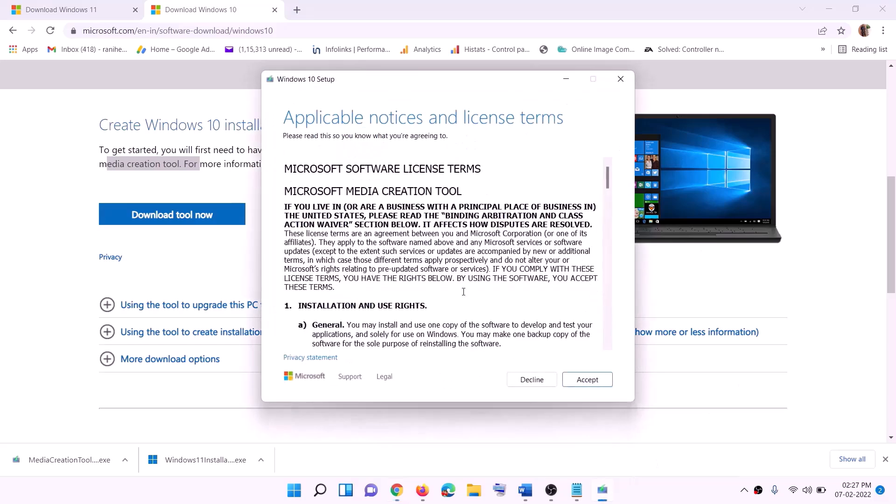
# Step: Accept the Windows 10 Setup license terms and start the download with the Upgrade this PC now option
pyautogui.click(584, 381)
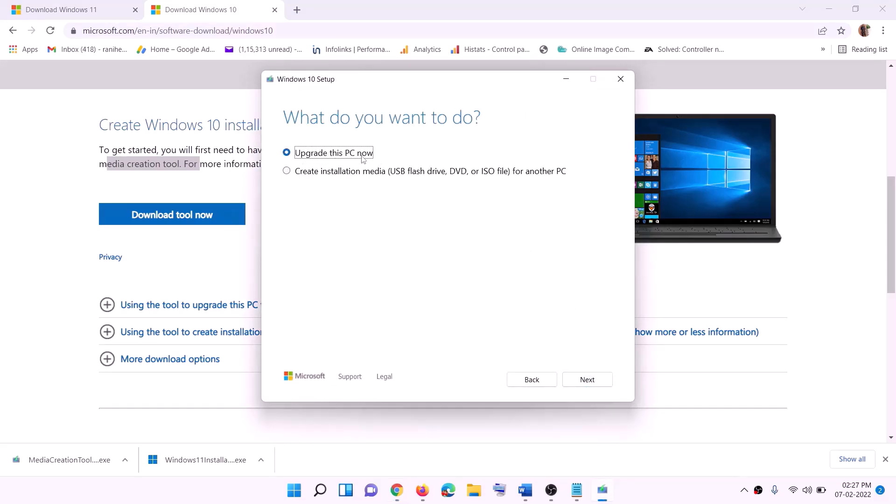
pyautogui.click(586, 380)
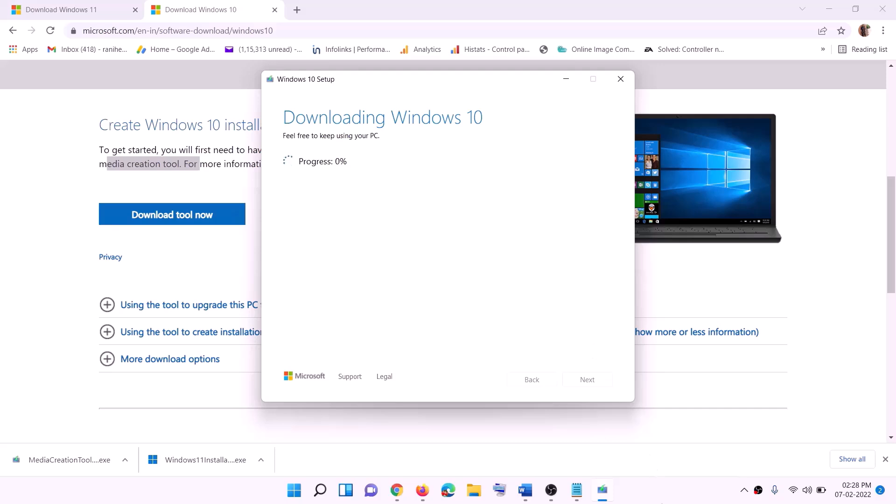
pyautogui.click(661, 499)
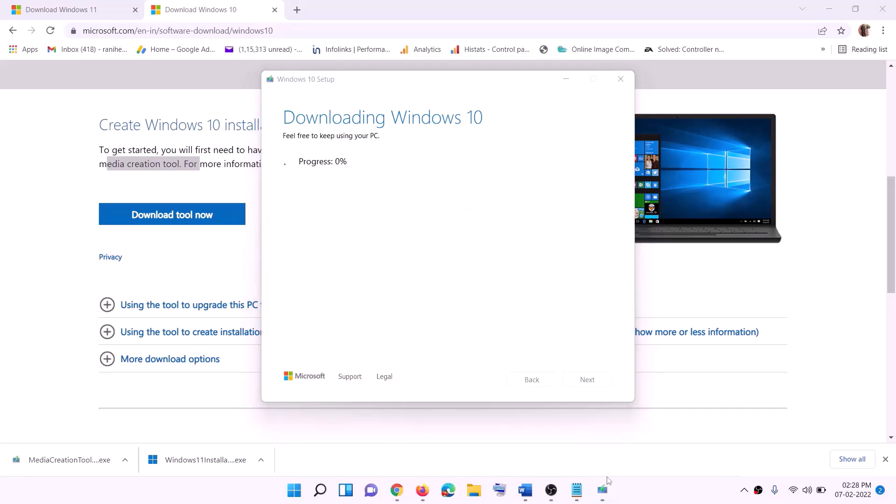
# Step: Switch to the Word document, maximize it, and review the Windows 10 Ready to install screenshot
pyautogui.click(530, 497)
pyautogui.scroll(-1, 96, 224)
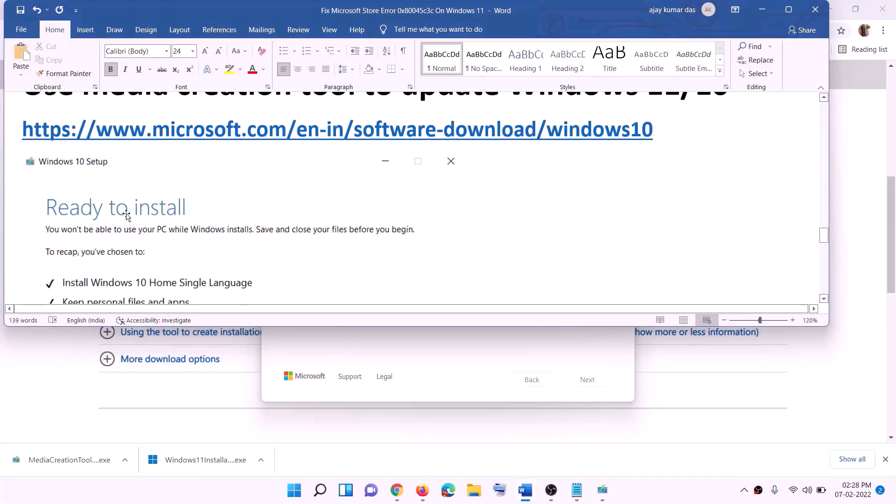
pyautogui.click(788, 10)
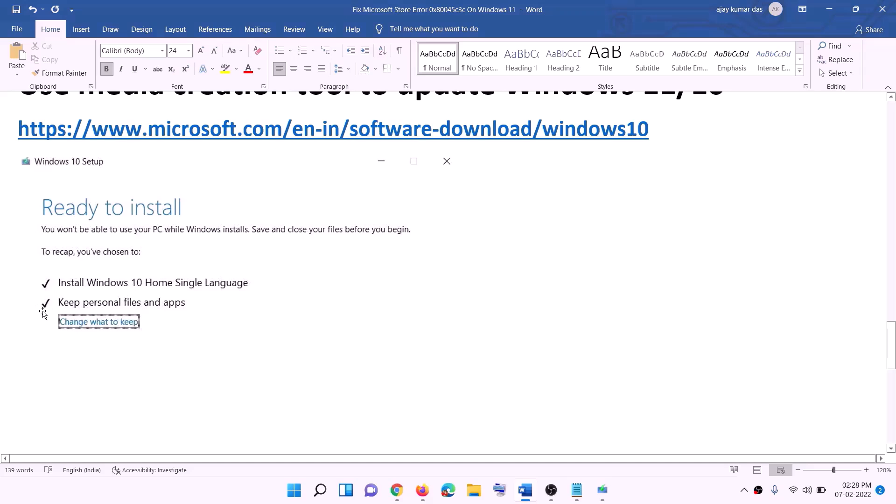
pyautogui.scroll(-3, 460, 327)
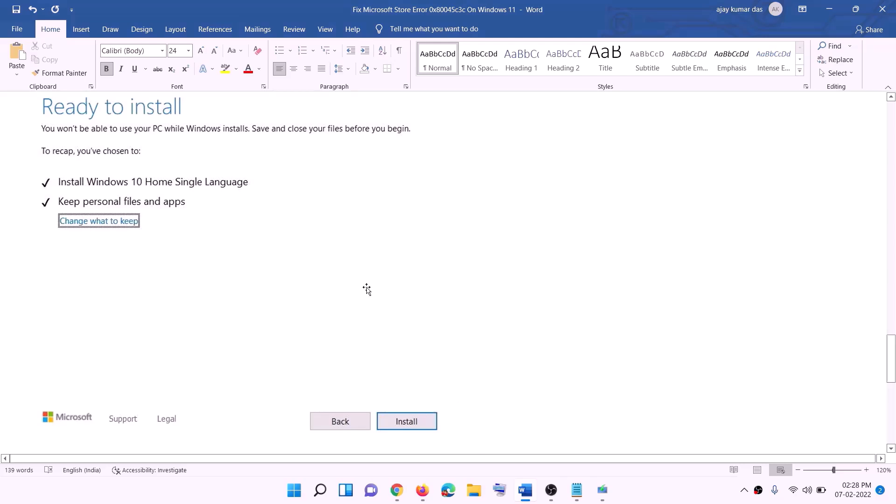
pyautogui.scroll(1, 367, 290)
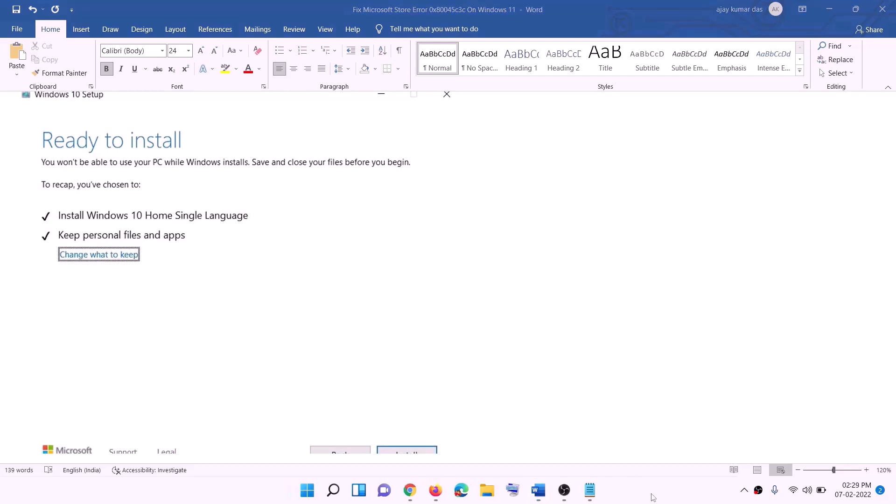
# Step: On the Download Windows 11 page in Chrome, highlight the media creation tool text, download the tool, and launch it
pyautogui.click(415, 492)
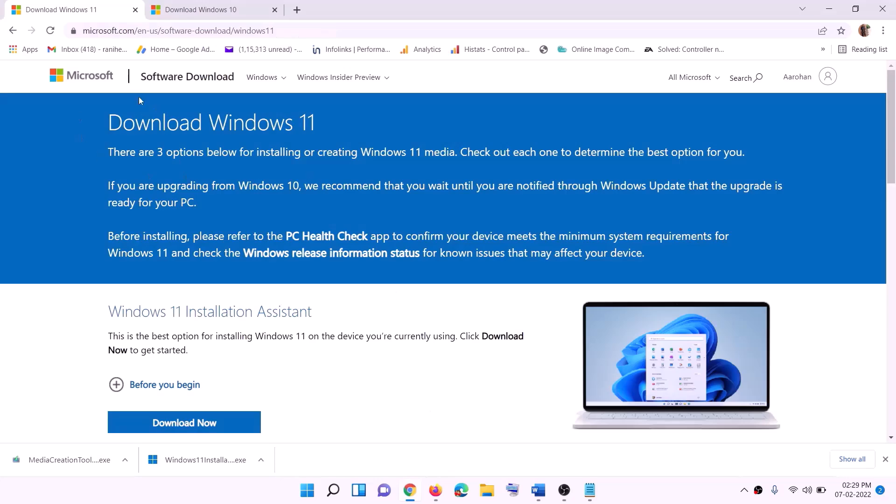
pyautogui.scroll(-5, 289, 307)
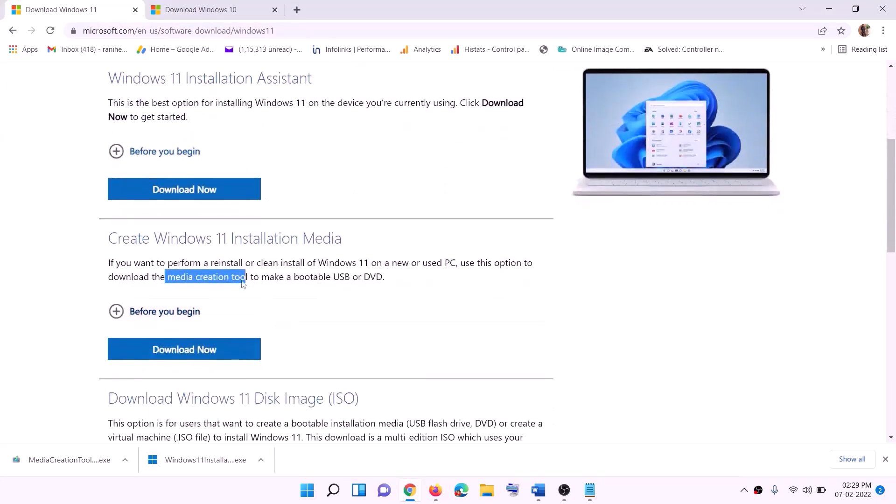
pyautogui.moveTo(171, 278); pyautogui.dragTo(258, 277)
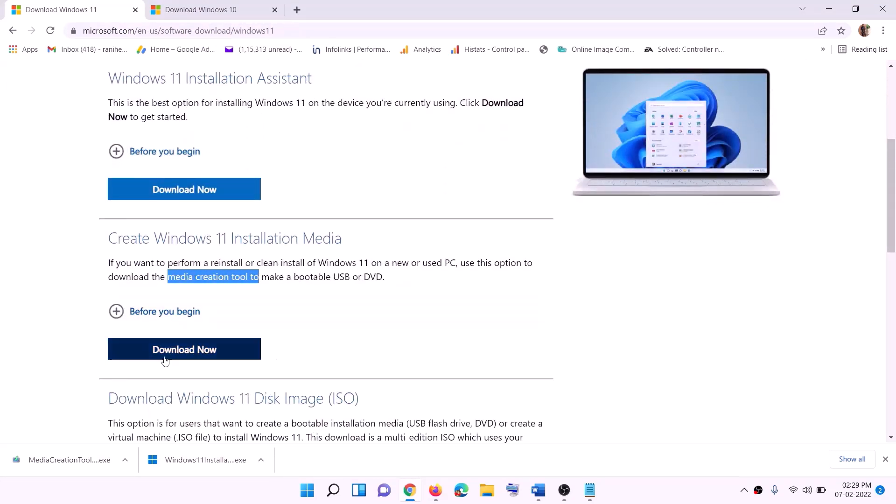
pyautogui.click(180, 352)
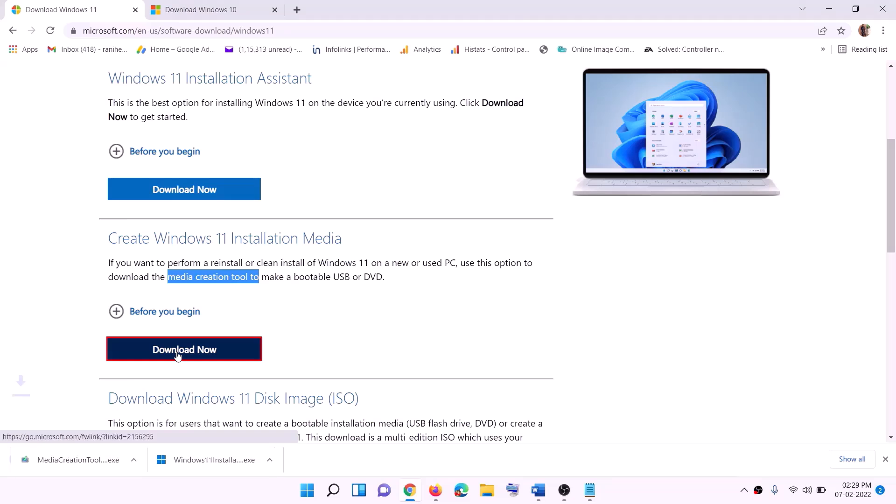
pyautogui.click(63, 464)
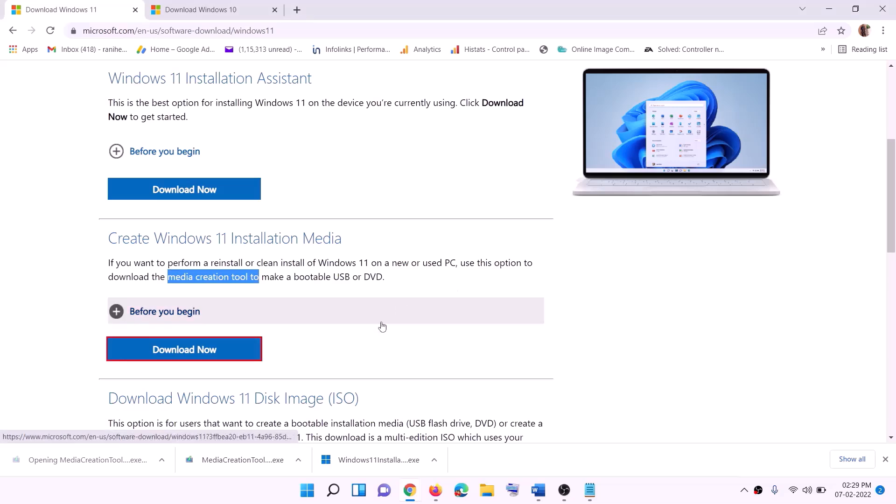
pyautogui.click(397, 343)
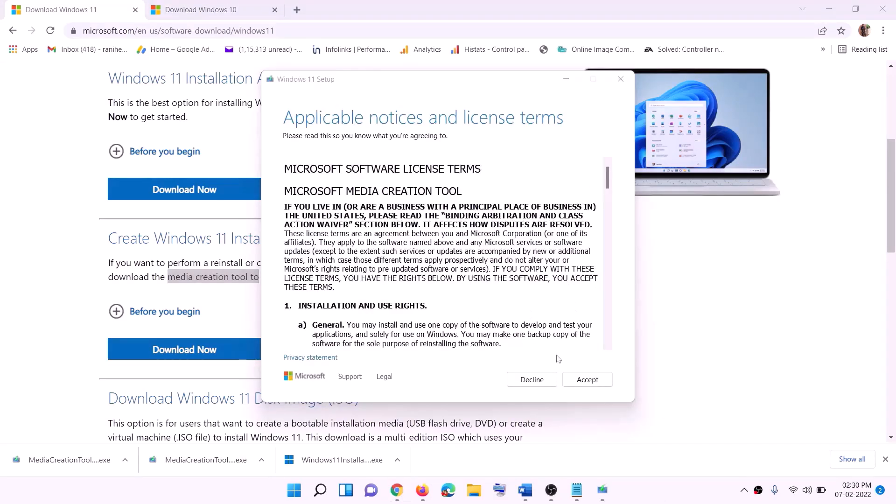
# Step: Accept the Windows 11 Setup terms, keep the recommended options, and save the ISO file as Windows on the Desktop
pyautogui.click(575, 380)
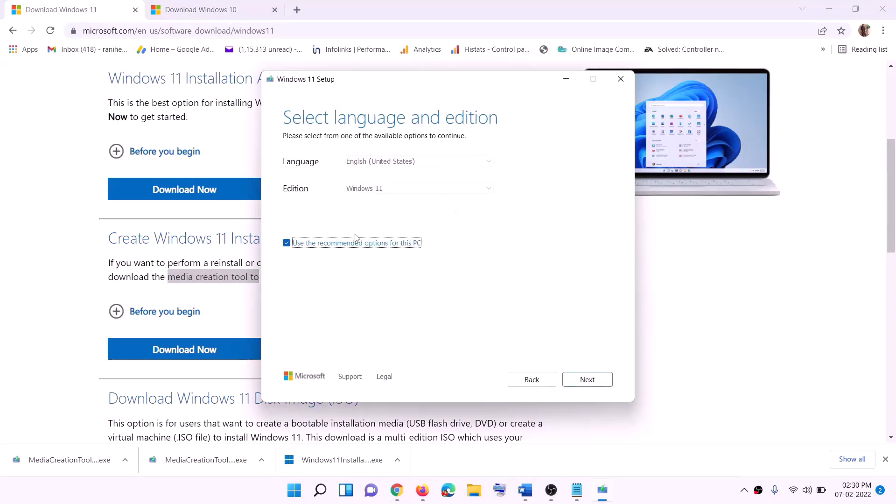
pyautogui.click(580, 380)
pyautogui.click(298, 204)
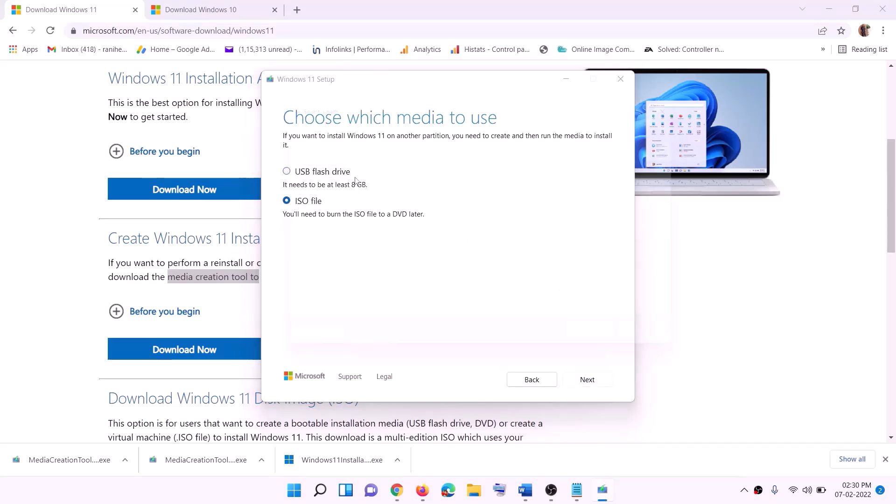
pyautogui.click(587, 380)
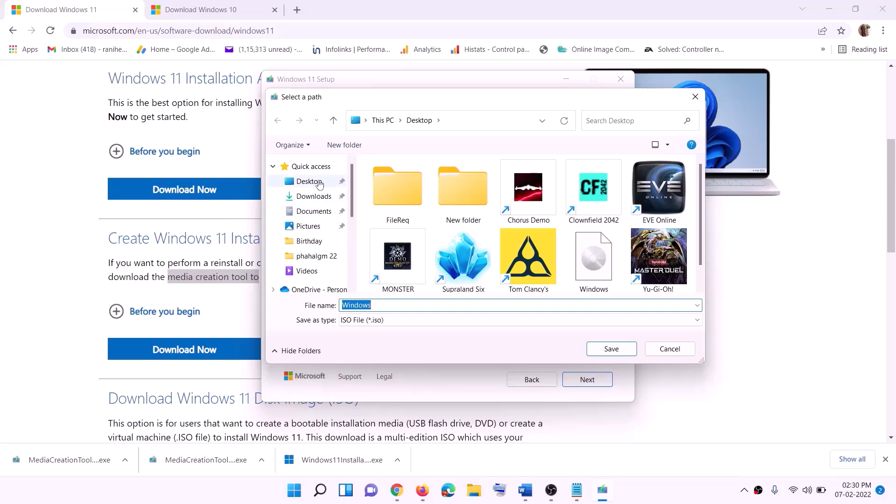
pyautogui.click(306, 184)
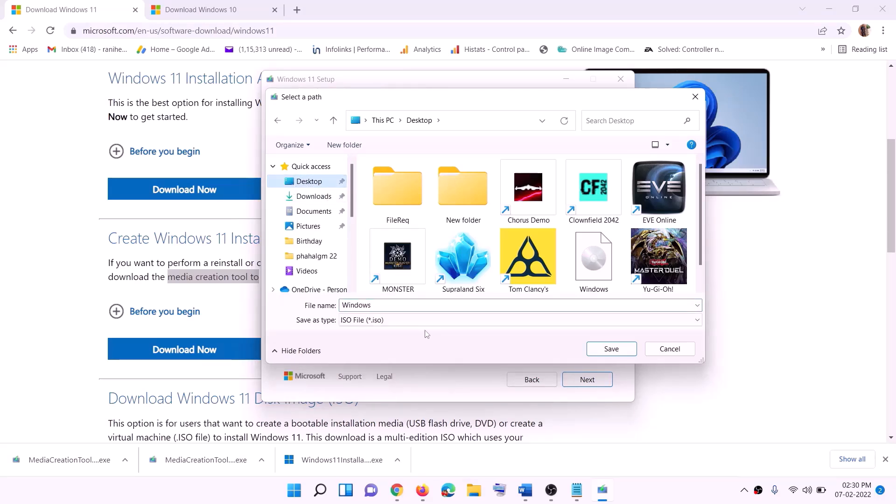
pyautogui.click(615, 350)
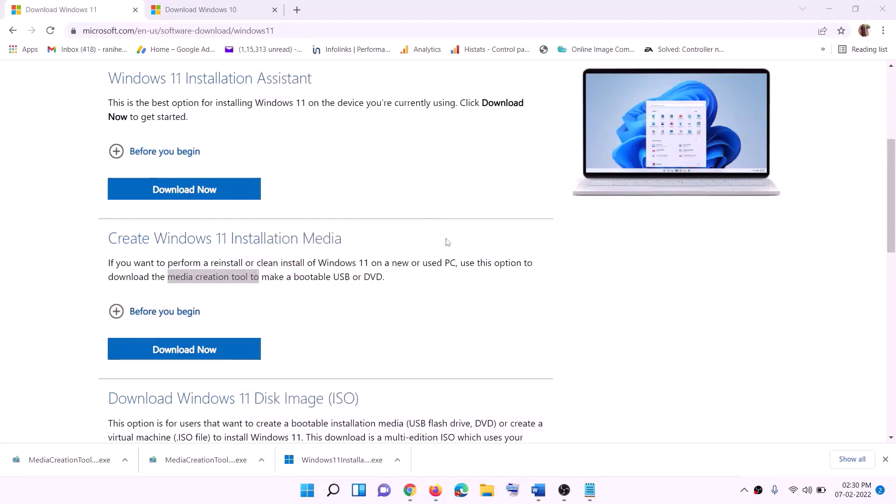
# Step: Show the desktop, move the Windows ISO file beside the other icons, and open it
pyautogui.press('super+d')
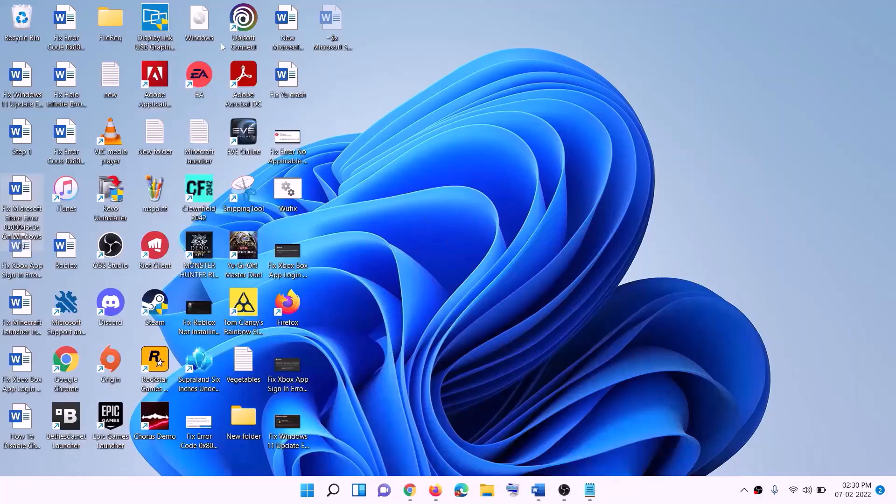
pyautogui.moveTo(204, 24); pyautogui.dragTo(357, 270)
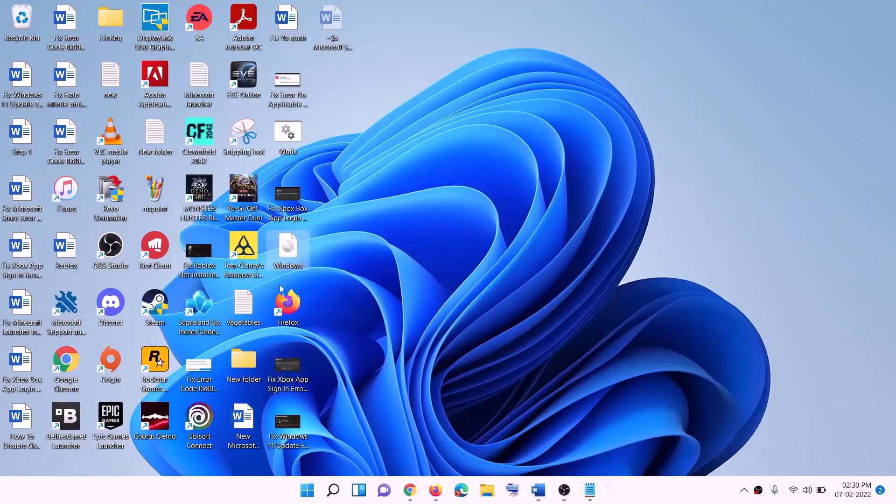
pyautogui.doubleClick(290, 254)
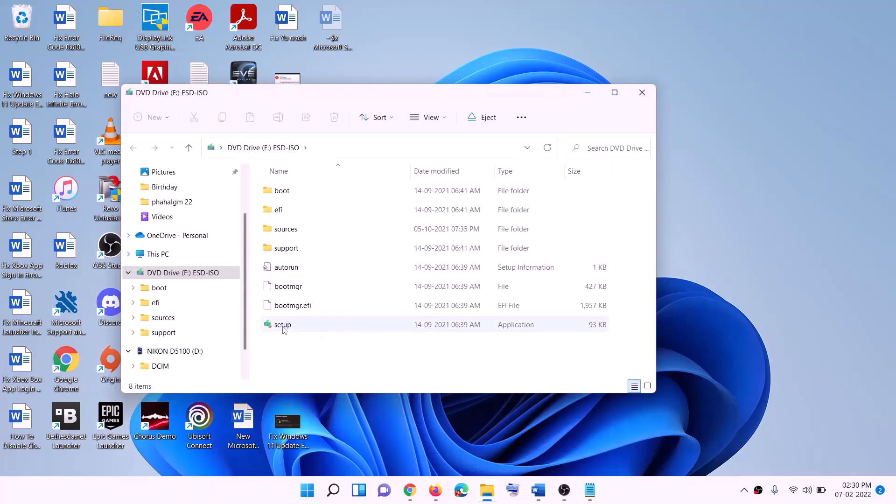
# Step: Run setup from the mounted ISO drive and proceed past the Install Windows 11 page
pyautogui.click(285, 330)
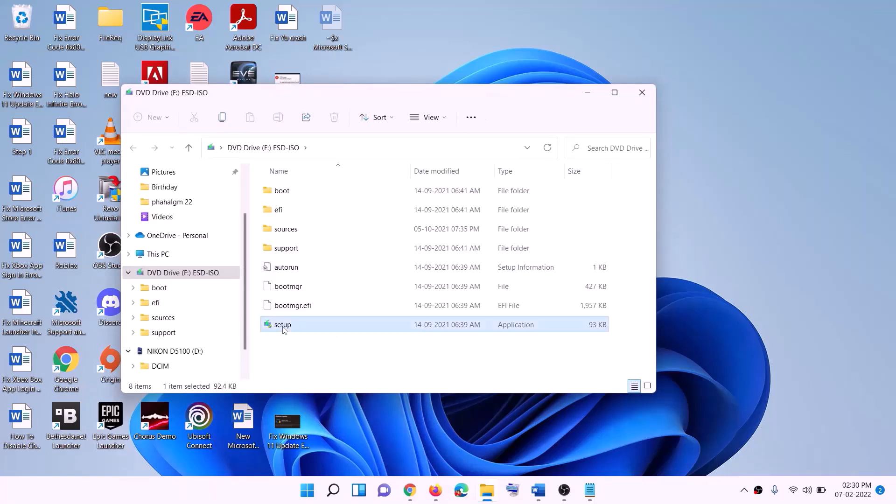
pyautogui.doubleClick(307, 325)
pyautogui.click(361, 366)
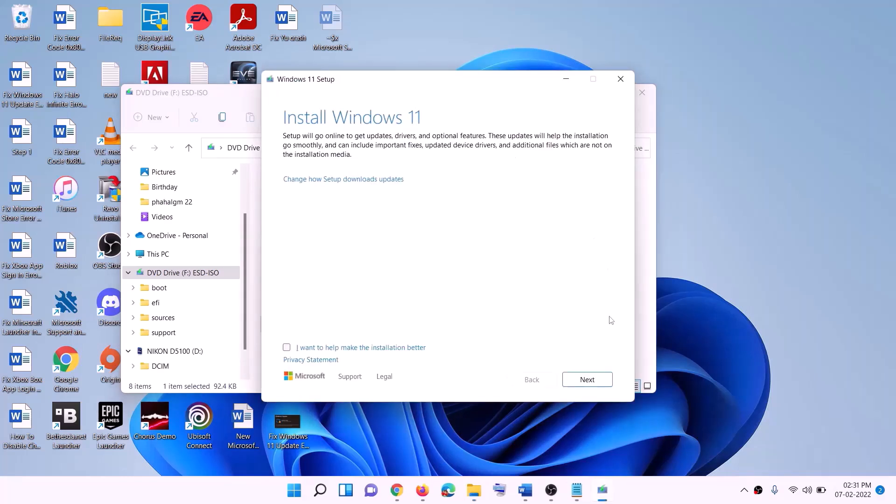
pyautogui.click(600, 379)
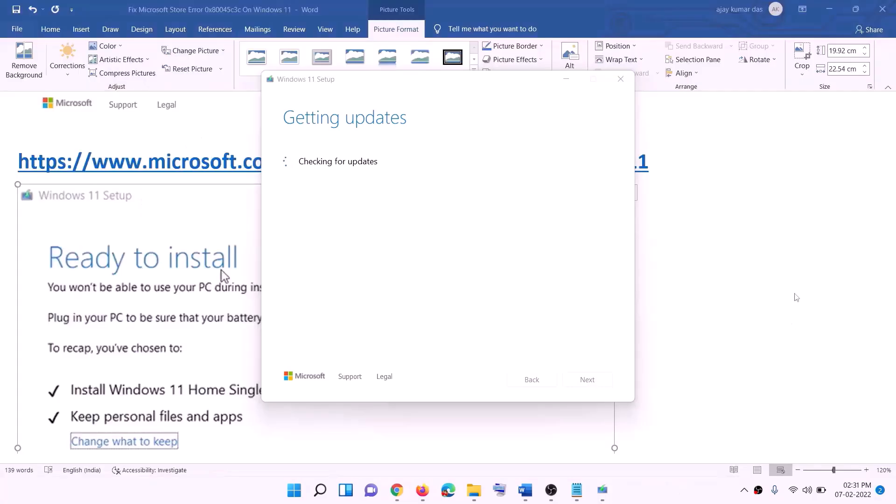
# Step: Review the Windows 11 Ready to install screenshot in the Word document, including the option to keep personal files and apps
pyautogui.click(744, 294)
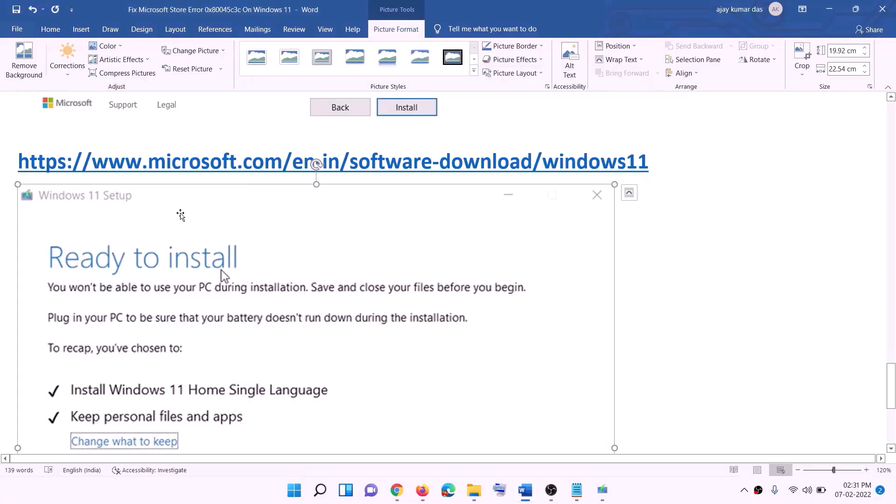
pyautogui.scroll(-2, 208, 234)
pyautogui.scroll(-4, 208, 233)
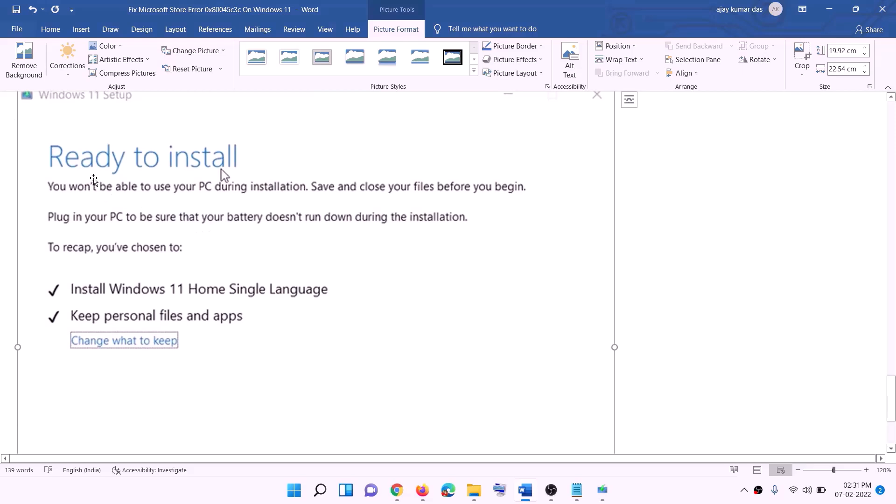
pyautogui.scroll(-2, 244, 187)
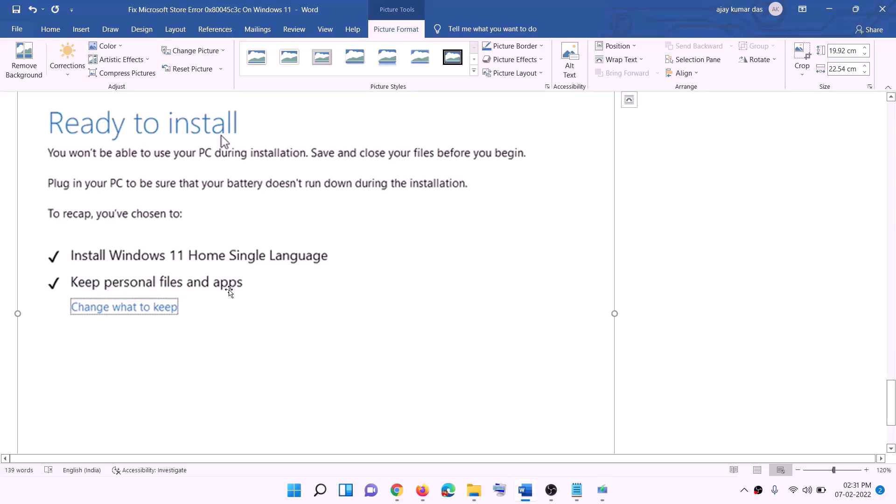
pyautogui.scroll(-3, 262, 304)
pyautogui.scroll(7, 474, 348)
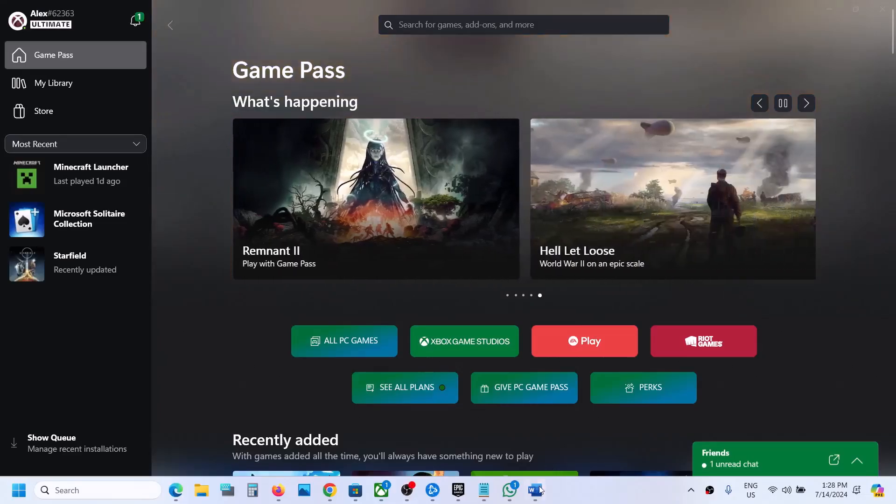
# Step: View the Word document titled with error 0x87e50033, minimize it, and switch to Microsoft Store and back to the Xbox app
pyautogui.click(535, 490)
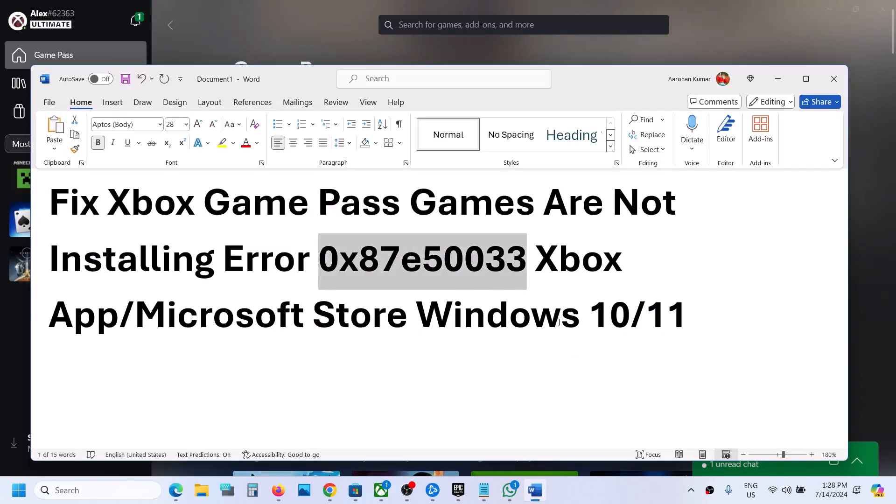
pyautogui.click(777, 79)
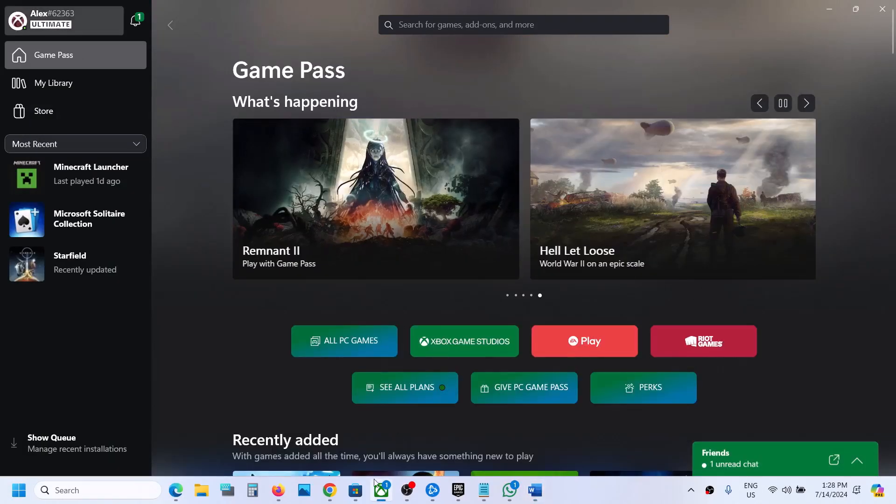
pyautogui.click(355, 490)
pyautogui.click(385, 492)
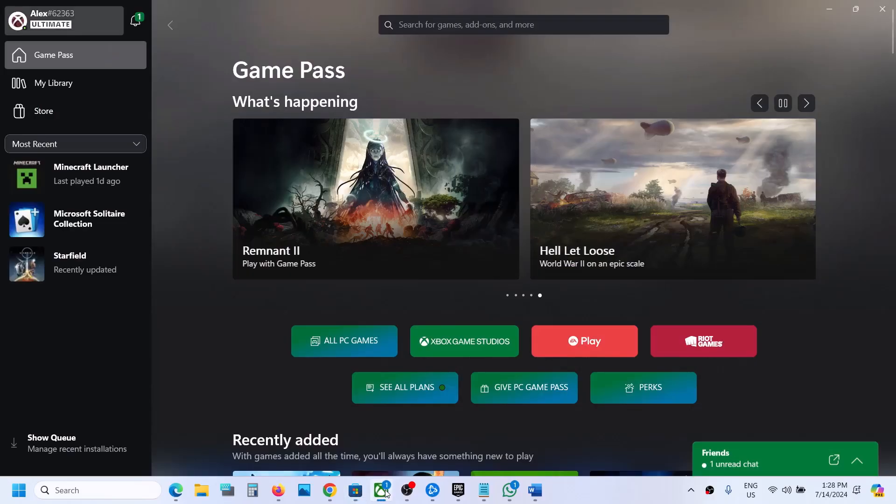